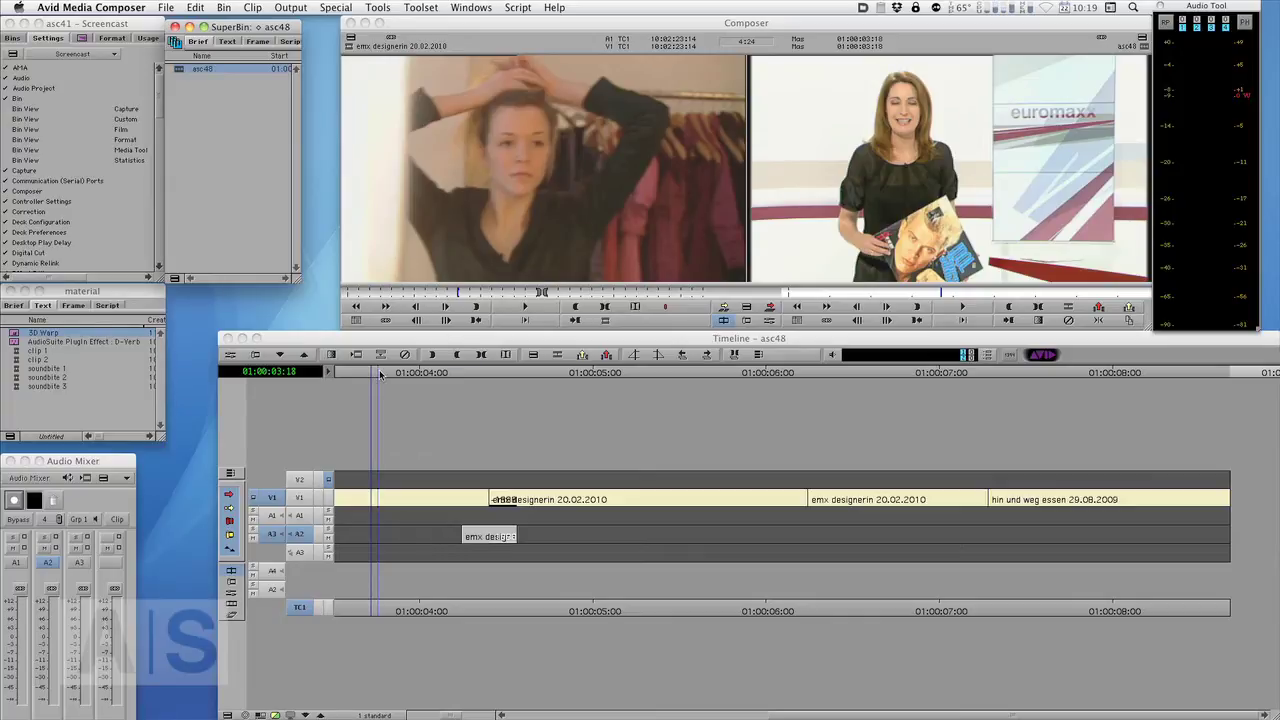
Park the timeline position at 01:00:03:23 on the first V1 clip.
{"action": "left_click", "coordinate": [379, 374]}
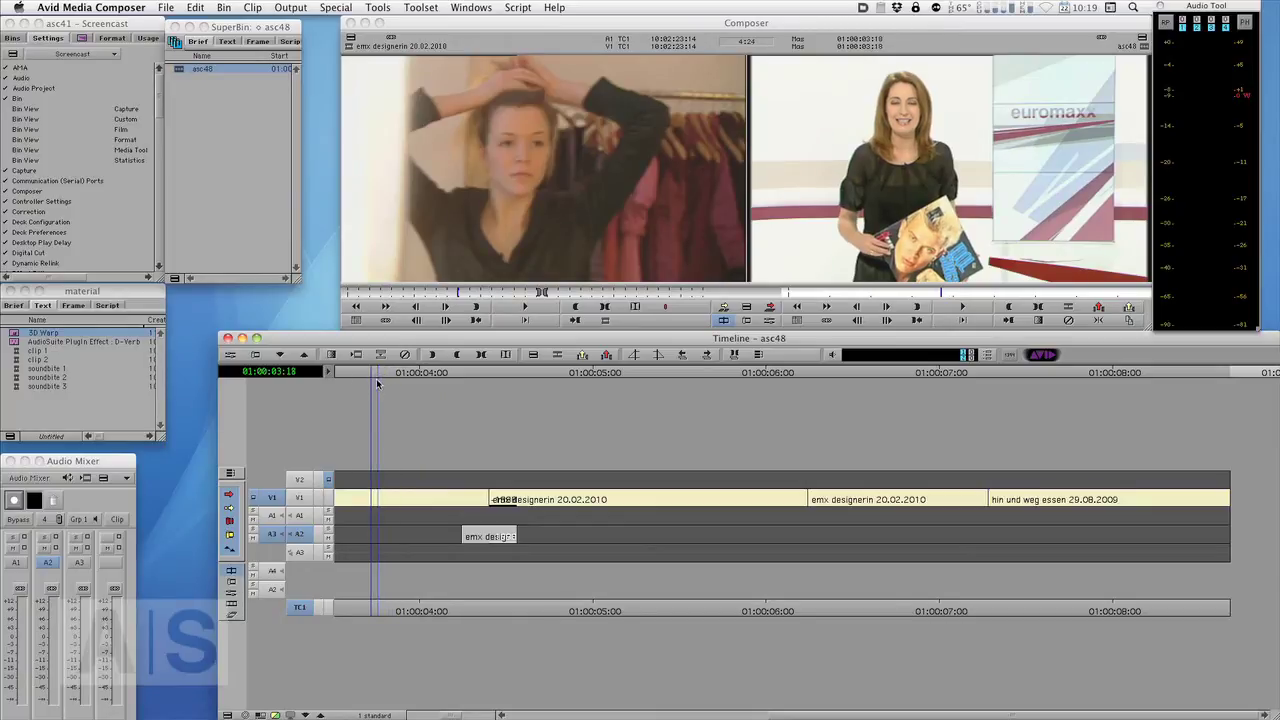
{"action": "left_click_drag", "start_coordinate": [377, 374], "coordinate": [390, 375]}
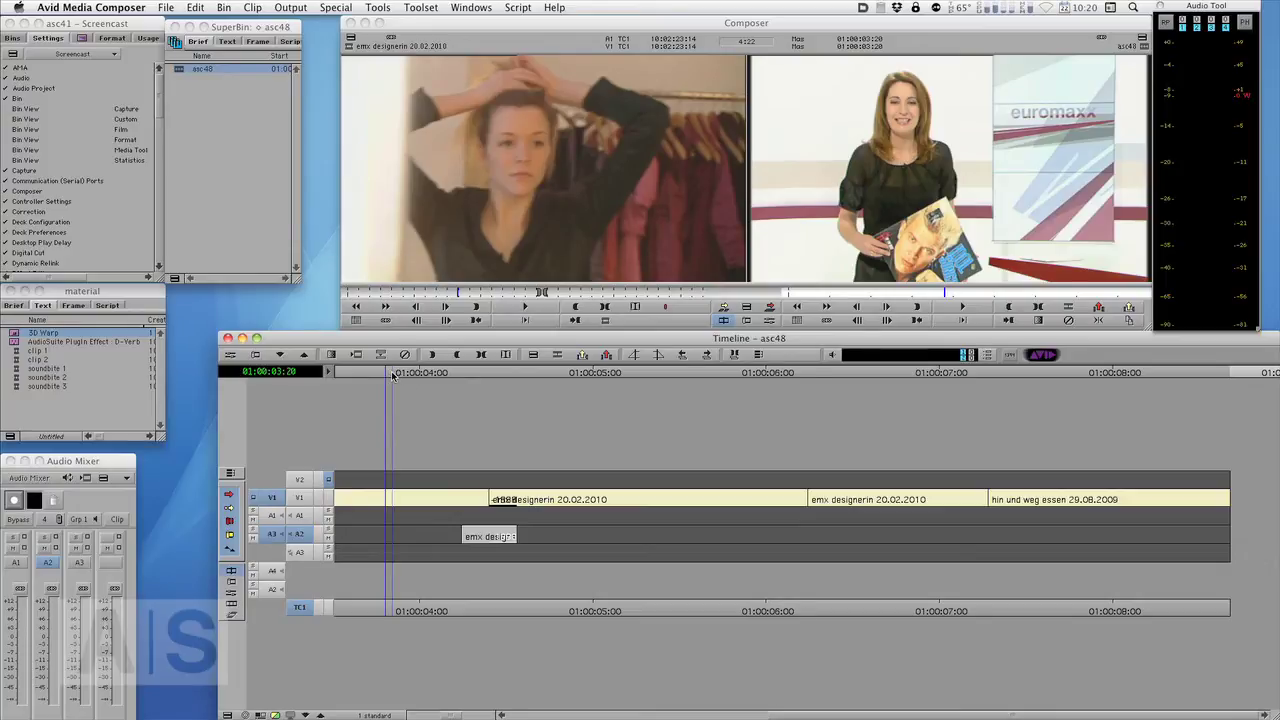
{"action": "left_click_drag", "start_coordinate": [392, 375], "coordinate": [409, 378]}
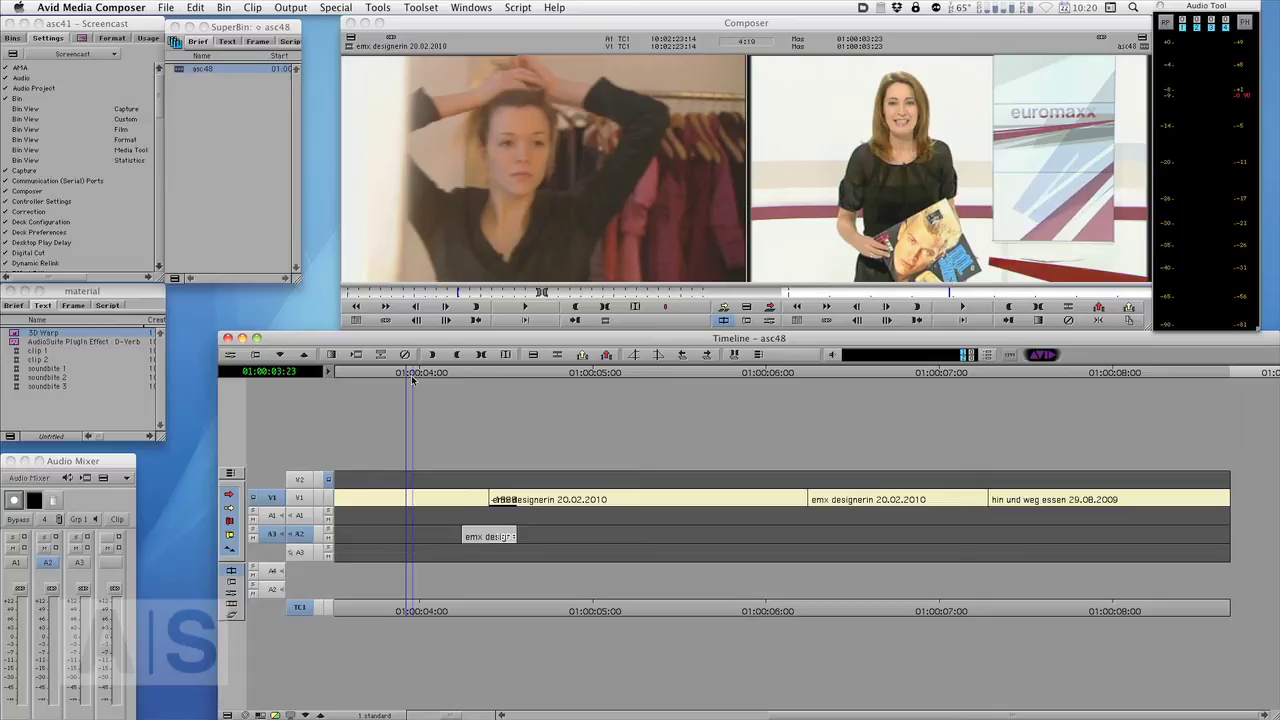
Enable only V1 for editing instead of A2, then scrub ahead to preview later shots.
{"action": "left_click", "coordinate": [301, 535]}
{"action": "left_click", "coordinate": [299, 500]}
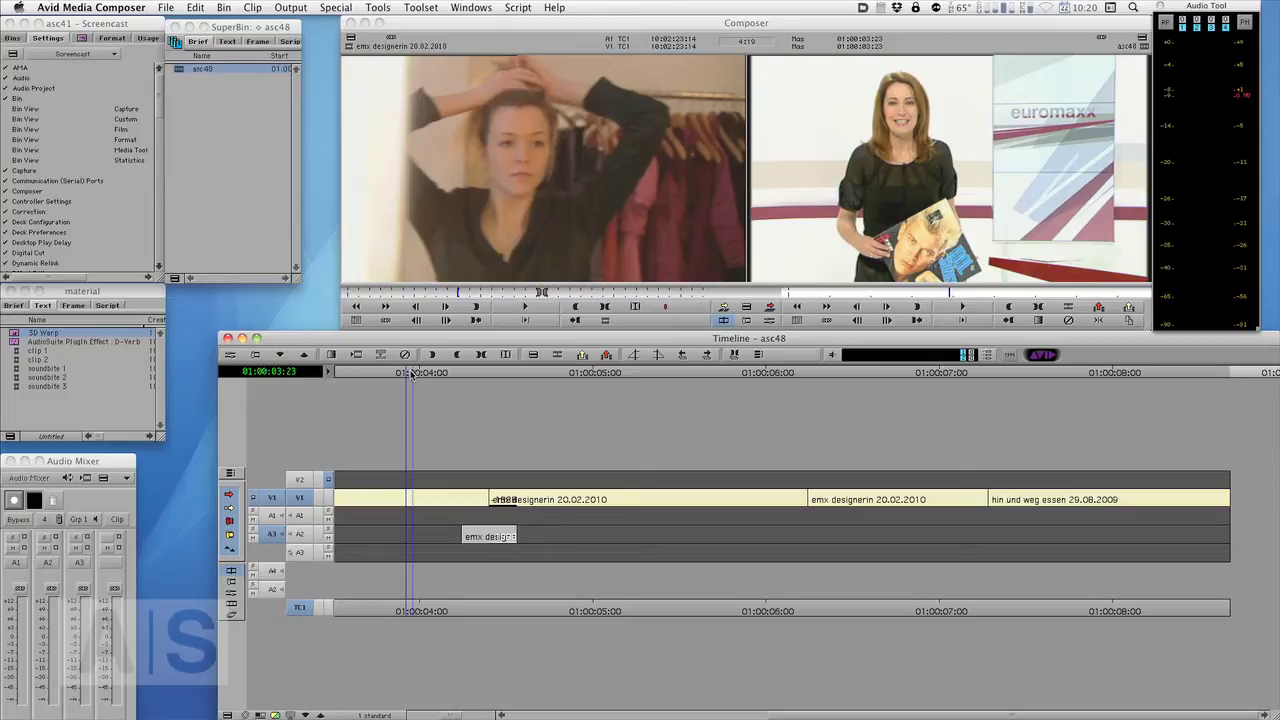
{"action": "left_click_drag", "start_coordinate": [416, 374], "coordinate": [390, 440]}
{"action": "mouse_move", "coordinate": [392, 376]}
{"action": "left_mouse_down"}
{"action": "mouse_move", "coordinate": [434, 380]}
{"action": "mouse_move", "coordinate": [392, 377]}
{"action": "left_mouse_up"}
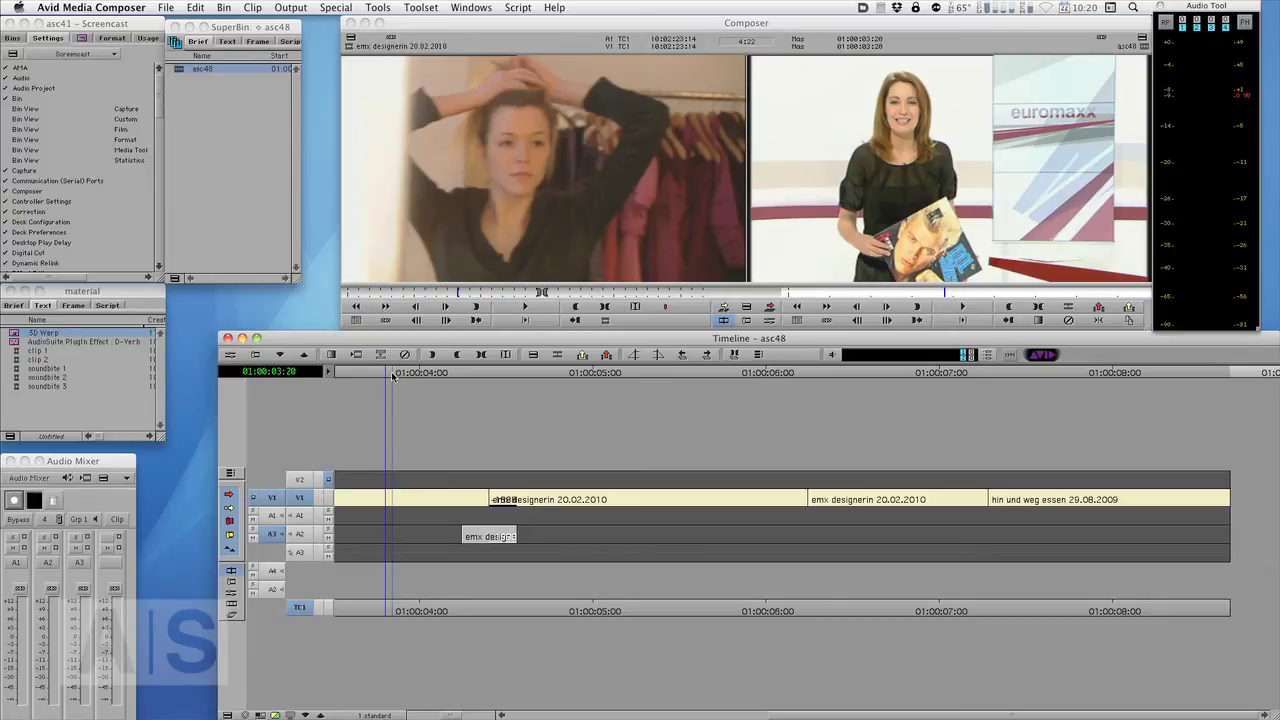
{"action": "left_click_drag", "start_coordinate": [392, 377], "coordinate": [408, 427]}
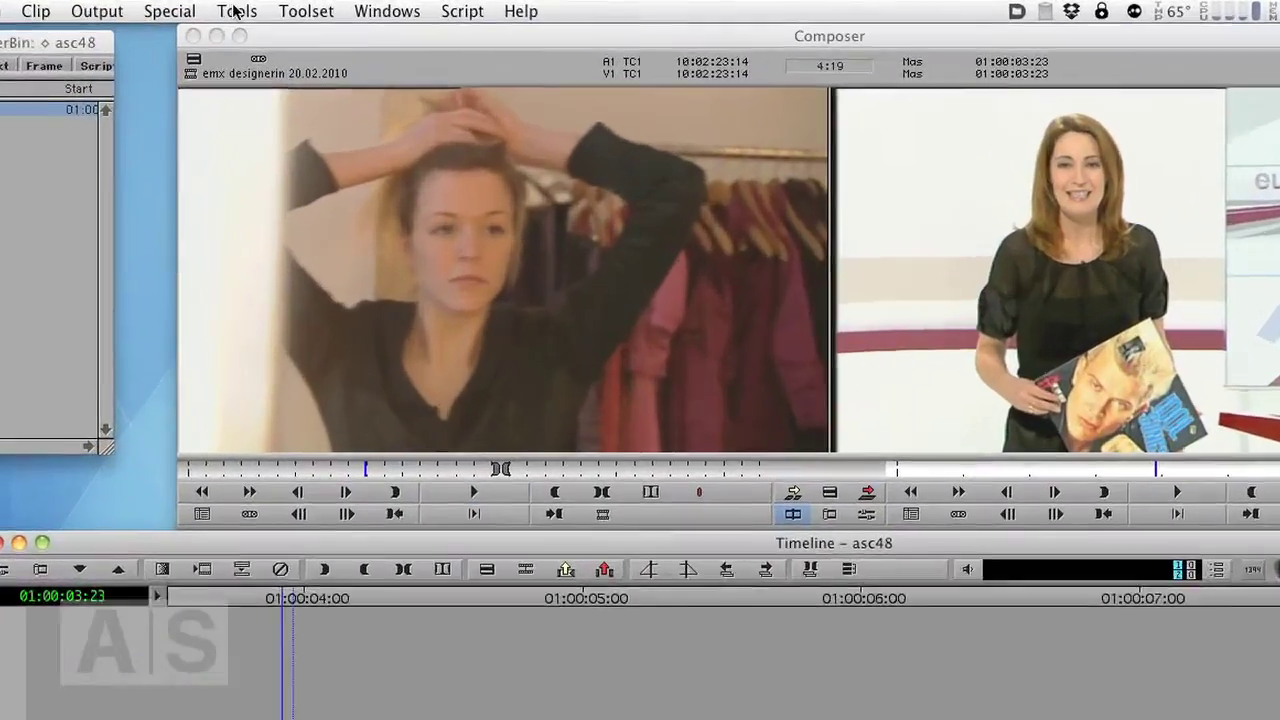
Drag 3D Warp from the Effect Palette's Blend category onto the first V1 clip.
{"action": "left_click", "coordinate": [236, 11]}
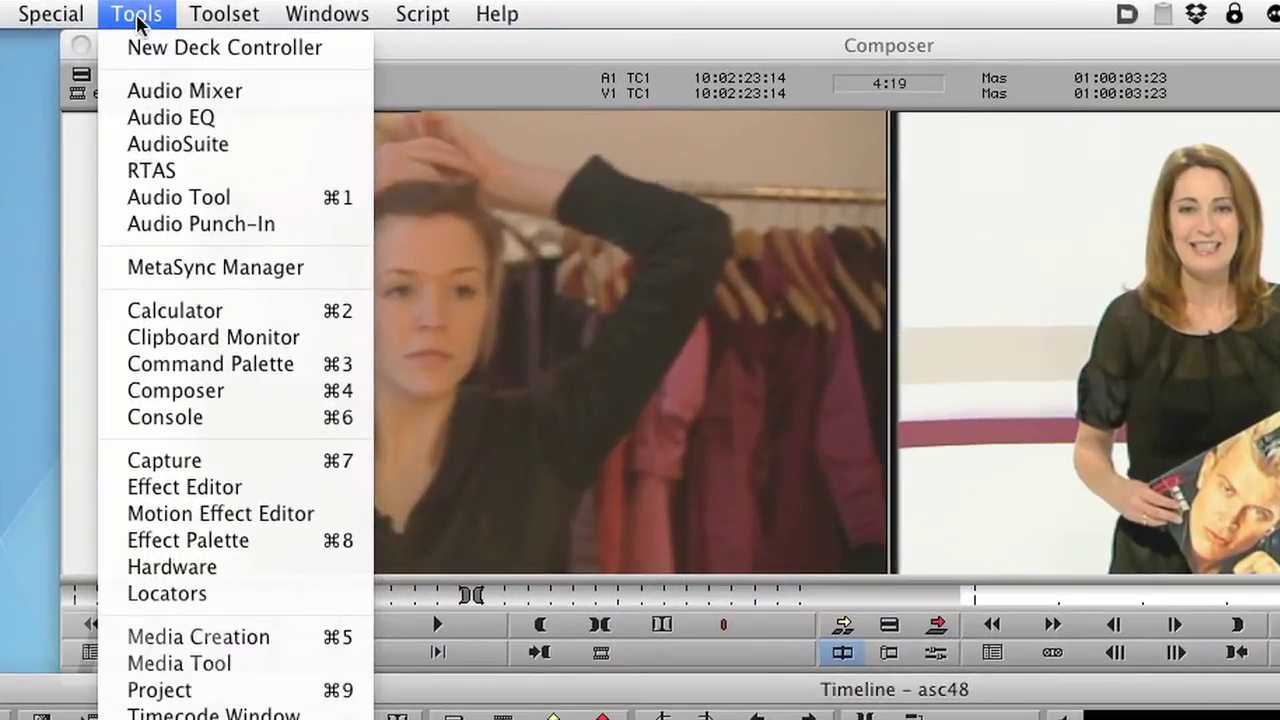
{"action": "left_click", "coordinate": [218, 545]}
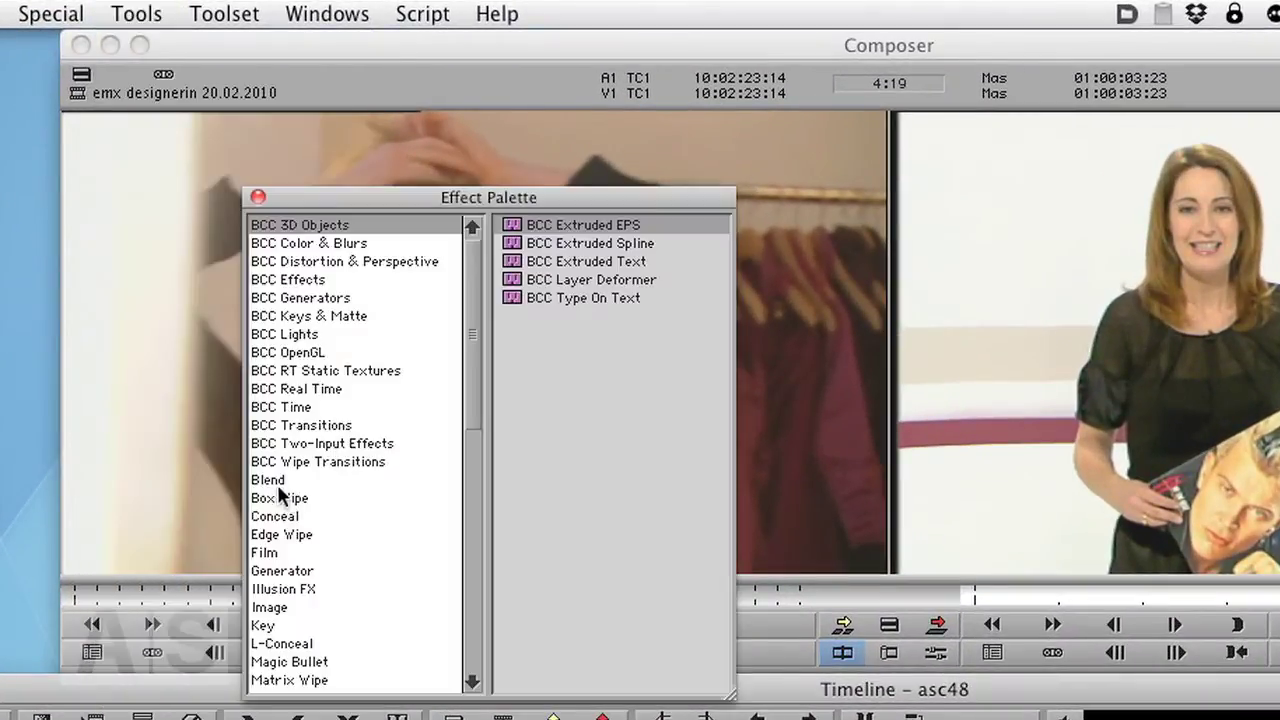
{"action": "left_click", "coordinate": [280, 482]}
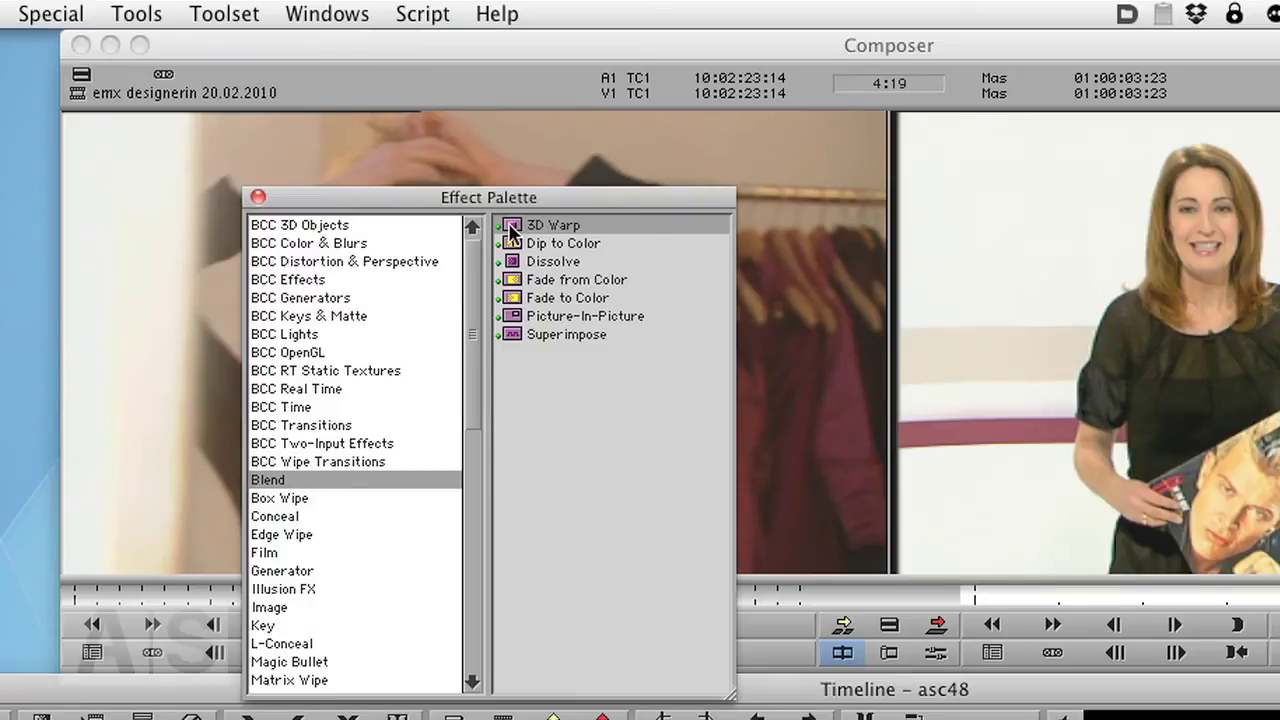
{"action": "left_click_drag", "start_coordinate": [505, 228], "coordinate": [180, 719]}
{"action": "left_click_drag", "start_coordinate": [425, 430], "coordinate": [430, 467]}
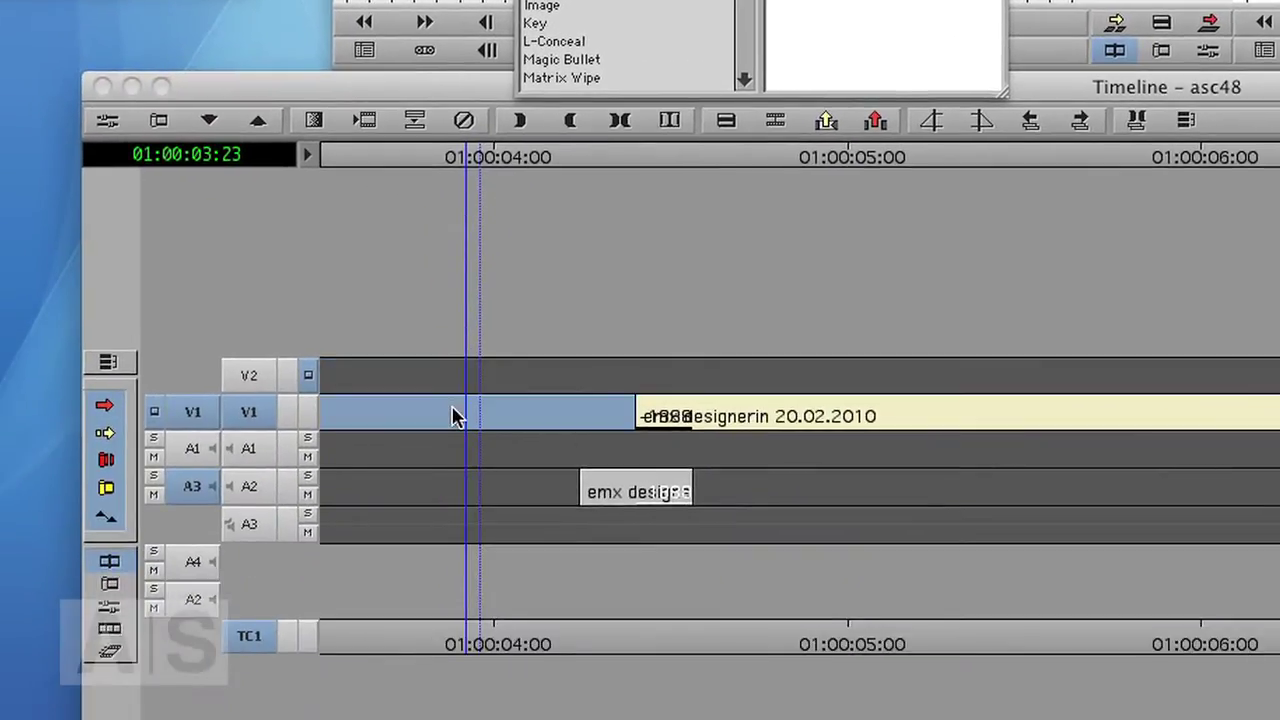
{"action": "left_click_drag", "start_coordinate": [452, 416], "coordinate": [456, 414]}
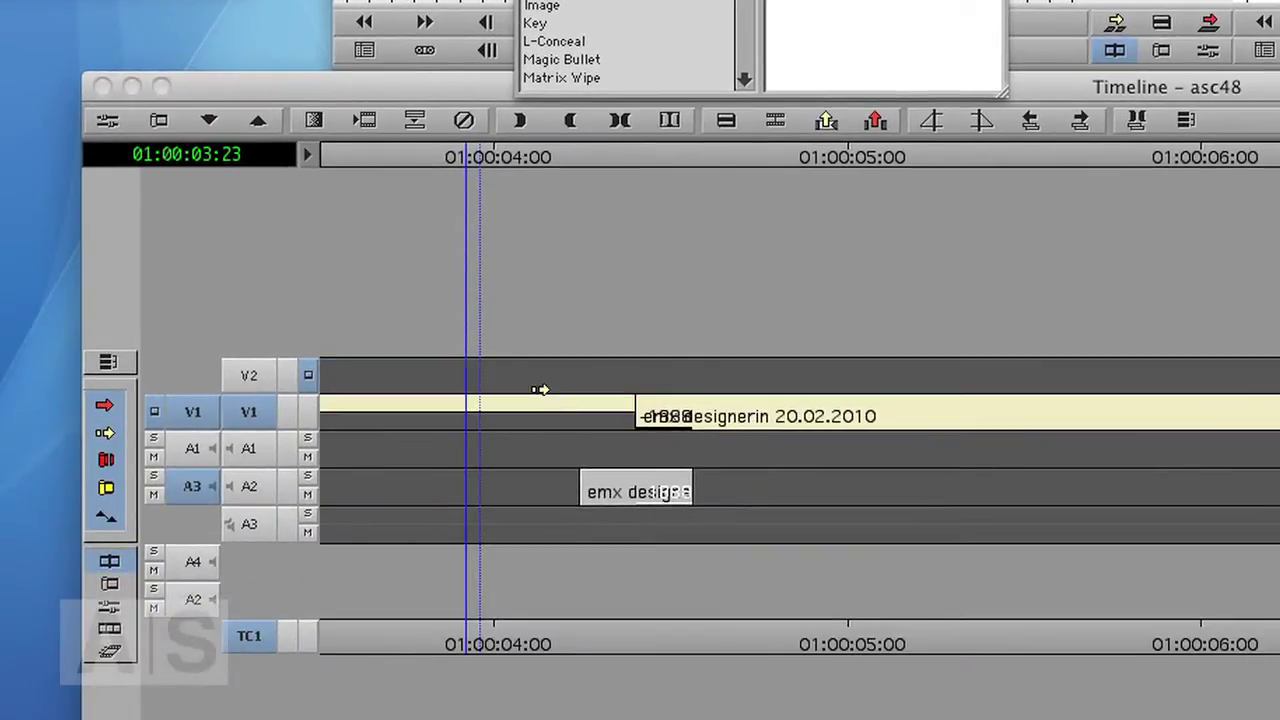
Open the 3D Warp Effect Editor and switch Defocus from Internal to FG Only.
{"action": "left_click", "coordinate": [106, 122]}
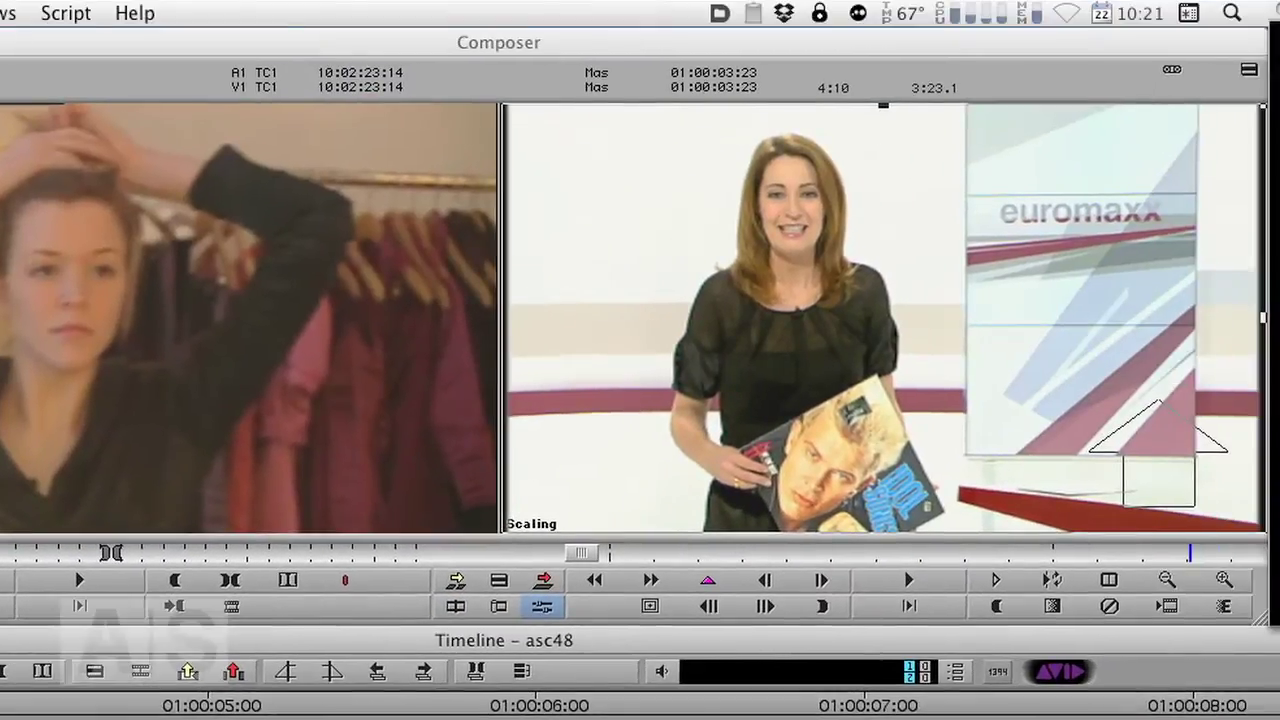
{"action": "left_click_drag", "start_coordinate": [283, 155], "coordinate": [314, 128]}
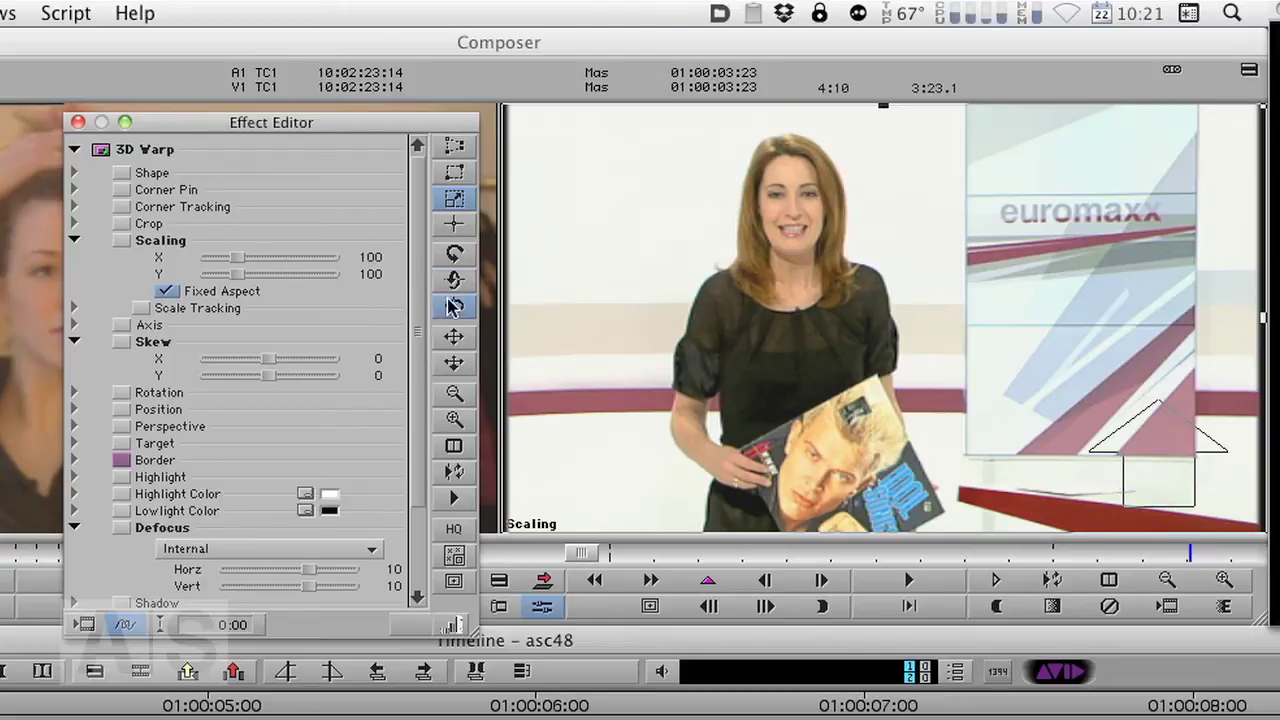
{"action": "scroll", "coordinate": [415, 330], "scroll_direction": "down", "scroll_amount": 3}
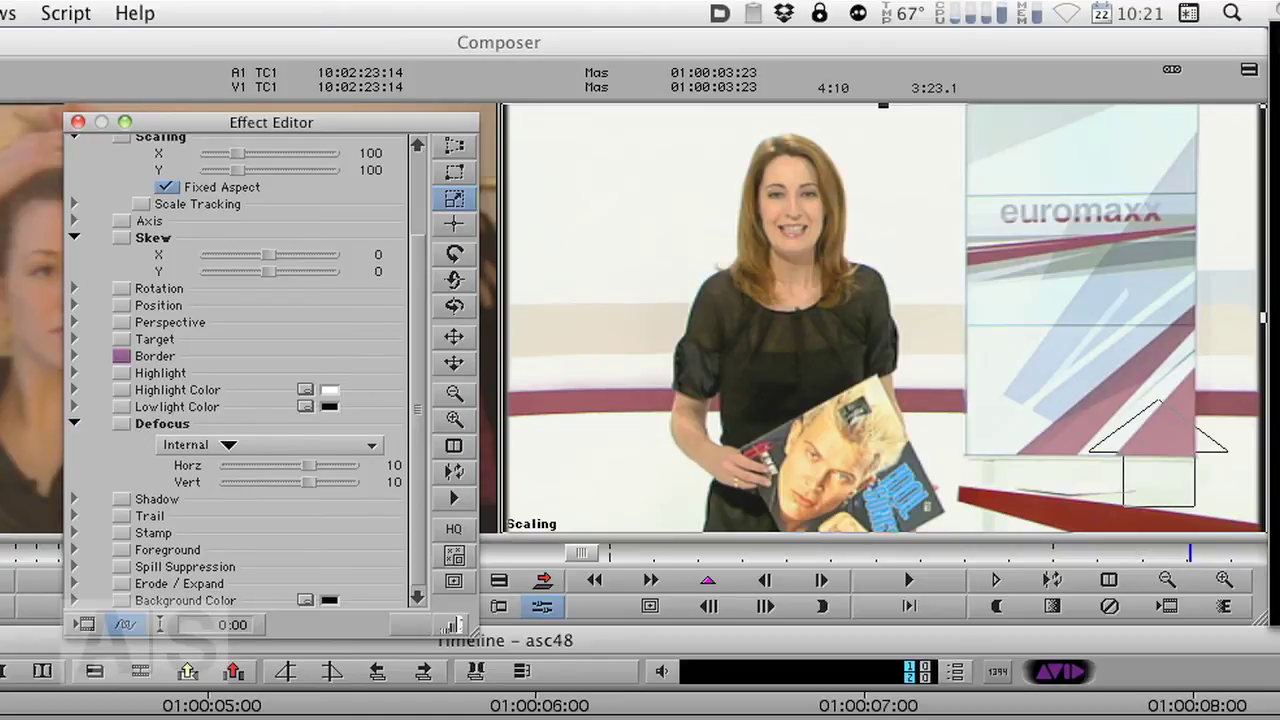
{"action": "left_click", "coordinate": [228, 448]}
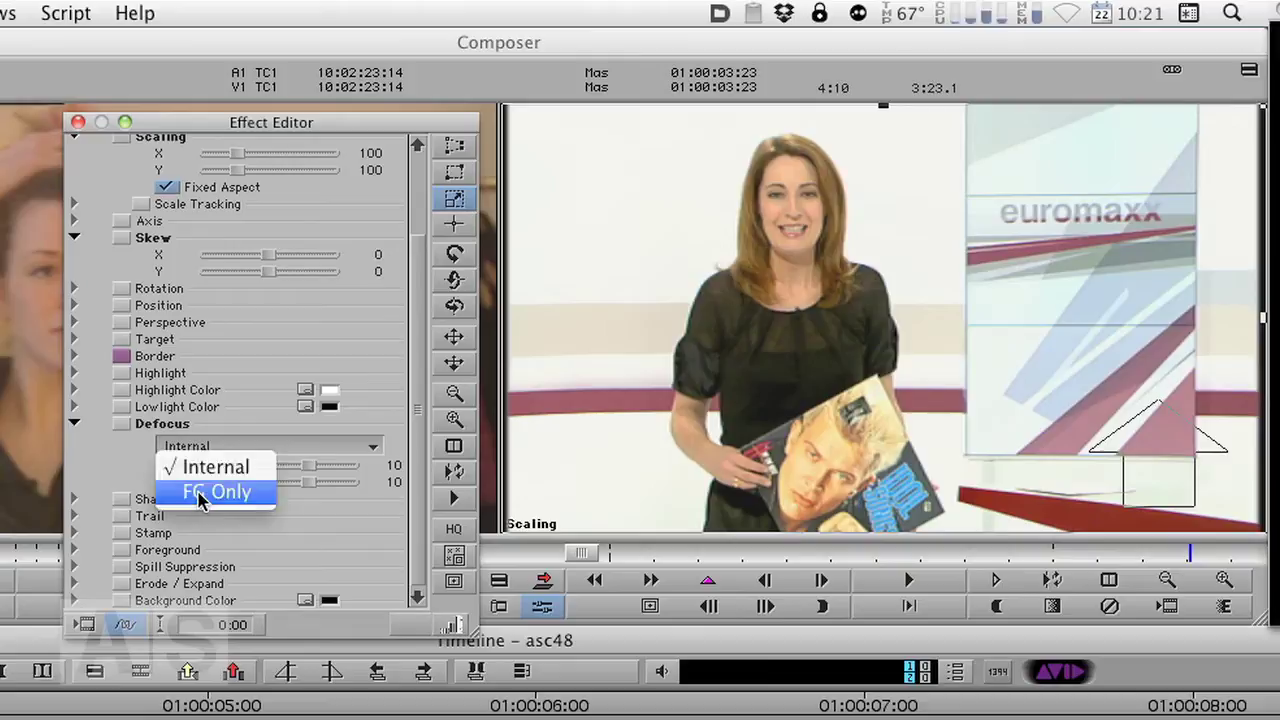
{"action": "left_click", "coordinate": [205, 491]}
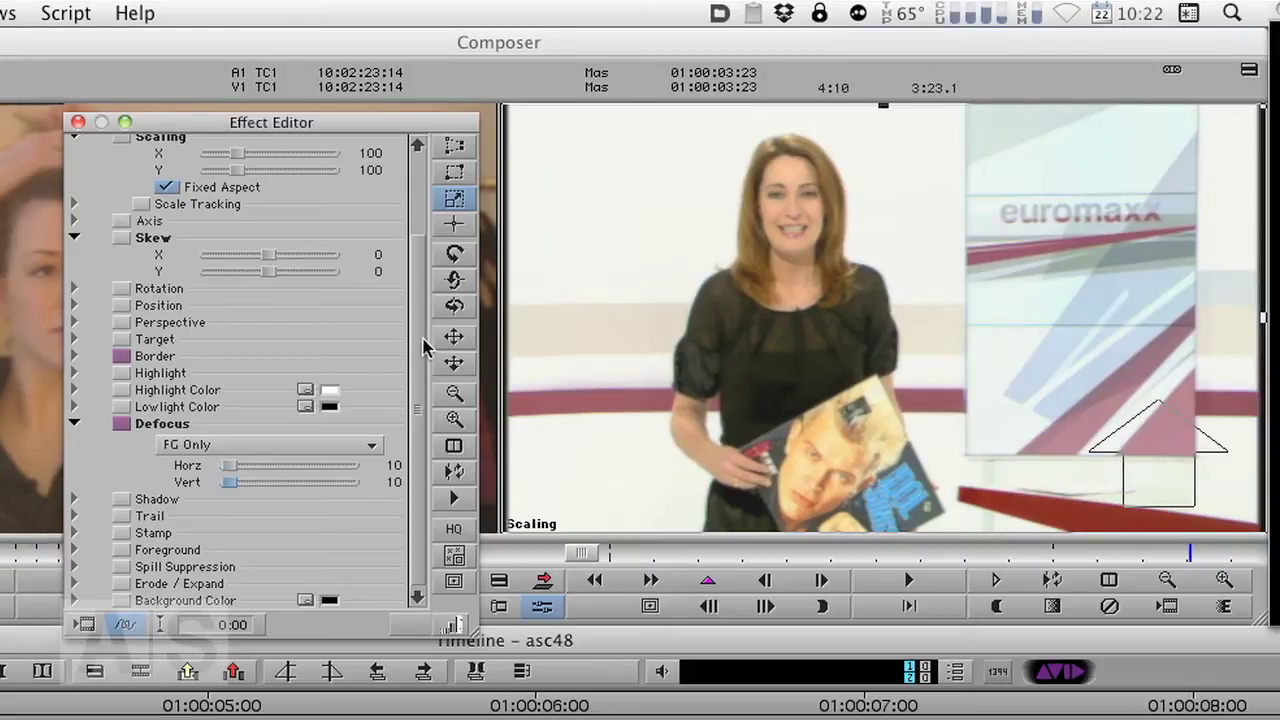
{"action": "scroll", "coordinate": [420, 350], "scroll_direction": "up", "scroll_amount": 1}
{"action": "scroll", "coordinate": [420, 350], "scroll_direction": "up", "scroll_amount": 5}
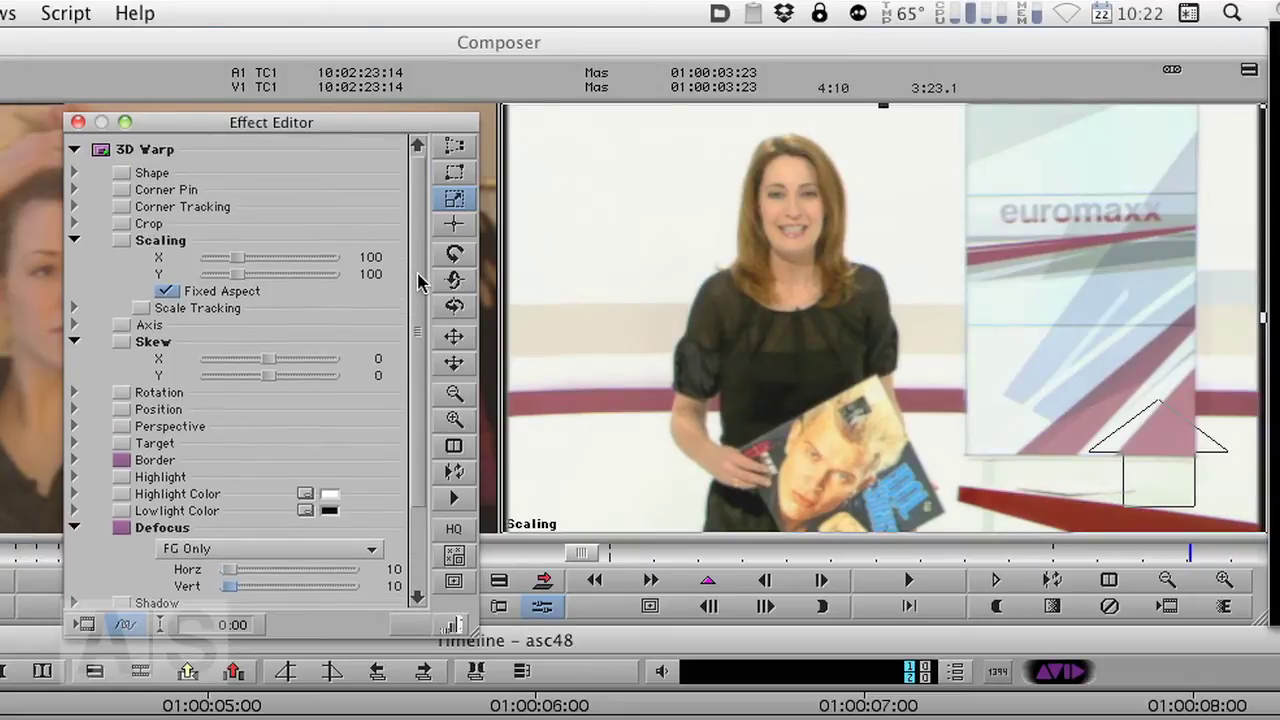
Set the 3D Warp Skew X to 82 and Scaling to 110.
{"action": "left_click", "coordinate": [268, 359]}
{"action": "type", "text": "20"}
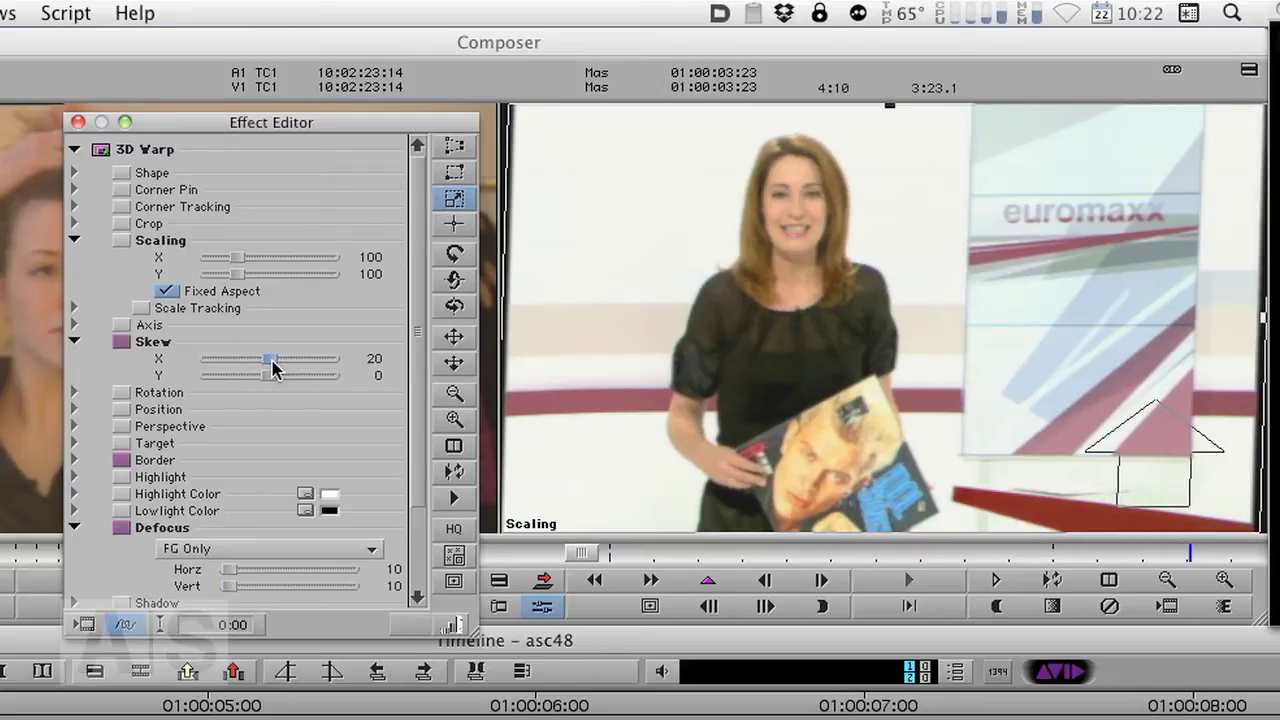
{"action": "left_click_drag", "start_coordinate": [272, 368], "coordinate": [278, 370]}
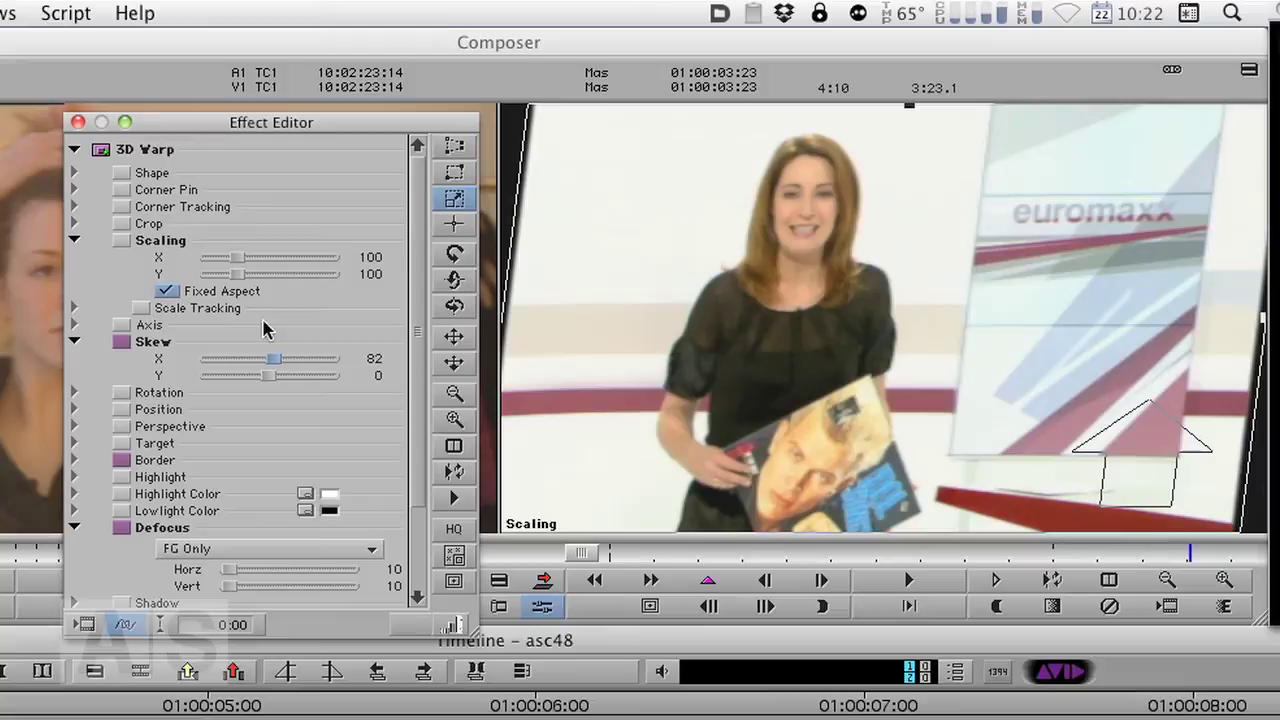
{"action": "mouse_move", "coordinate": [229, 262]}
{"action": "left_mouse_down"}
{"action": "mouse_move", "coordinate": [262, 263]}
{"action": "mouse_move", "coordinate": [250, 265]}
{"action": "left_mouse_up"}
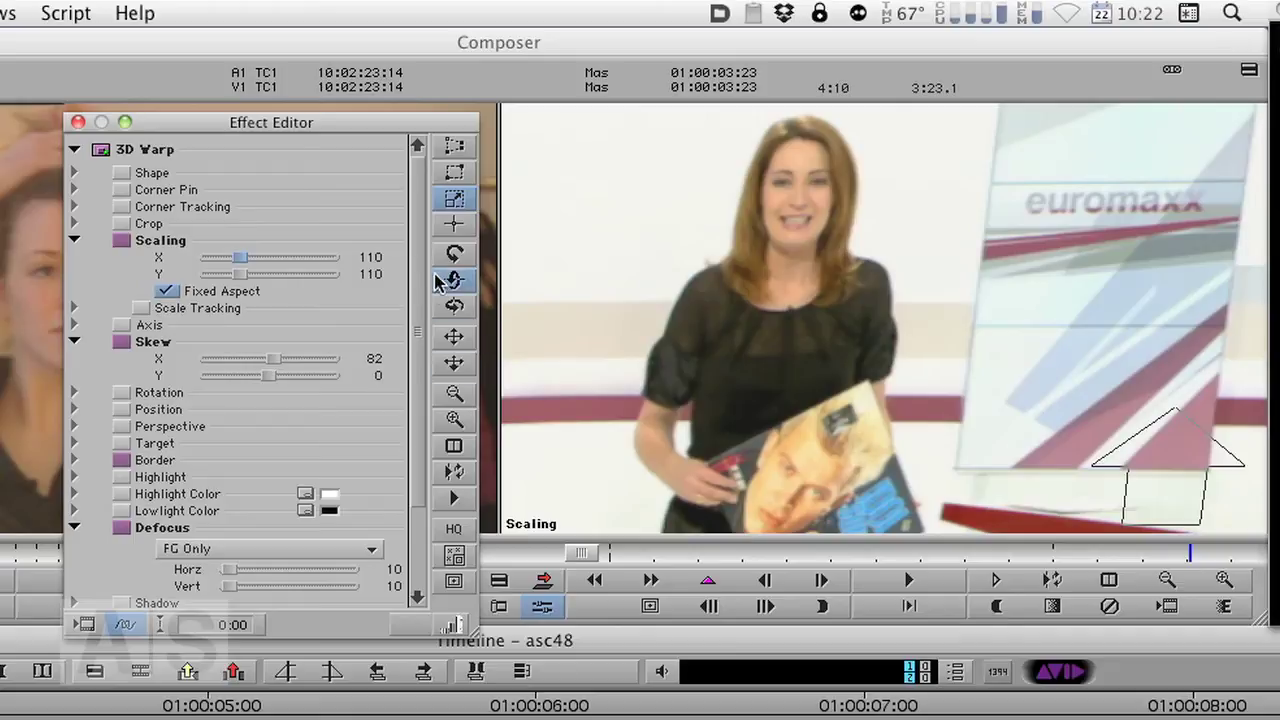
{"action": "scroll", "coordinate": [420, 300], "scroll_direction": "down", "scroll_amount": 3}
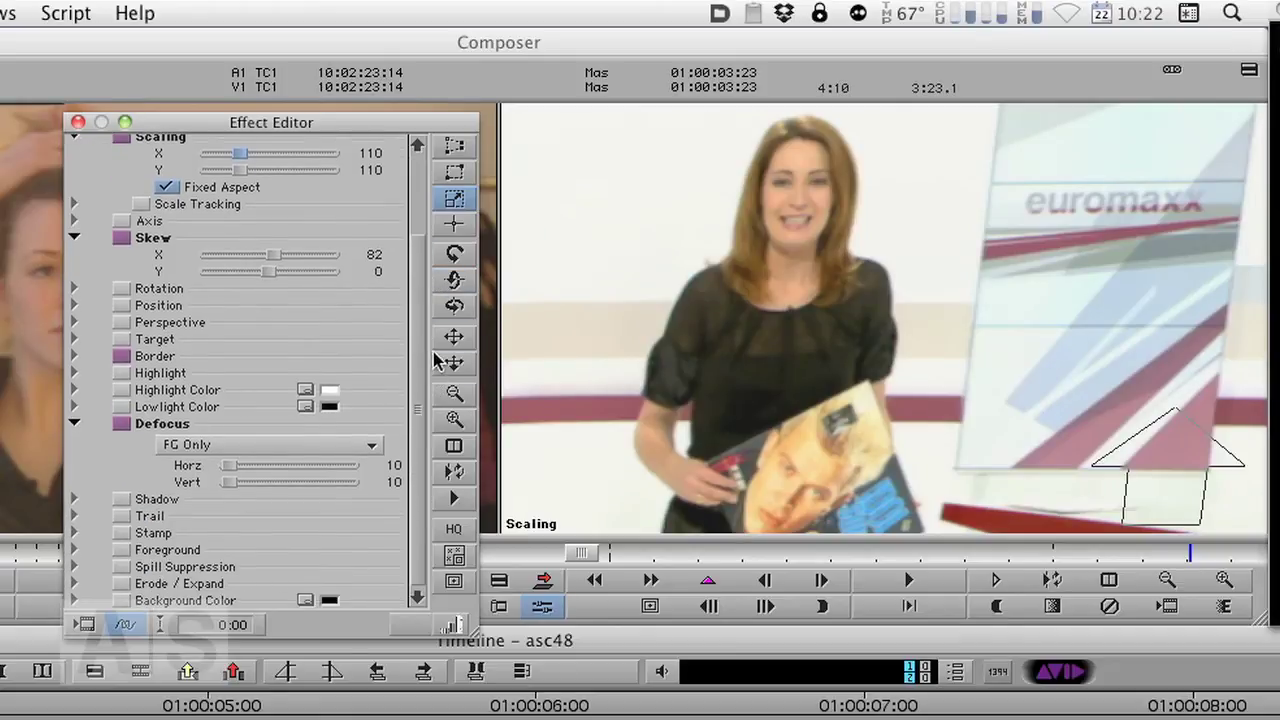
{"action": "scroll", "coordinate": [436, 360], "scroll_direction": "up", "scroll_amount": 3}
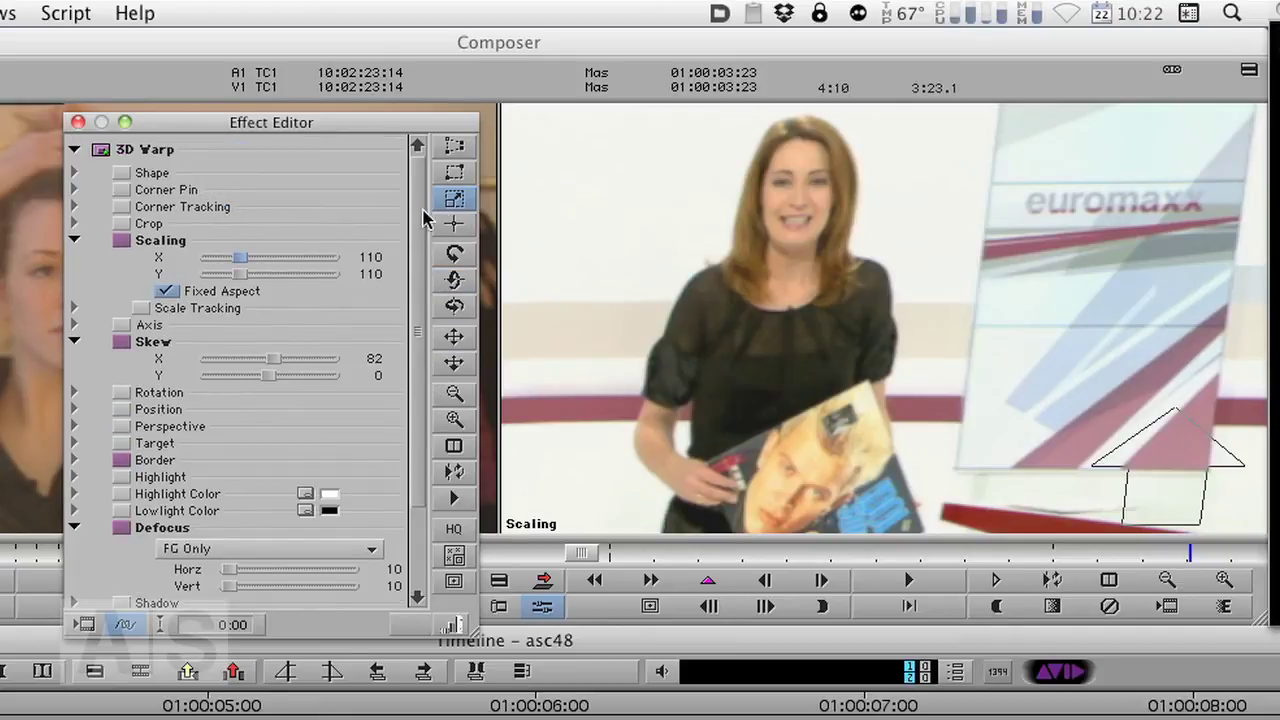
Close the 3D Warp settings and browse the Effect Palette to the Illusion FX category.
{"action": "left_click", "coordinate": [78, 122]}
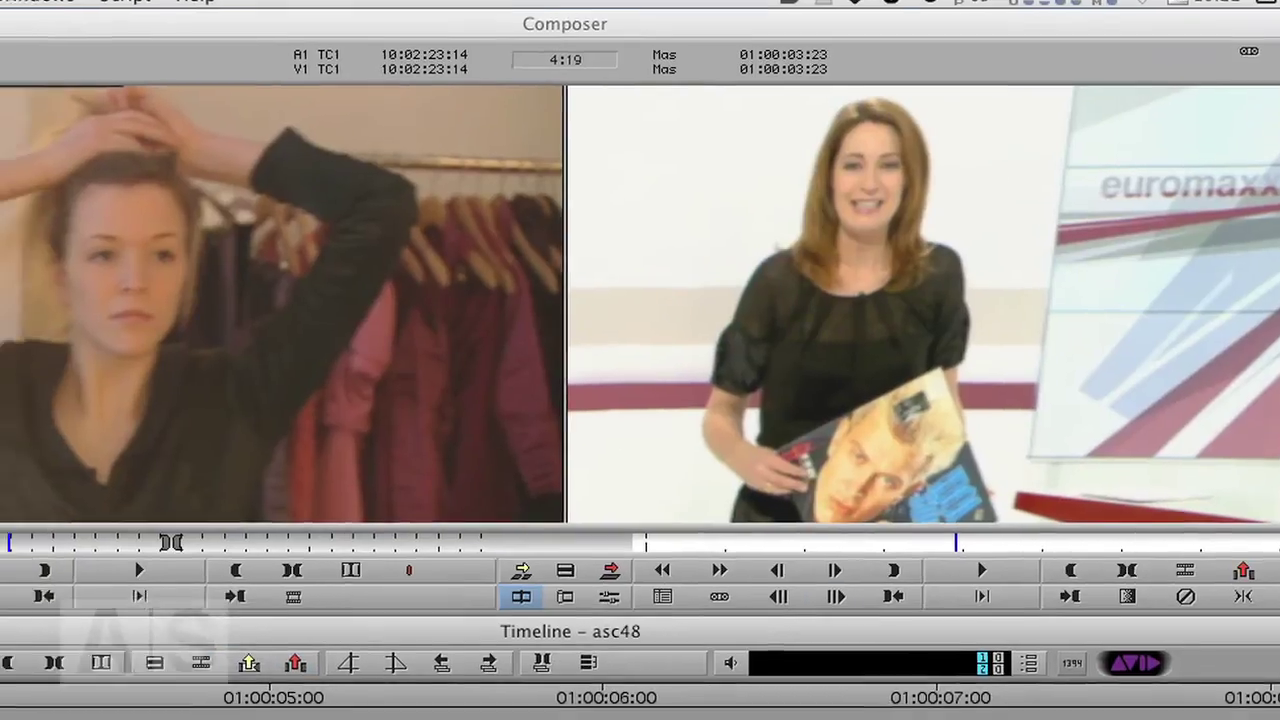
{"action": "key", "text": "super+8"}
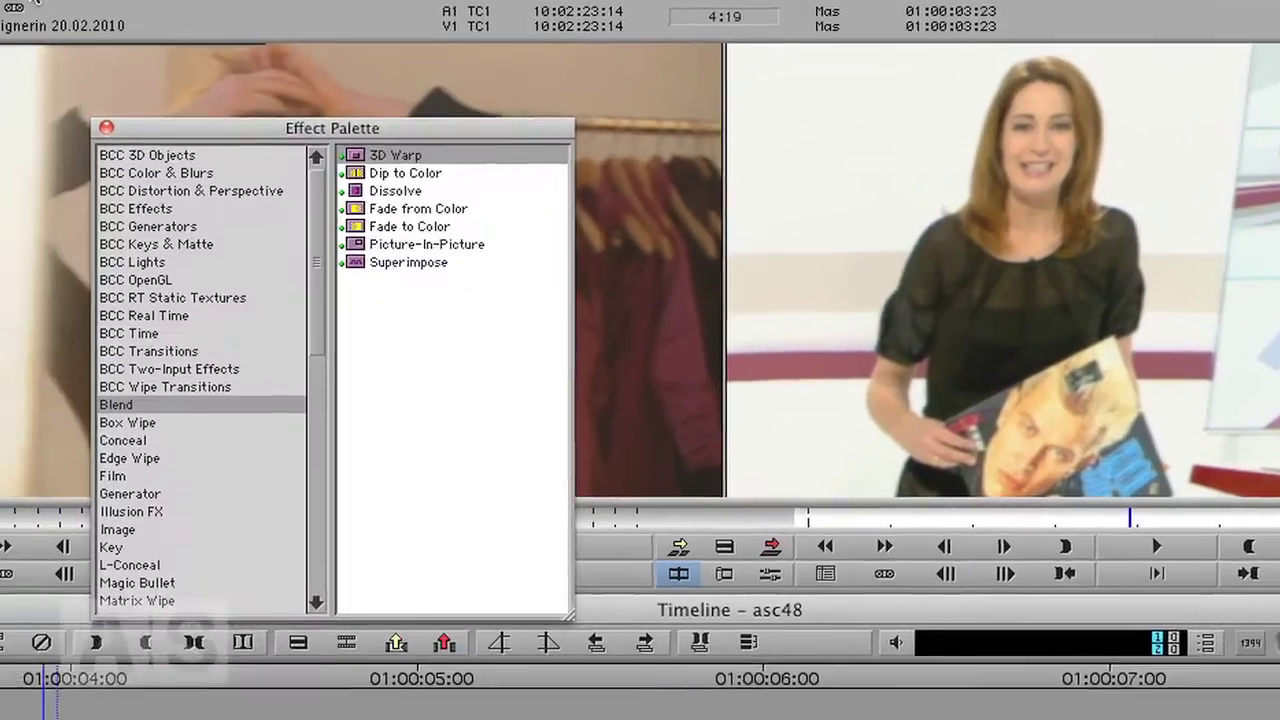
{"action": "left_click", "coordinate": [400, 230]}
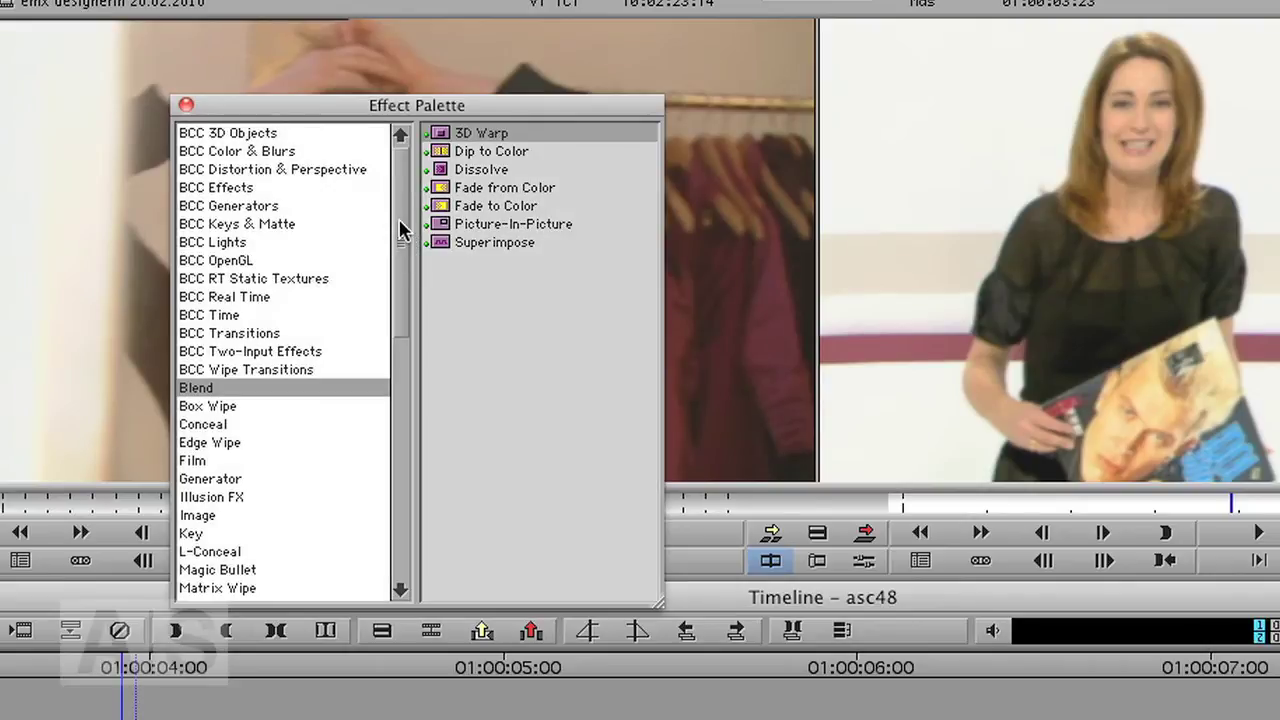
{"action": "left_click_drag", "start_coordinate": [408, 193], "coordinate": [397, 169]}
{"action": "left_click", "coordinate": [241, 190]}
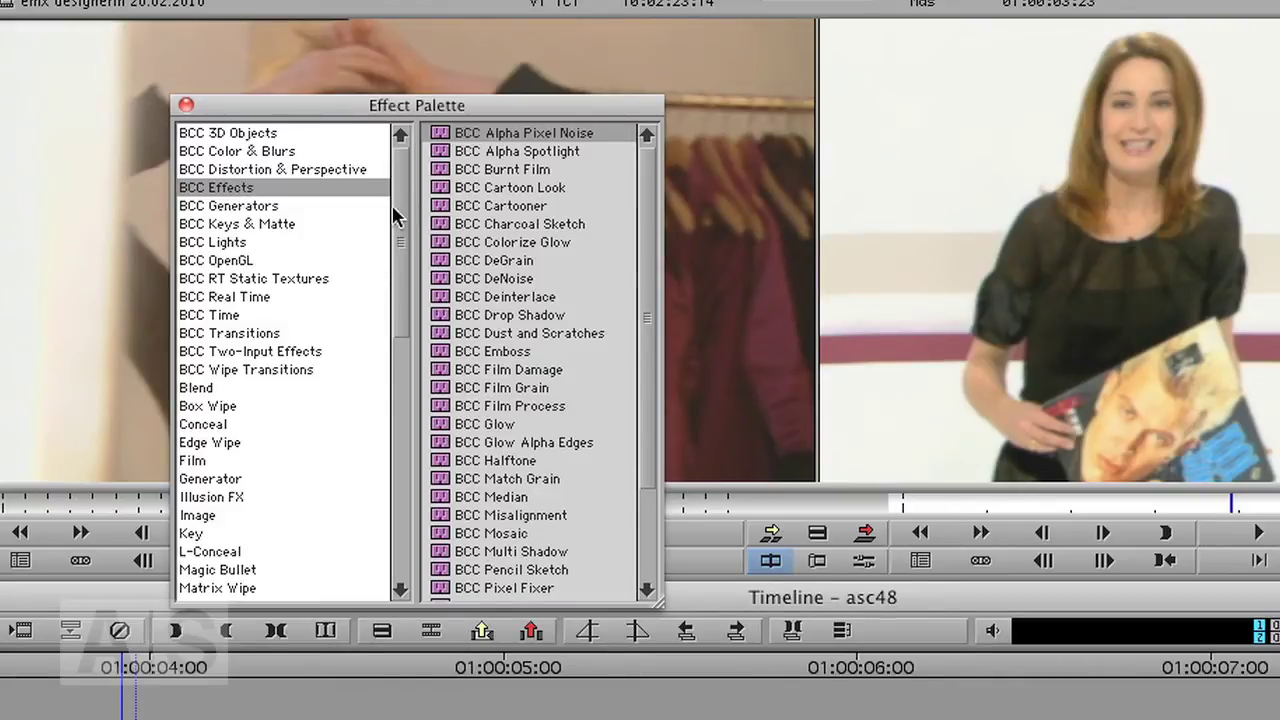
{"action": "left_click_drag", "start_coordinate": [395, 215], "coordinate": [422, 330]}
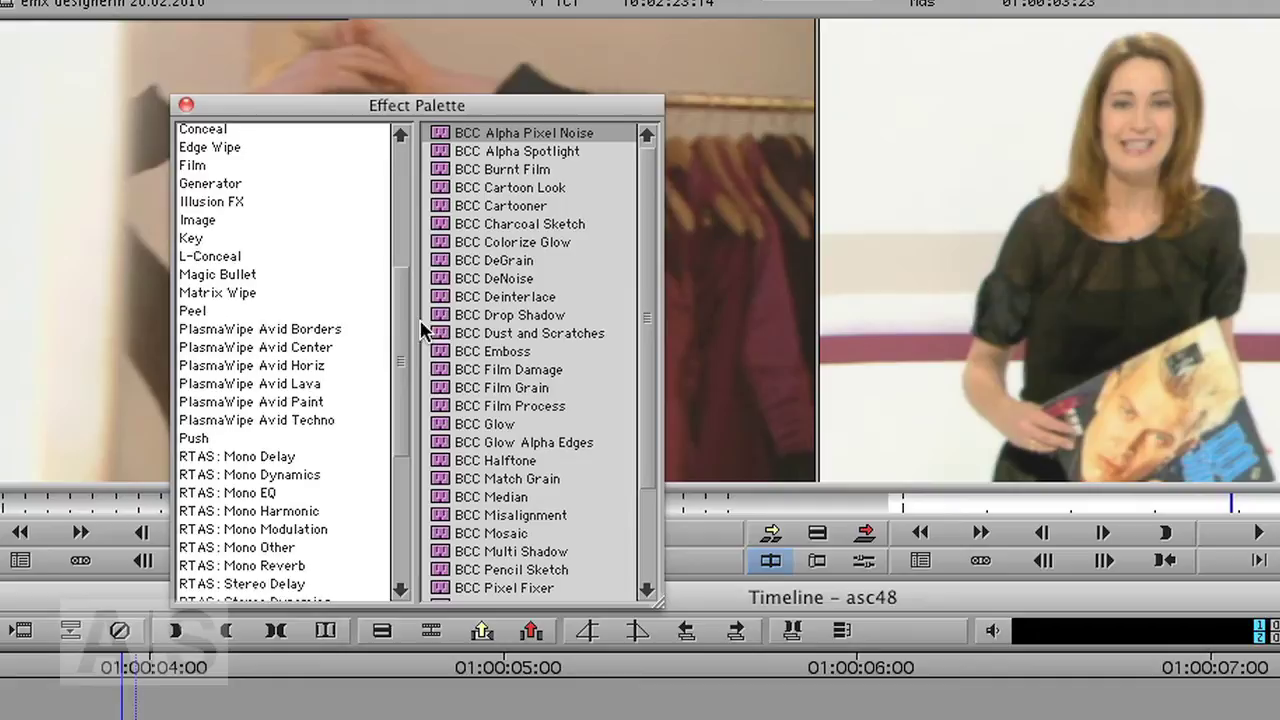
{"action": "left_click", "coordinate": [228, 201]}
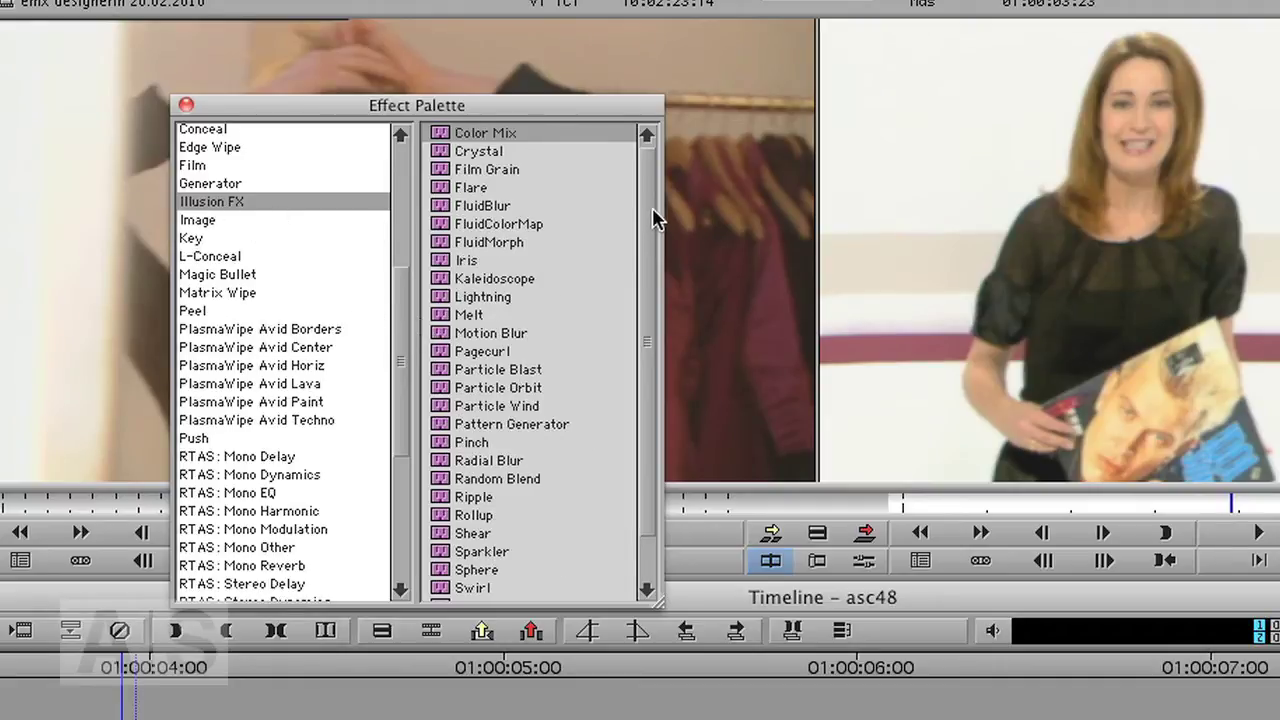
Drag Film Grain onto the emx designerin 20.02.2010 clip on V1.
{"action": "scroll", "coordinate": [644, 245], "scroll_direction": "down", "scroll_amount": 1}
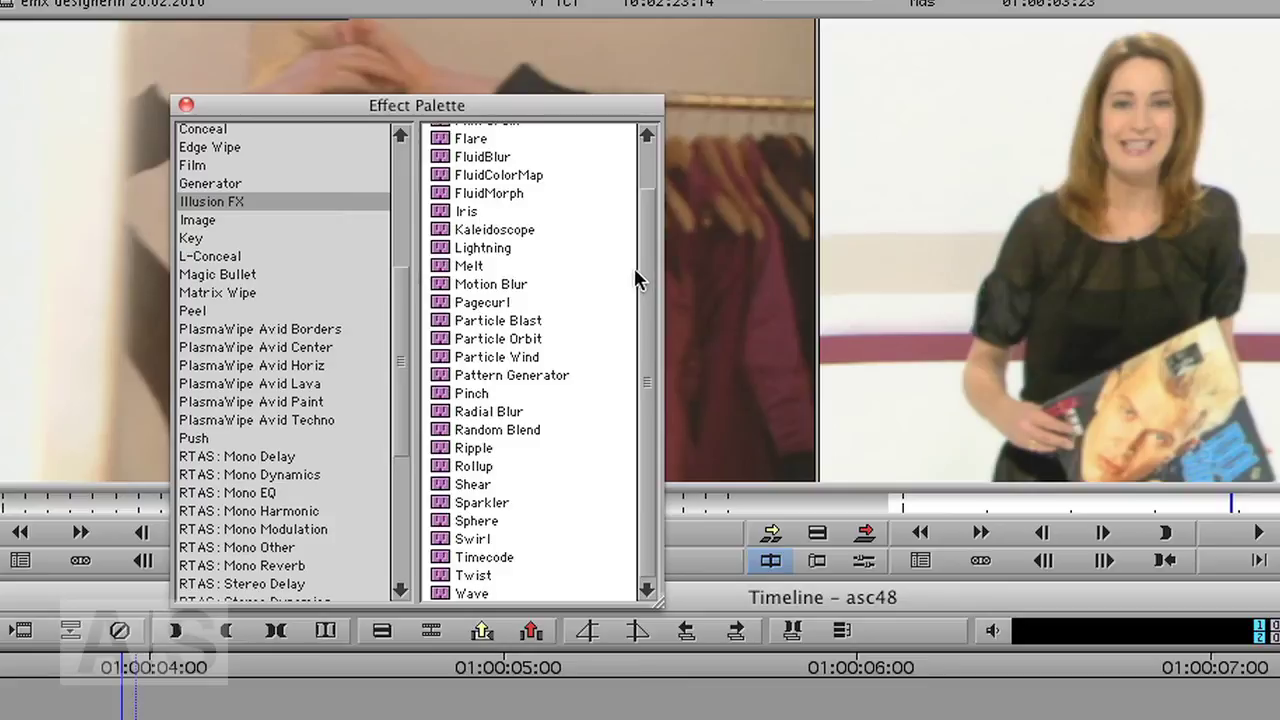
{"action": "scroll", "coordinate": [639, 229], "scroll_direction": "up", "scroll_amount": 1}
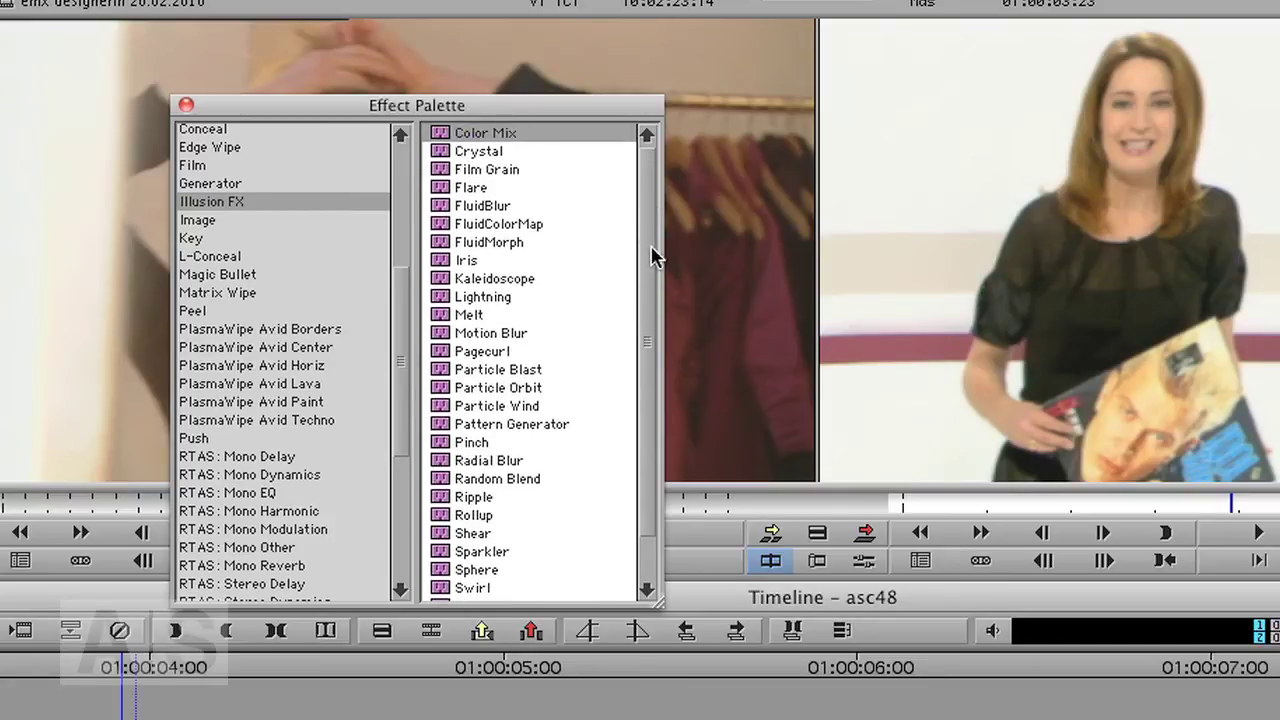
{"action": "left_click", "coordinate": [643, 214]}
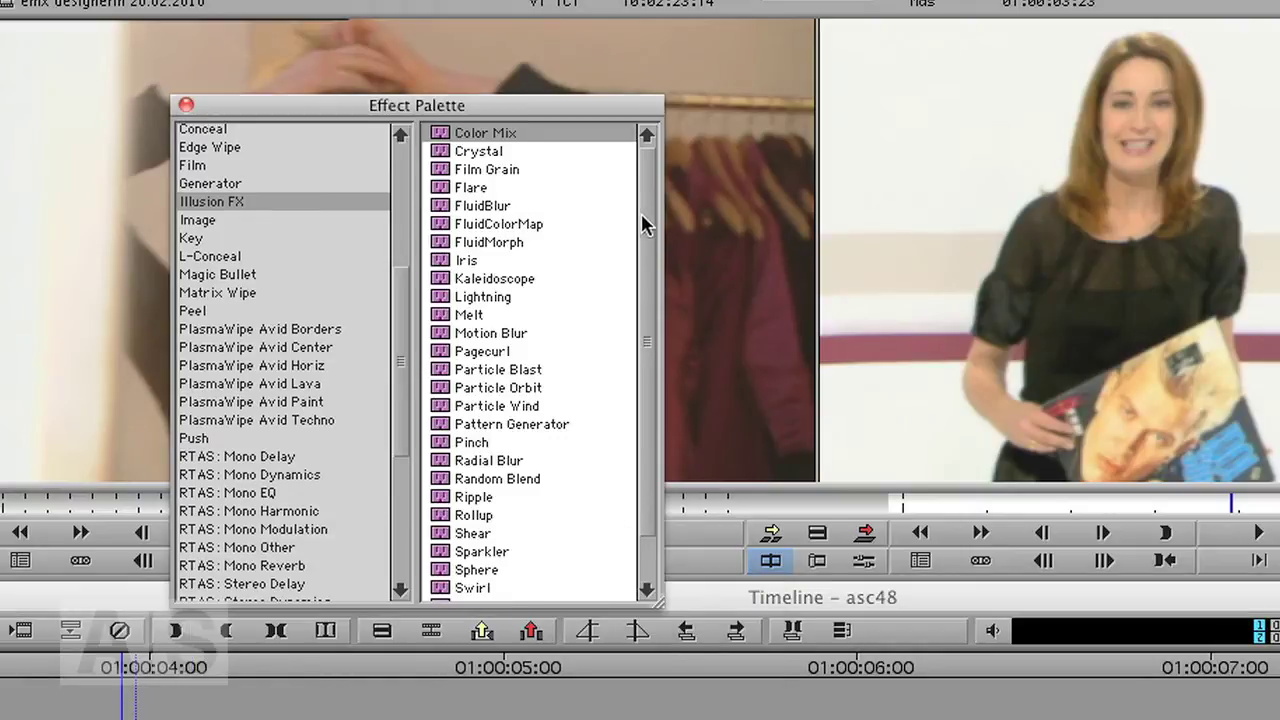
{"action": "left_click", "coordinate": [437, 171]}
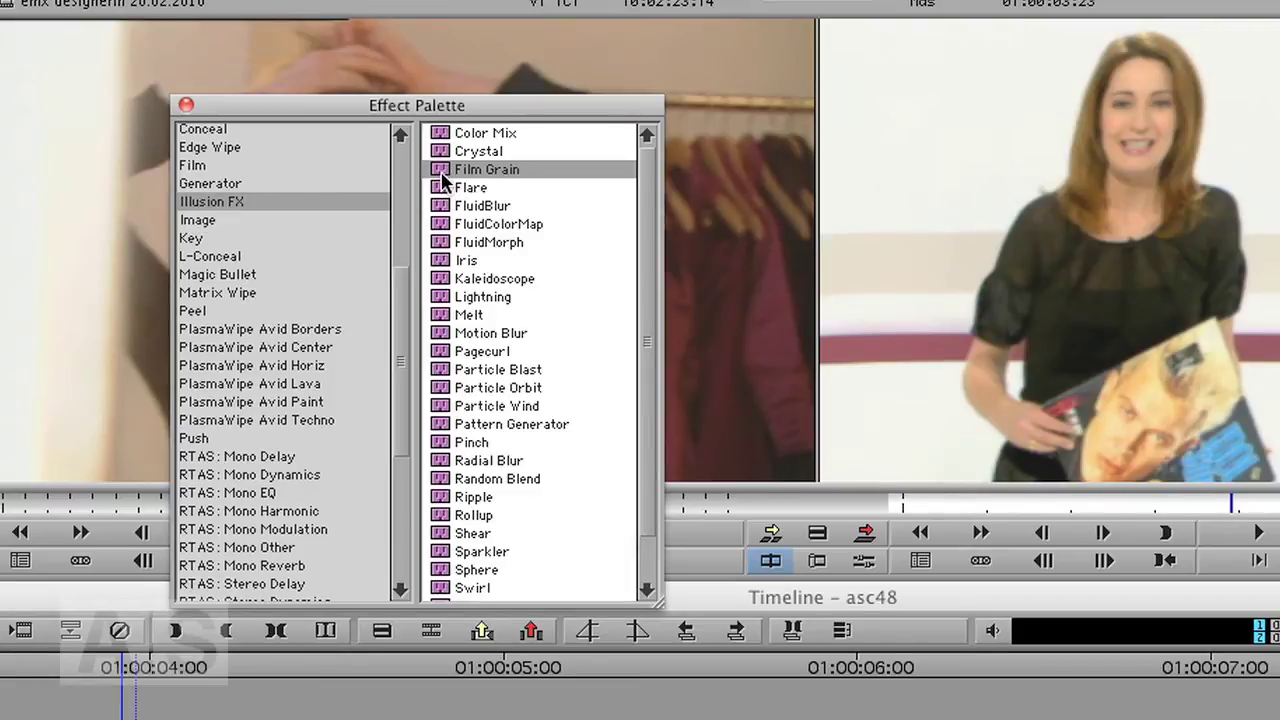
{"action": "left_click_drag", "start_coordinate": [443, 173], "coordinate": [144, 719]}
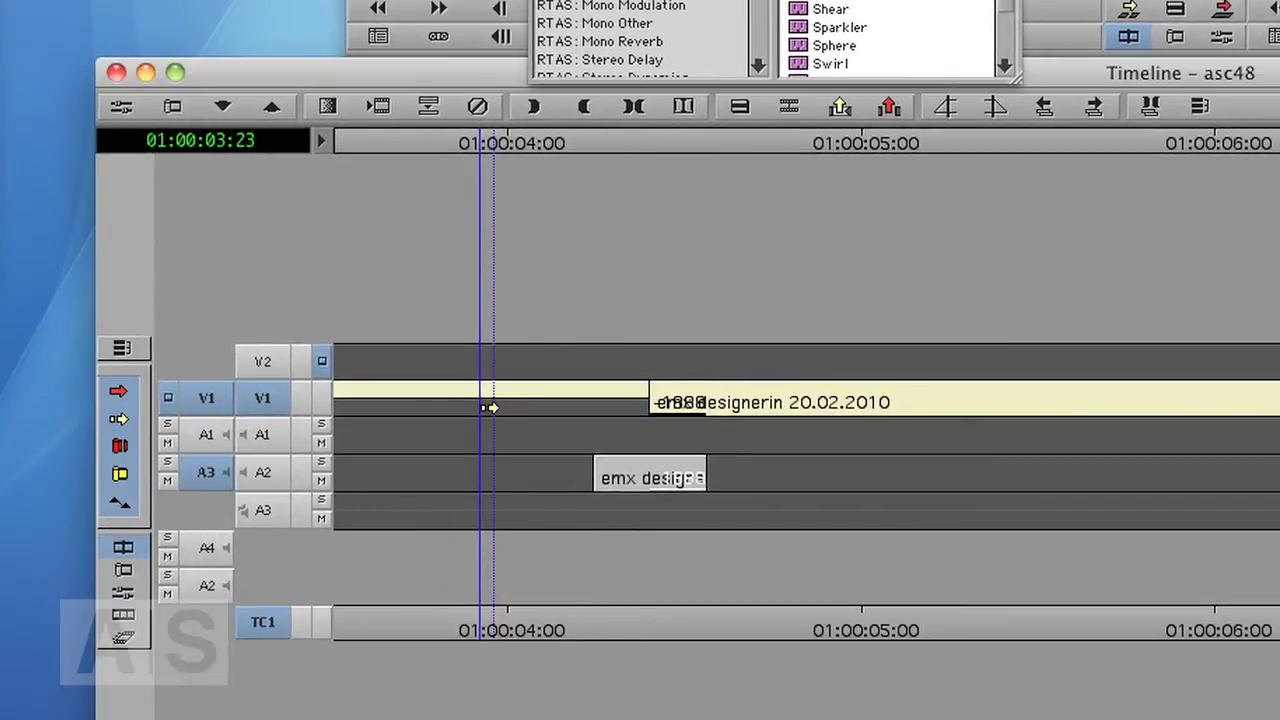
Raise the Film Grain Level from 15 to 28 in the Effect Editor.
{"action": "left_click", "coordinate": [124, 108]}
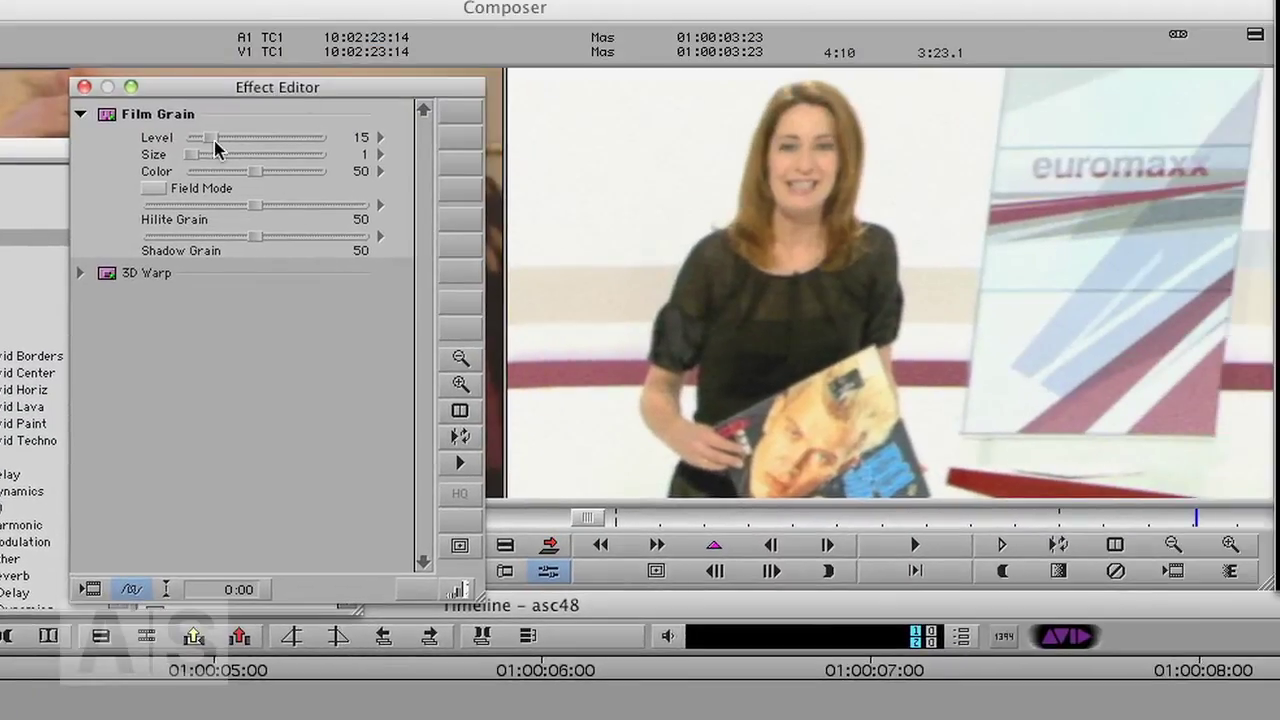
{"action": "left_click_drag", "start_coordinate": [212, 143], "coordinate": [235, 162]}
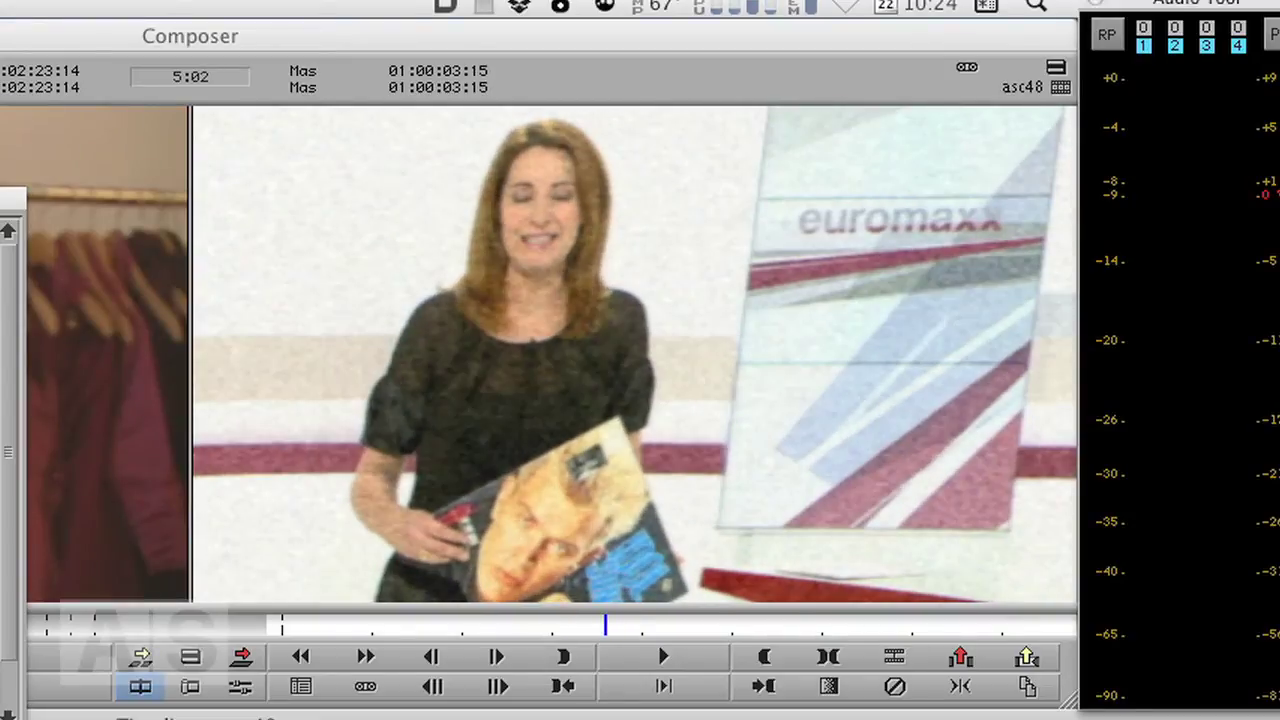
Preview the grainy clip, then drop Master Saturation to 0 for greyscale.
{"action": "key", "text": "space"}
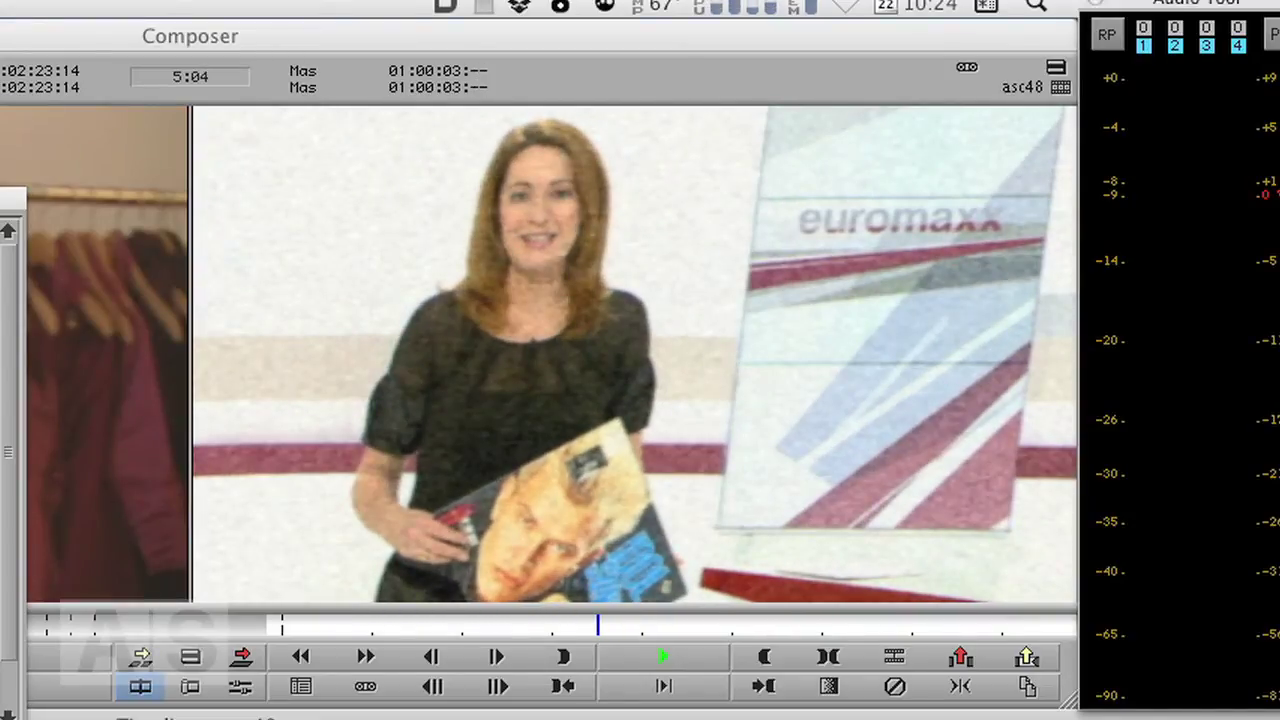
{"action": "key", "text": "space"}
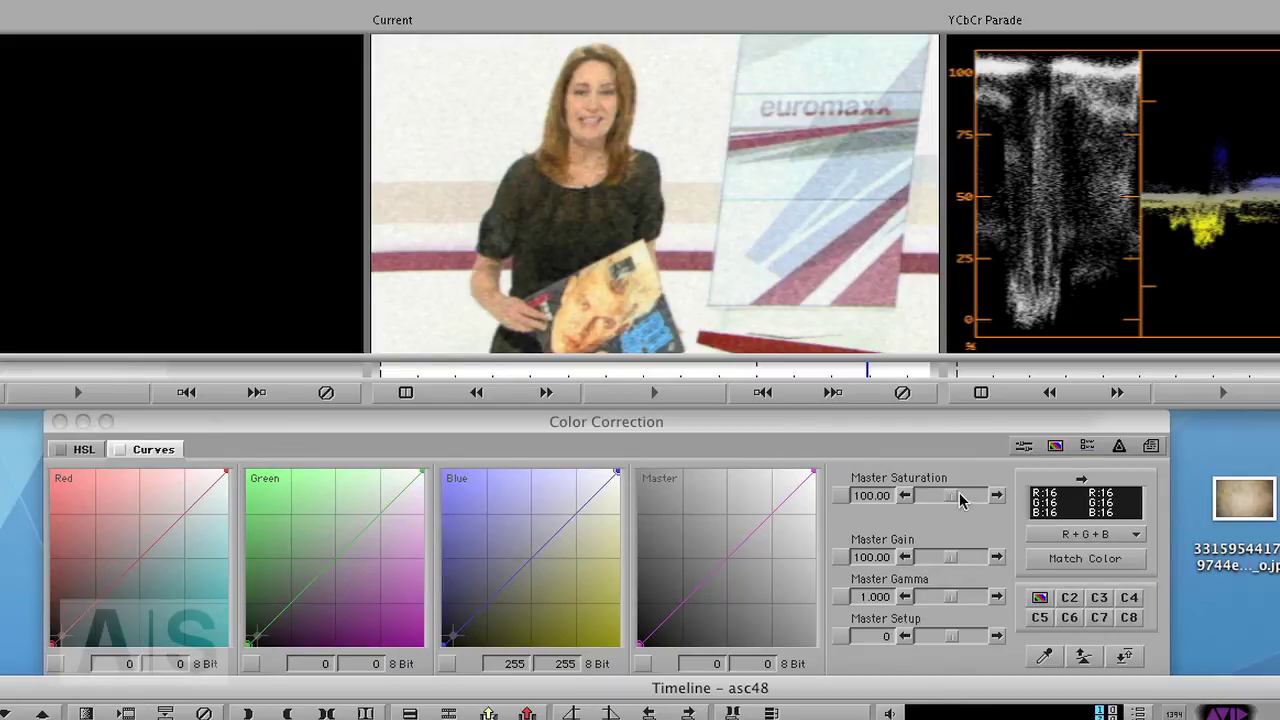
{"action": "left_click_drag", "start_coordinate": [950, 500], "coordinate": [847, 507]}
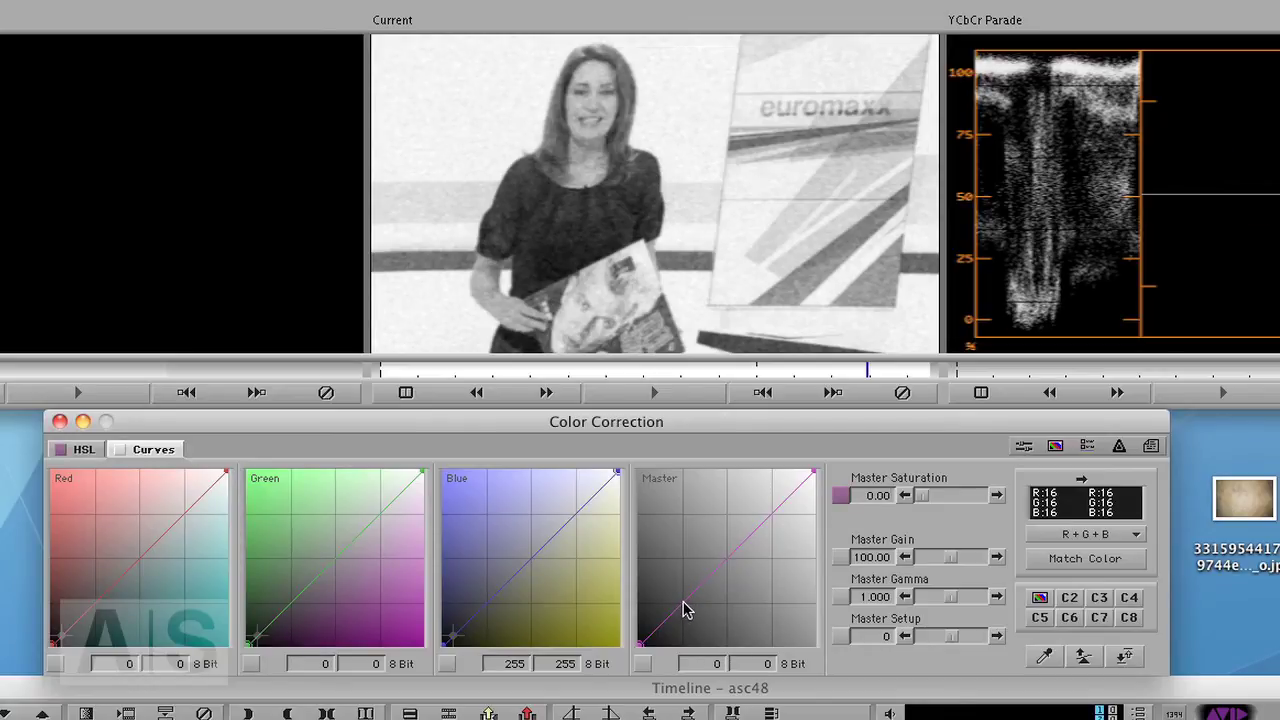
Bend the Master curve into an S-shape, darkening shadows and brightening highlights.
{"action": "left_click_drag", "start_coordinate": [686, 610], "coordinate": [692, 609]}
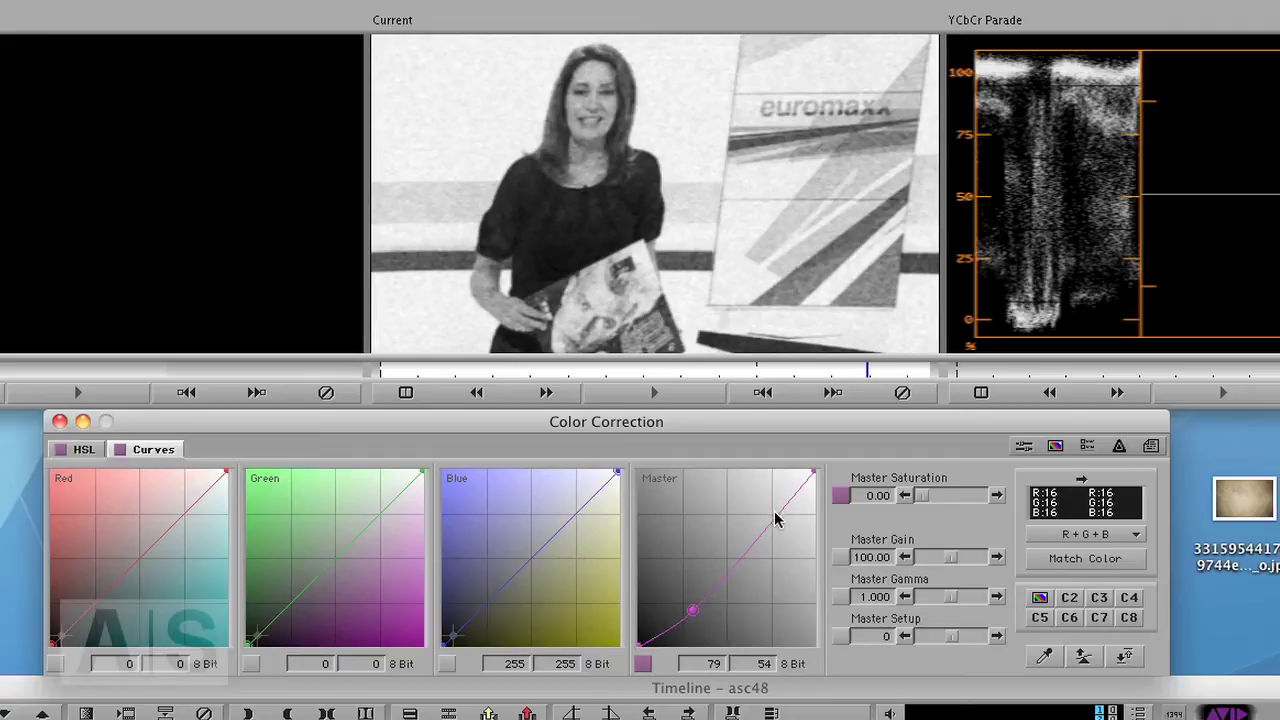
{"action": "mouse_move", "coordinate": [776, 518]}
{"action": "left_mouse_down"}
{"action": "mouse_move", "coordinate": [769, 503]}
{"action": "mouse_move", "coordinate": [762, 512]}
{"action": "left_mouse_up"}
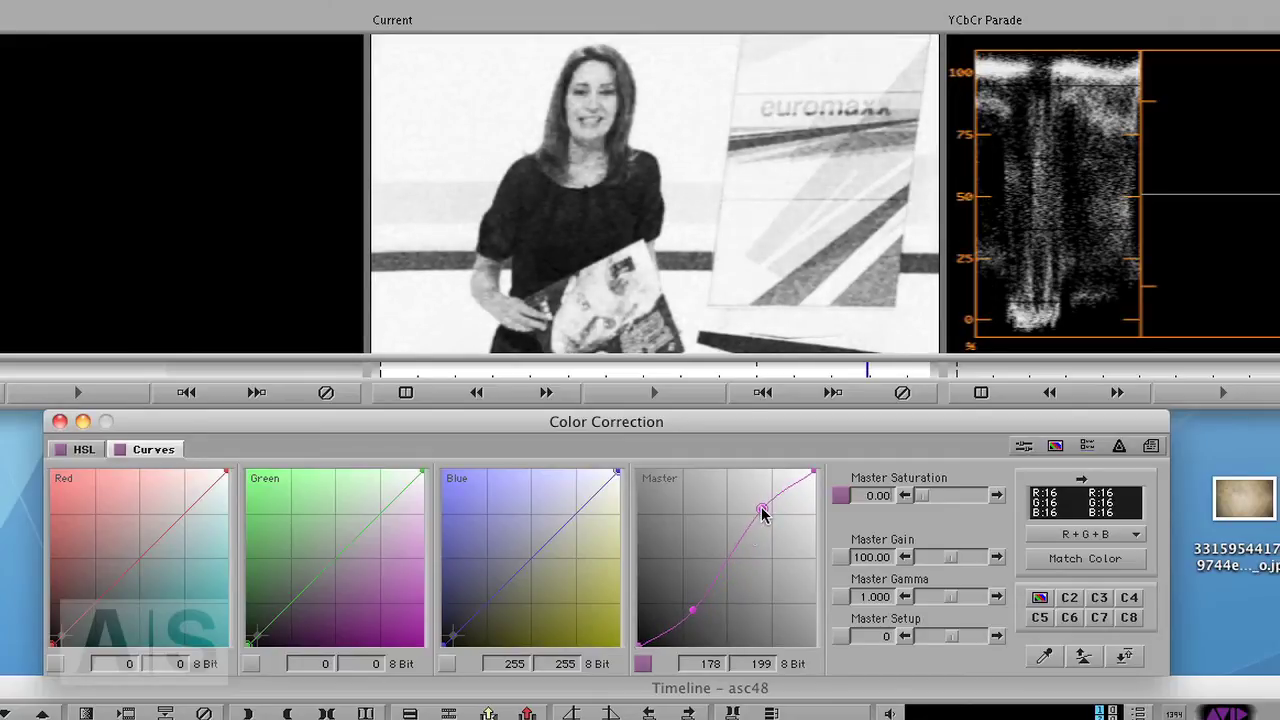
{"action": "left_click_drag", "start_coordinate": [692, 609], "coordinate": [683, 610]}
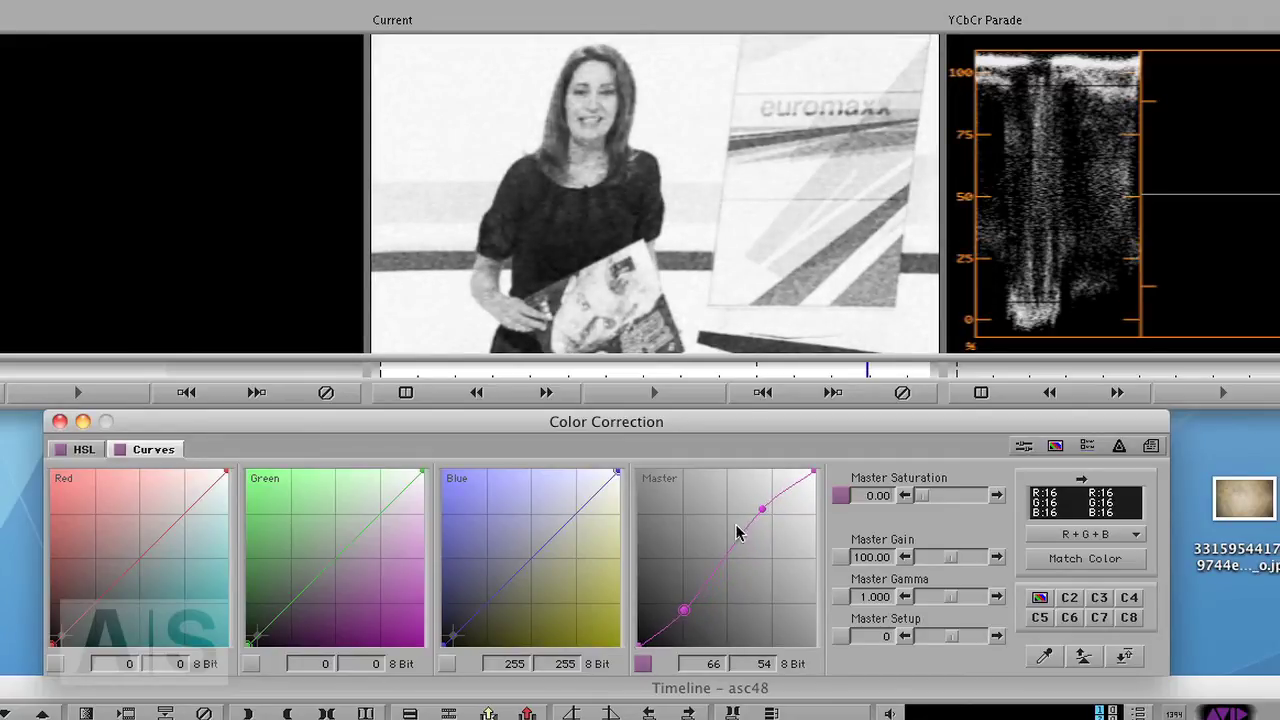
{"action": "left_click_drag", "start_coordinate": [763, 513], "coordinate": [765, 514]}
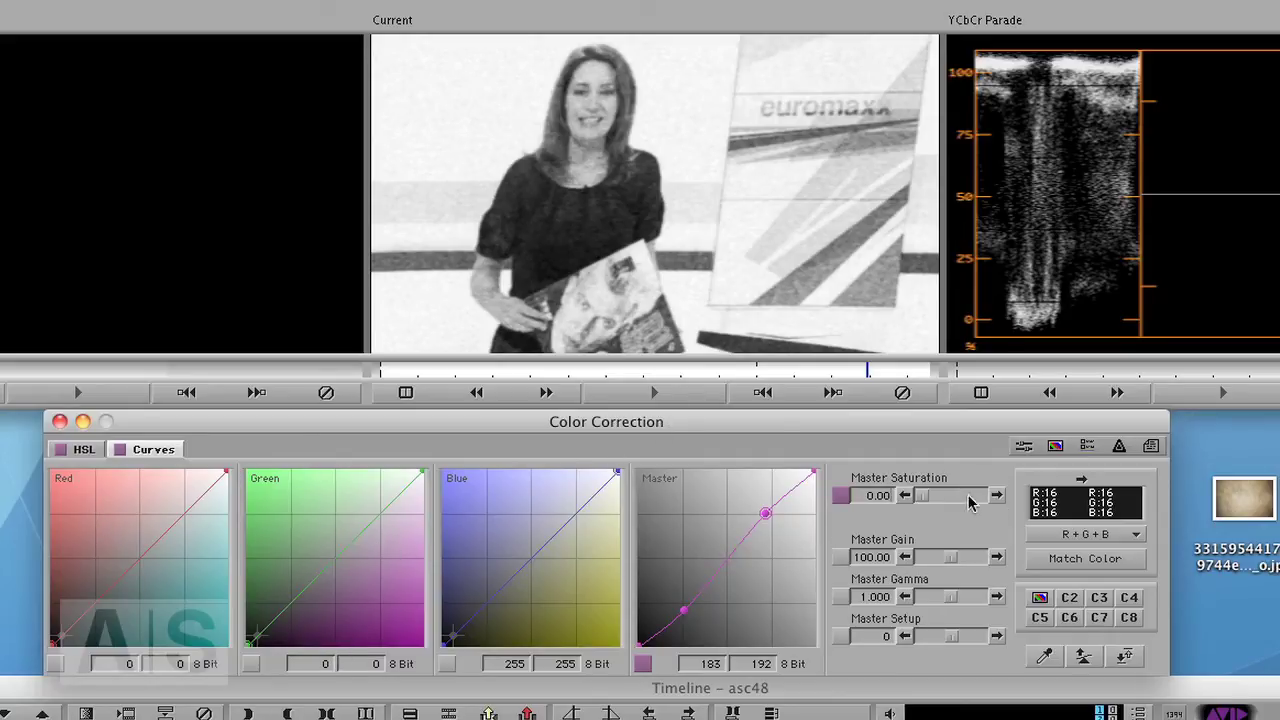
Check the hue/saturation controls, then return to curves to start pushing green.
{"action": "left_click", "coordinate": [84, 449]}
{"action": "left_click", "coordinate": [100, 476]}
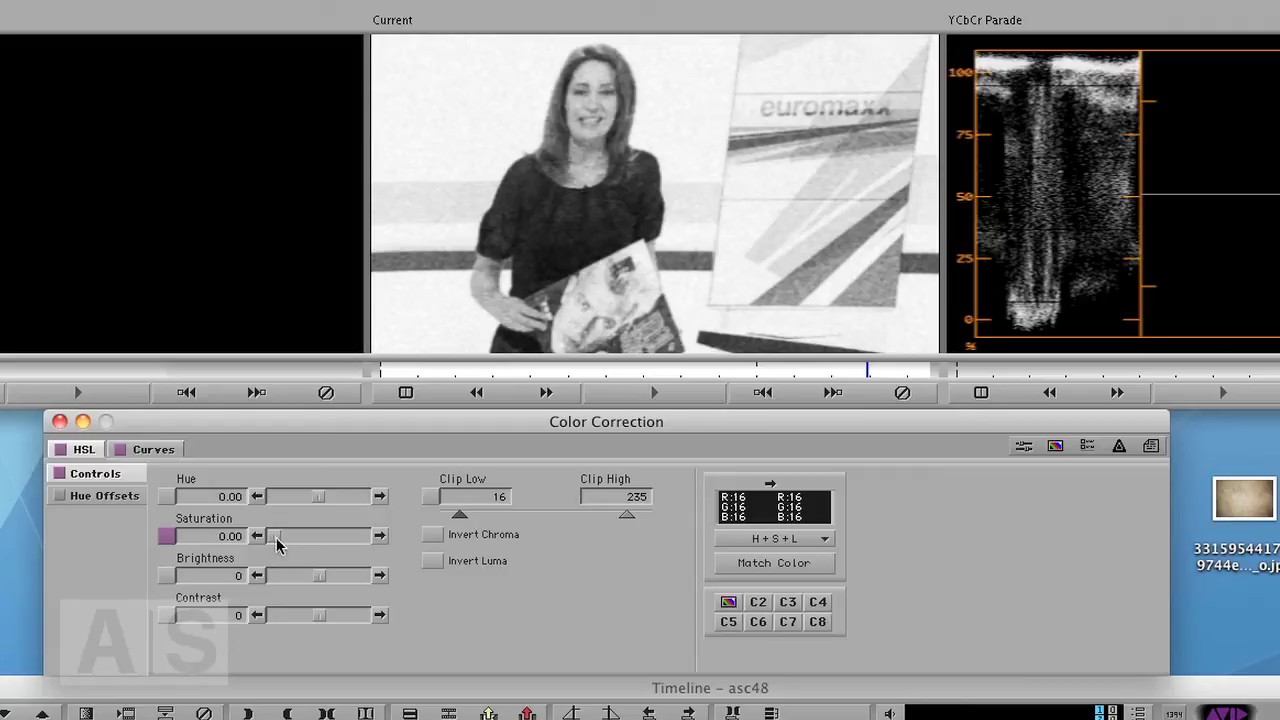
{"action": "left_click", "coordinate": [150, 450]}
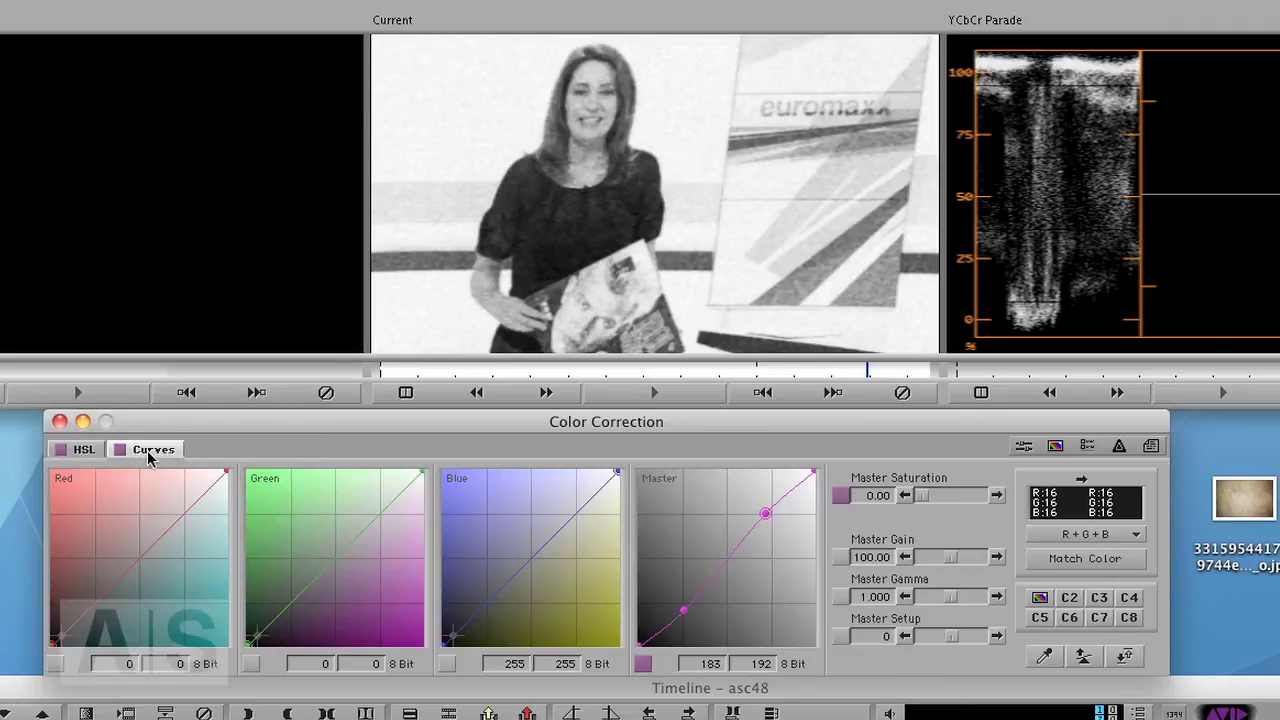
{"action": "mouse_move", "coordinate": [421, 472]}
{"action": "left_mouse_down"}
{"action": "mouse_move", "coordinate": [357, 470]}
{"action": "mouse_move", "coordinate": [421, 472]}
{"action": "left_mouse_up"}
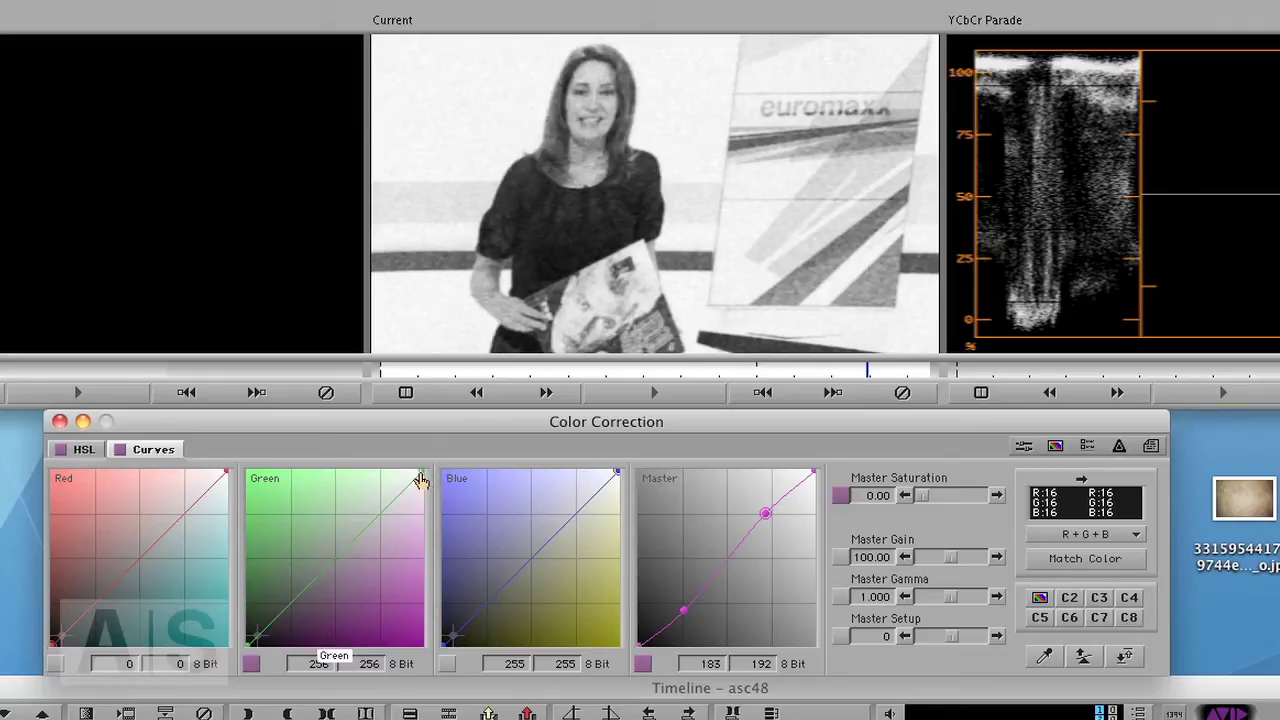
Raise the Green curve endpoints and lower the Blue ones for a yellow-green tint, then exit Color Correction.
{"action": "left_click_drag", "start_coordinate": [421, 480], "coordinate": [404, 472]}
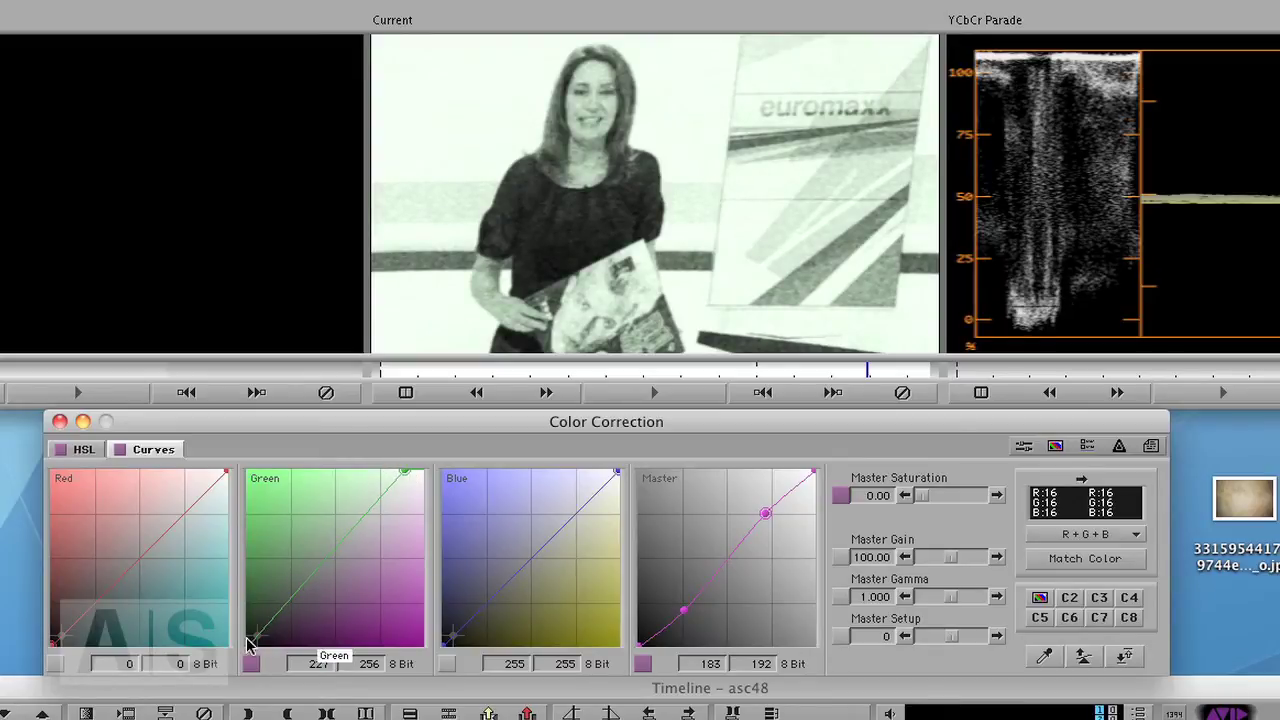
{"action": "mouse_move", "coordinate": [249, 655]}
{"action": "left_mouse_down"}
{"action": "mouse_move", "coordinate": [228, 630]}
{"action": "mouse_move", "coordinate": [248, 634]}
{"action": "left_mouse_up"}
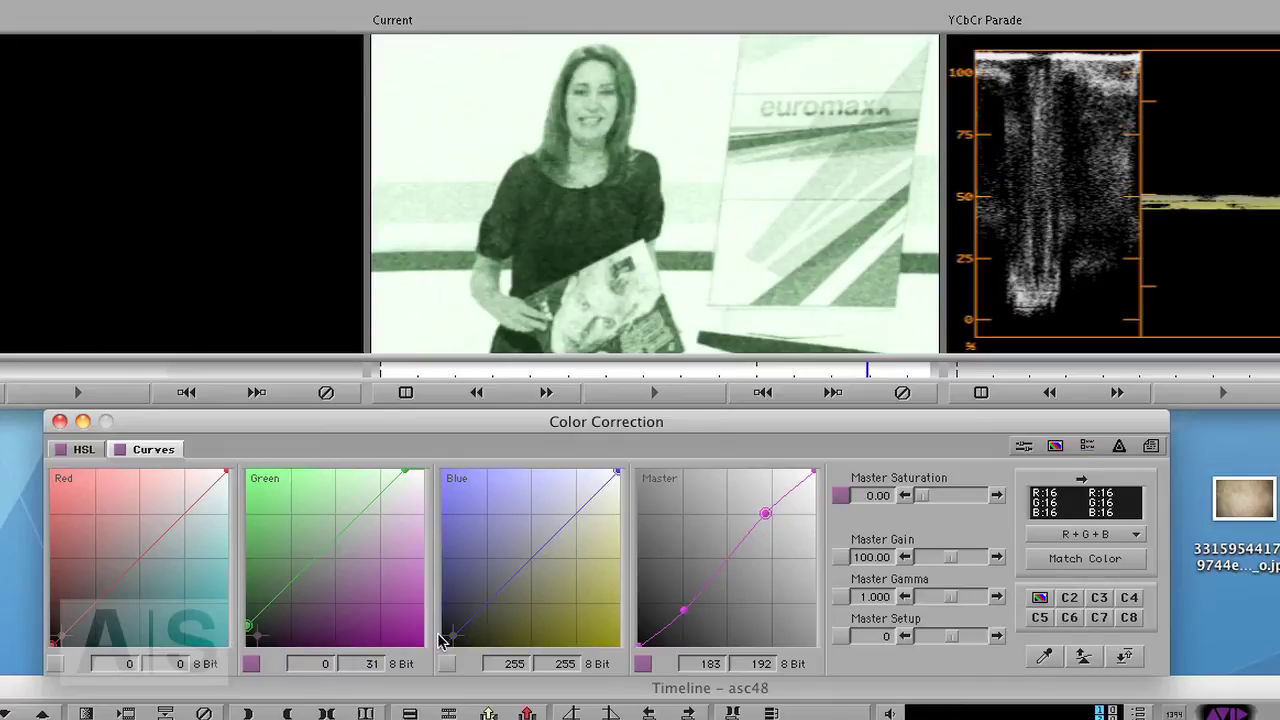
{"action": "left_click_drag", "start_coordinate": [448, 655], "coordinate": [458, 666]}
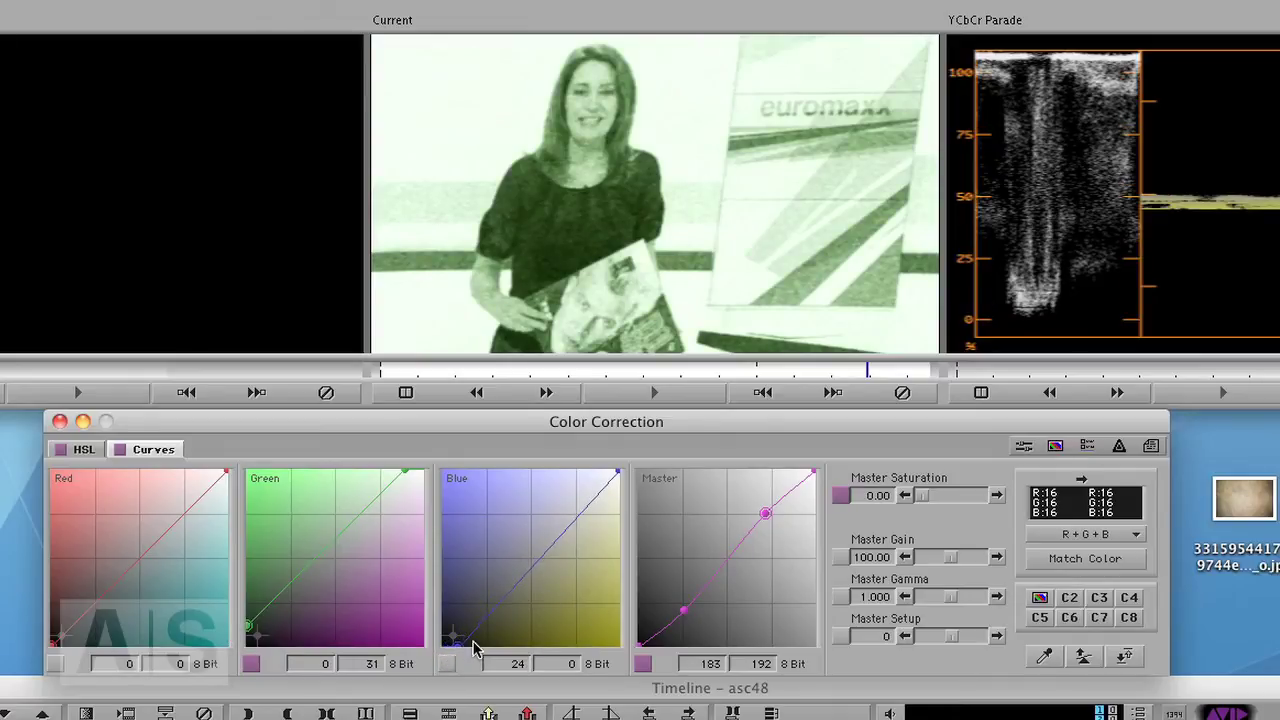
{"action": "mouse_move", "coordinate": [620, 482]}
{"action": "left_mouse_down"}
{"action": "mouse_move", "coordinate": [633, 491]}
{"action": "mouse_move", "coordinate": [617, 500]}
{"action": "left_mouse_up"}
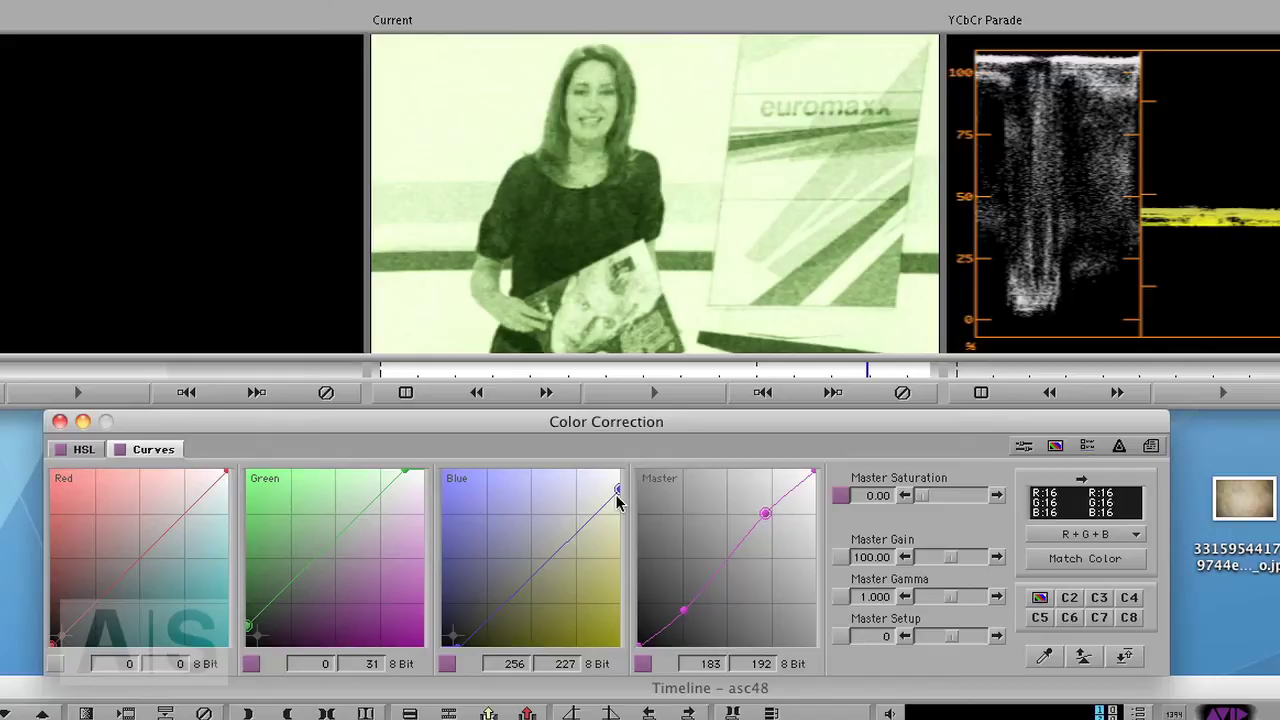
{"action": "key", "text": "shift+F7"}
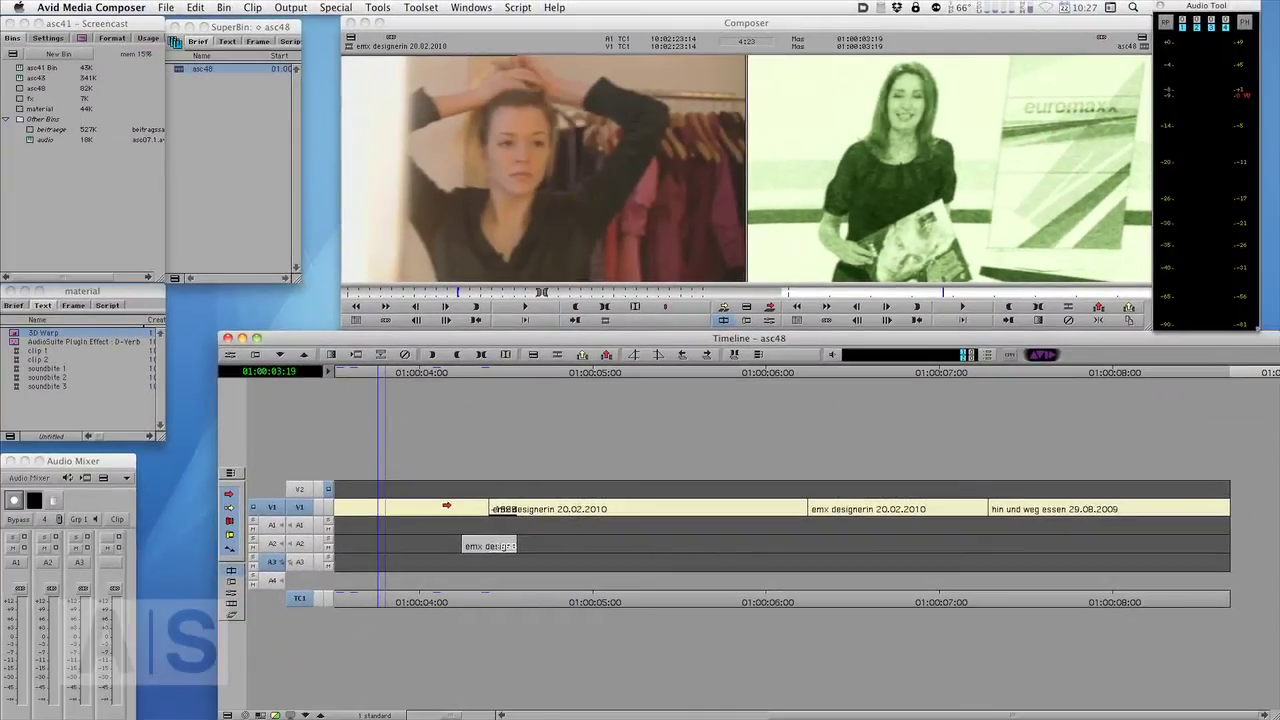
Save 3D Warp, Film Grain and Color Correction as templates in the asc48 bin.
{"action": "mouse_move", "coordinate": [398, 603]}
{"action": "left_mouse_down"}
{"action": "mouse_move", "coordinate": [543, 598]}
{"action": "mouse_move", "coordinate": [389, 594]}
{"action": "mouse_move", "coordinate": [580, 600]}
{"action": "mouse_move", "coordinate": [380, 616]}
{"action": "mouse_move", "coordinate": [427, 604]}
{"action": "mouse_move", "coordinate": [400, 608]}
{"action": "left_mouse_up"}
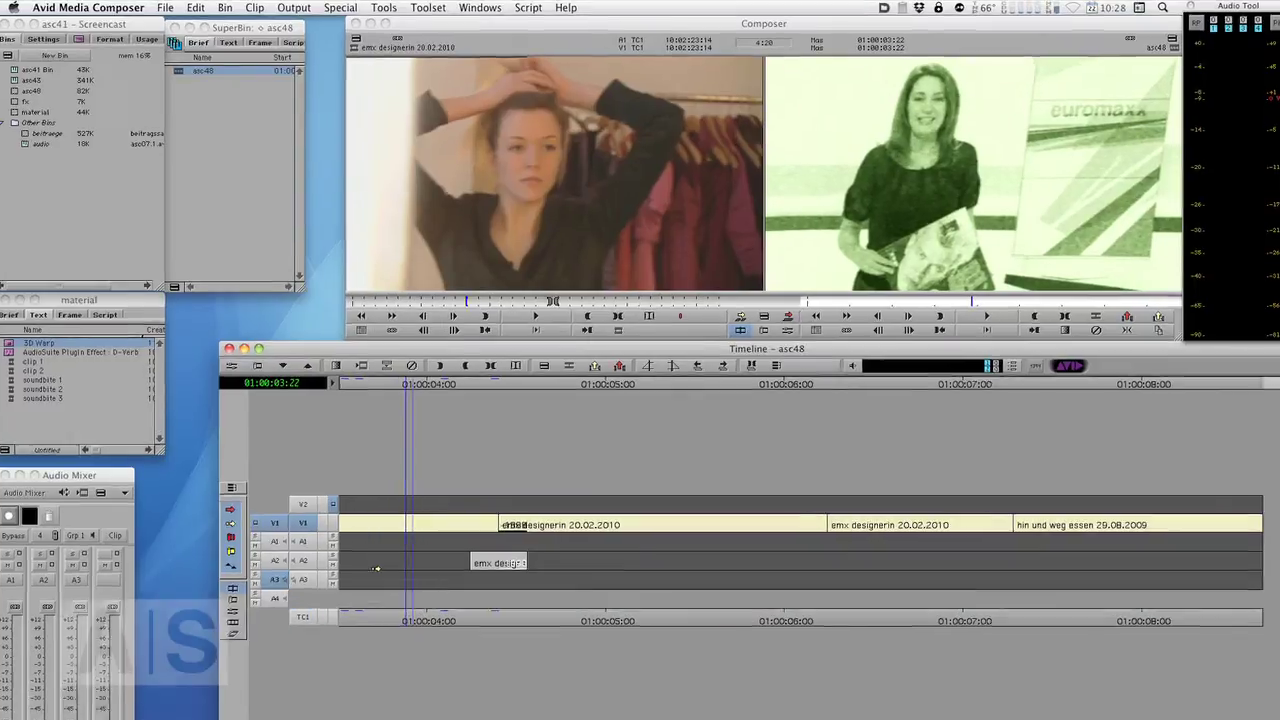
{"action": "left_click", "coordinate": [230, 354]}
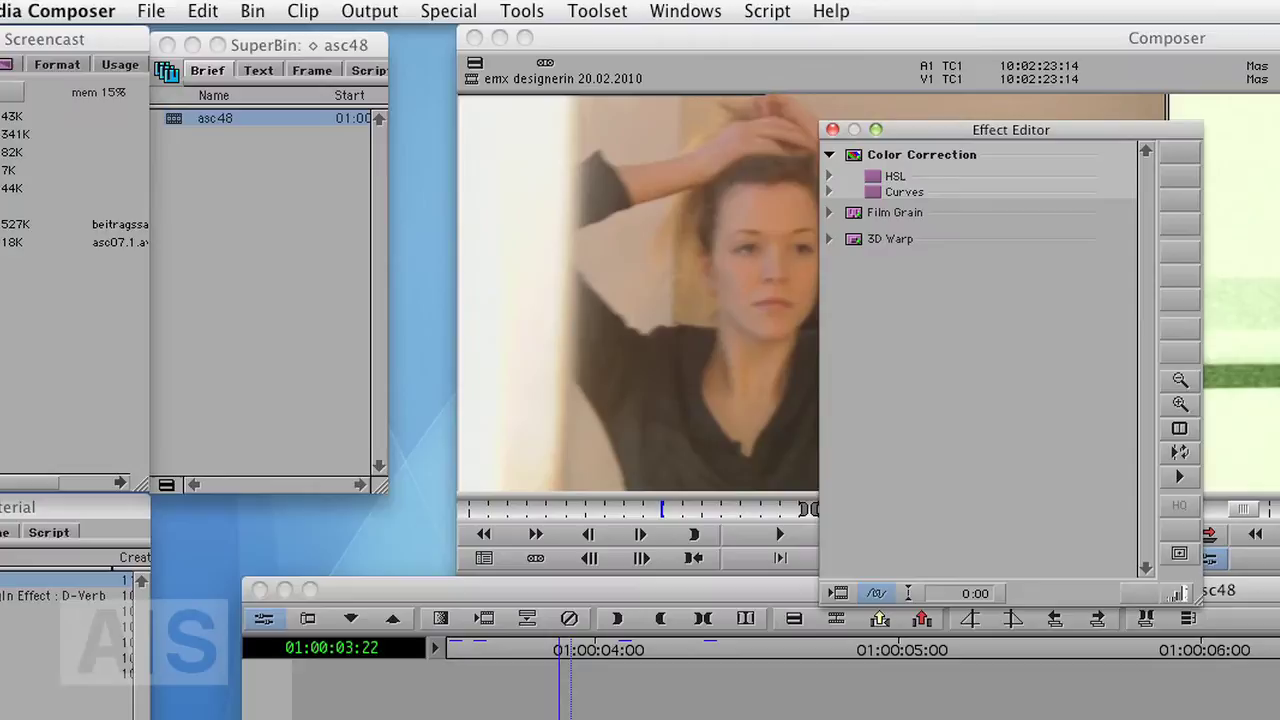
{"action": "left_click_drag", "start_coordinate": [853, 239], "coordinate": [215, 178]}
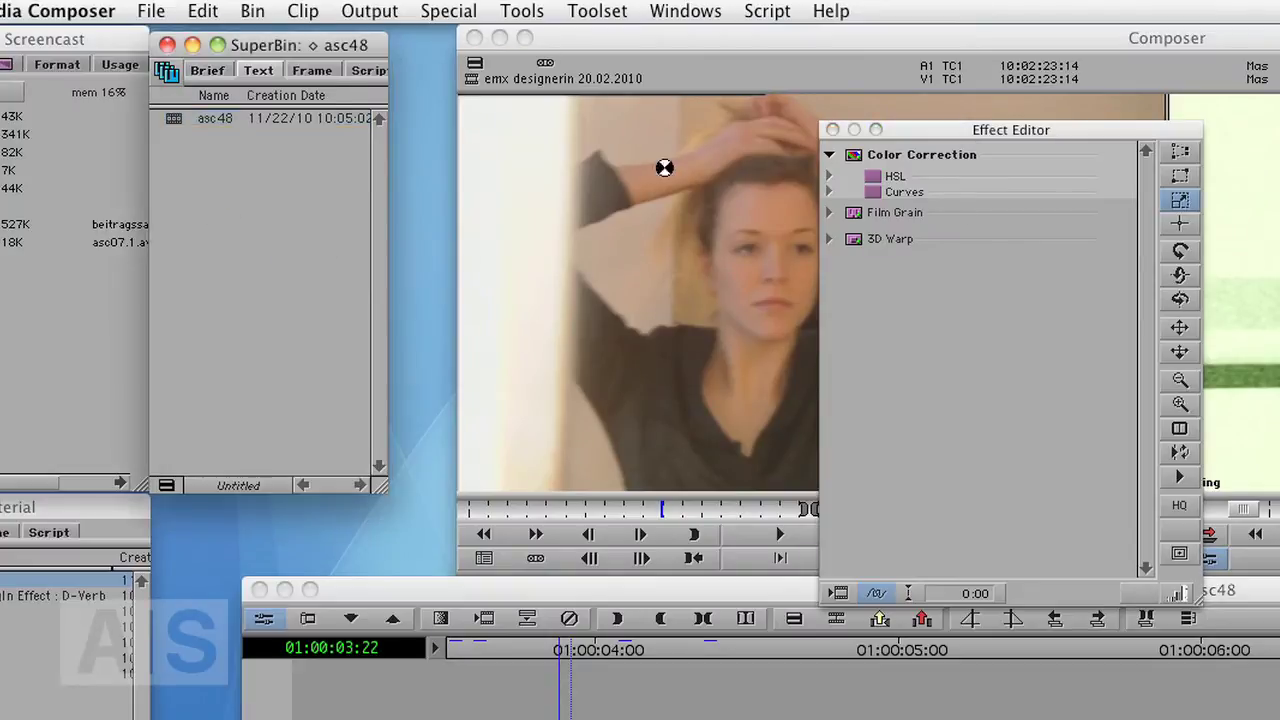
{"action": "left_click_drag", "start_coordinate": [853, 217], "coordinate": [337, 150]}
{"action": "left_click_drag", "start_coordinate": [855, 160], "coordinate": [343, 150]}
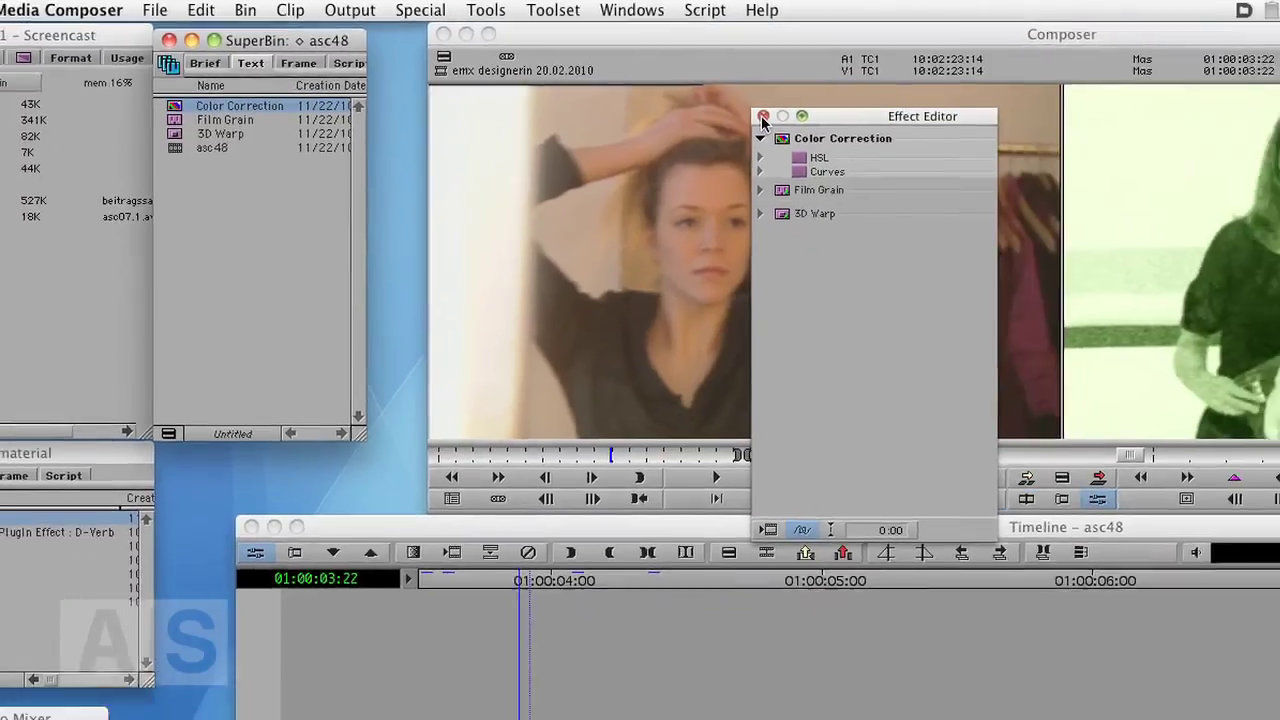
{"action": "left_click", "coordinate": [832, 129]}
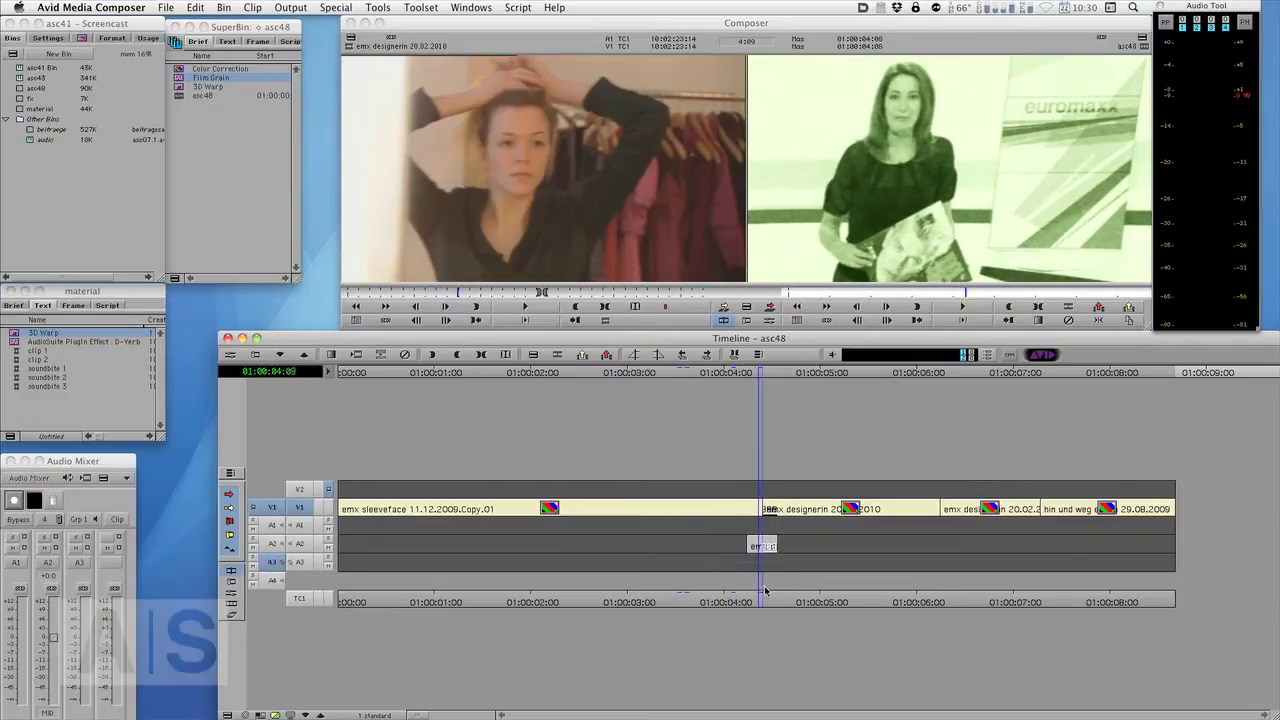
{"action": "key", "text": "j"}
{"action": "key", "text": "l"}
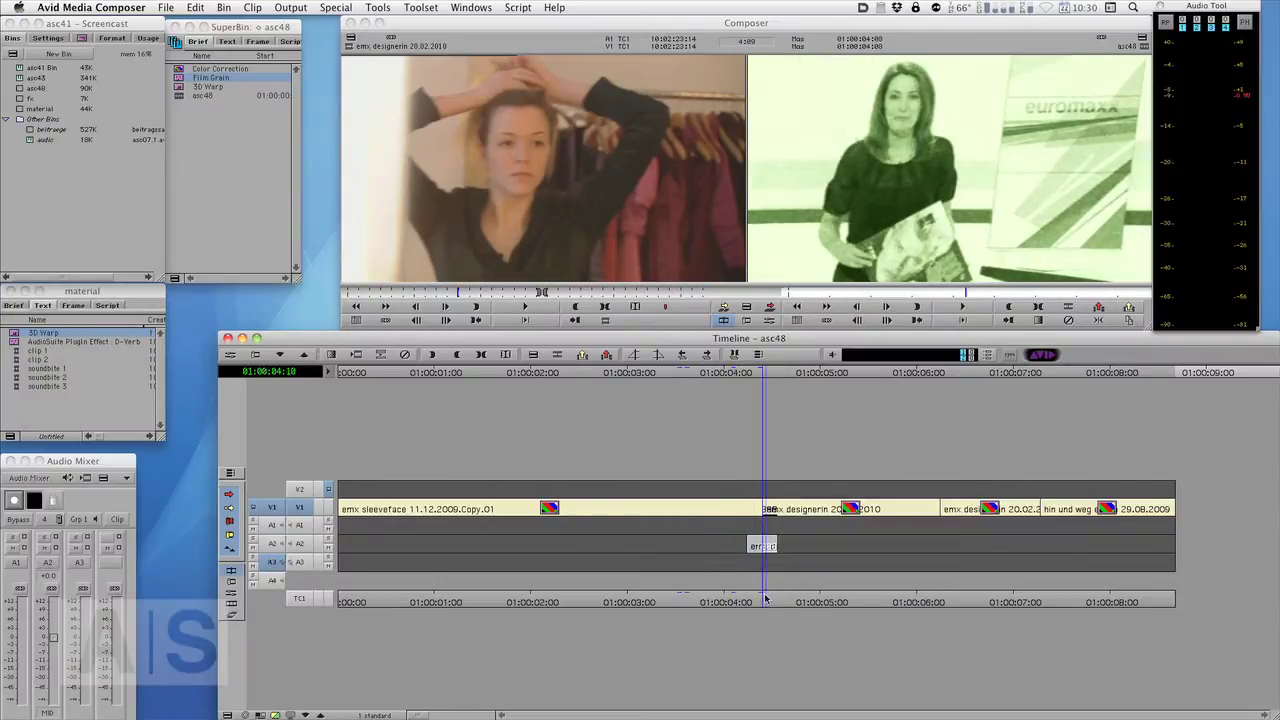
Step and scrub around the designerin clip boundary, settling near 01:00:04:09.
{"action": "mouse_move", "coordinate": [768, 598]}
{"action": "left_mouse_down"}
{"action": "mouse_move", "coordinate": [716, 600]}
{"action": "mouse_move", "coordinate": [760, 602]}
{"action": "left_mouse_up"}
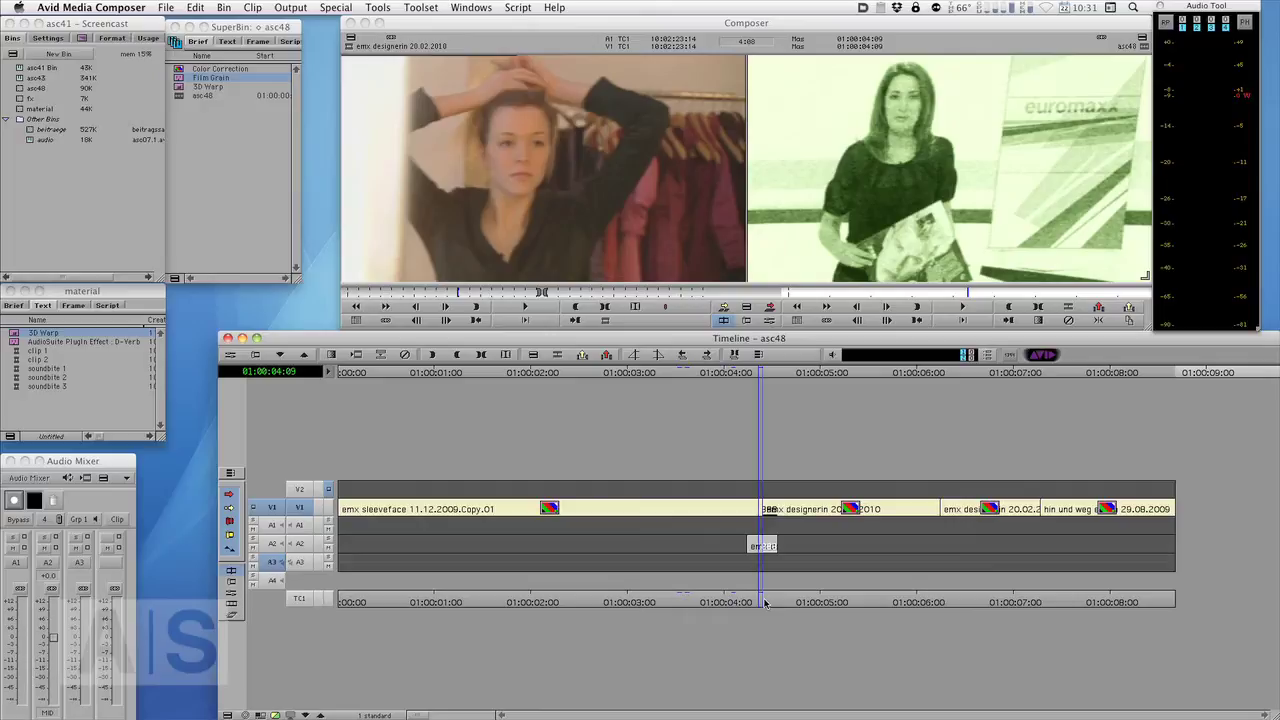
{"action": "left_click_drag", "start_coordinate": [760, 602], "coordinate": [748, 600]}
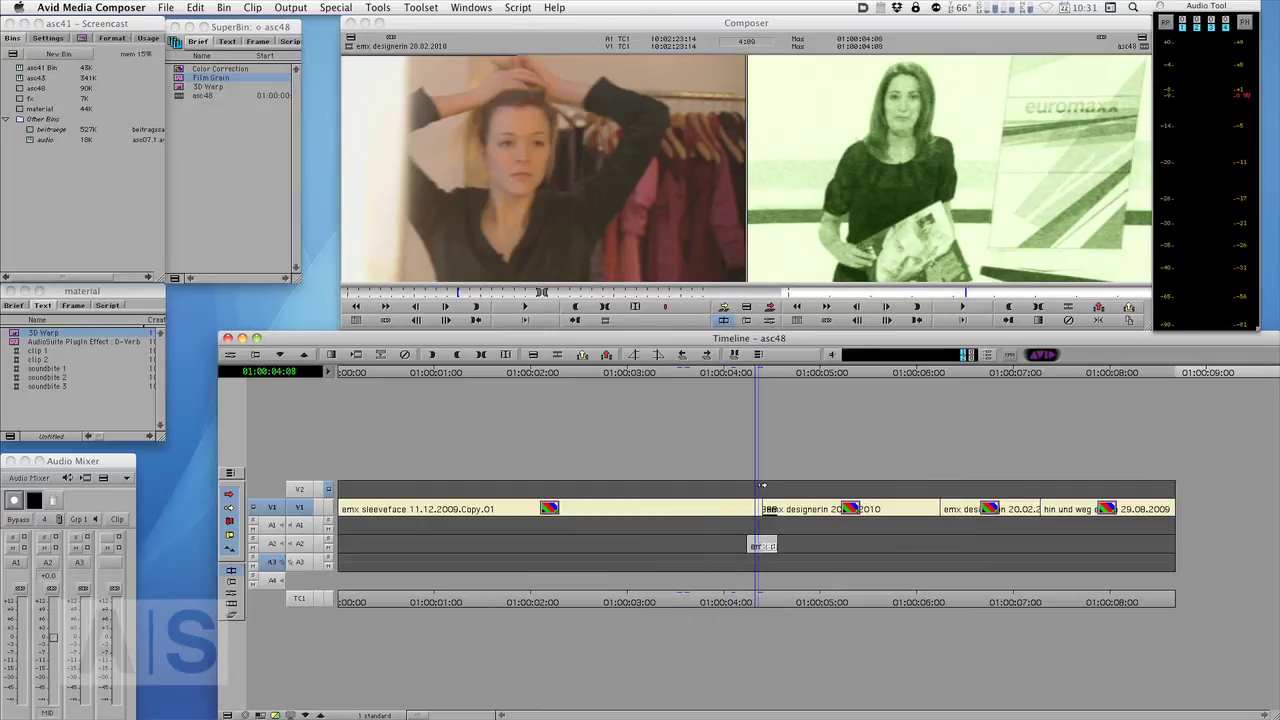
Open the Effect Palette, reposition it and enlarge it to show the full effect lists.
{"action": "key", "text": "super+8"}
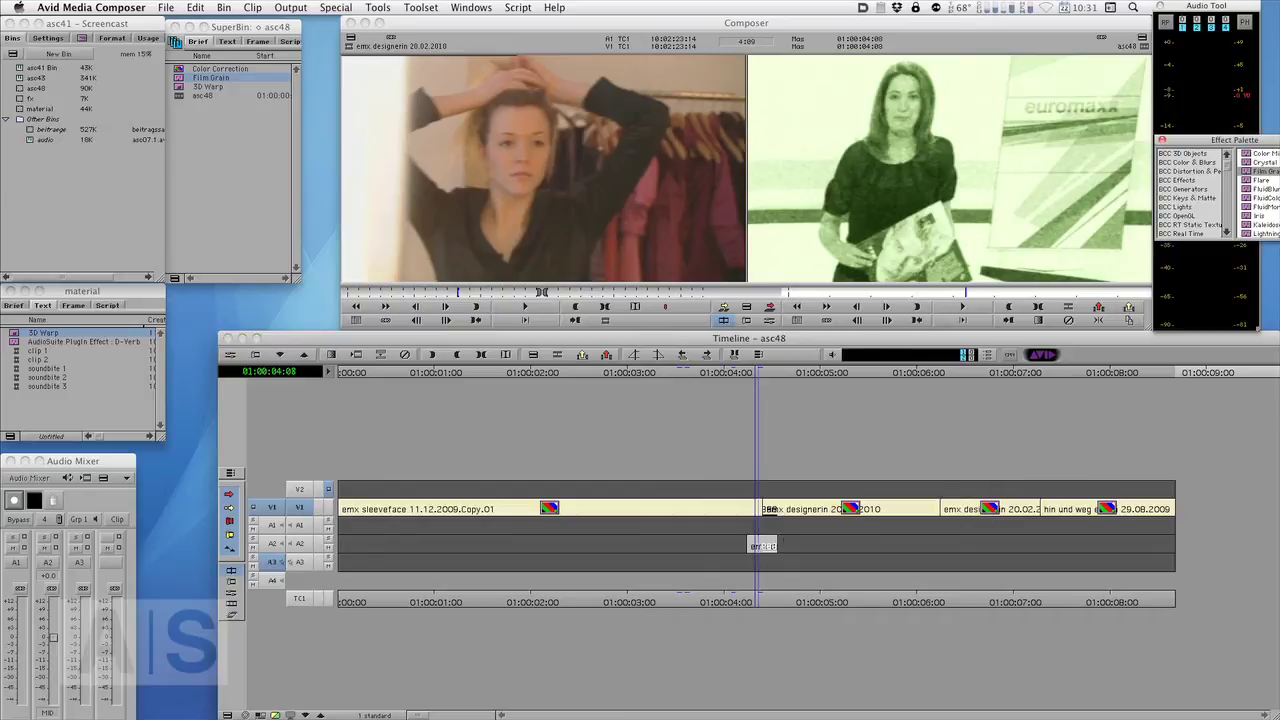
{"action": "left_click_drag", "start_coordinate": [1262, 143], "coordinate": [595, 80]}
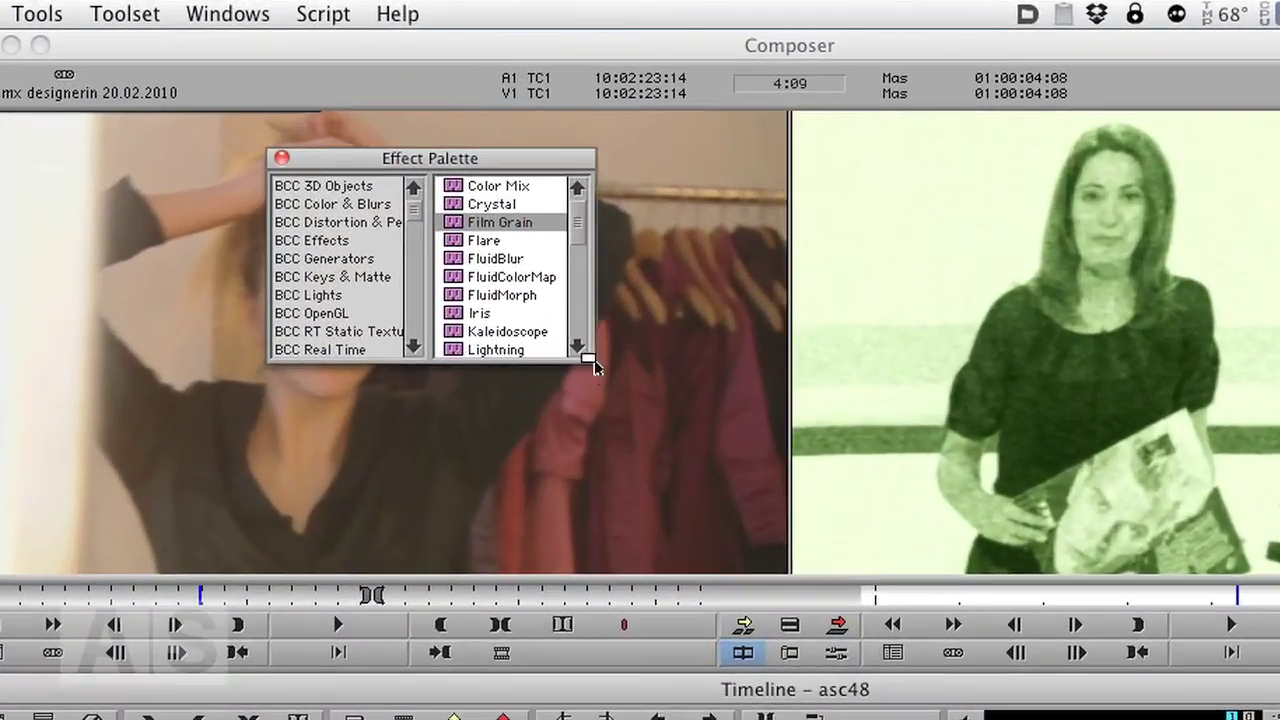
{"action": "left_click_drag", "start_coordinate": [647, 175], "coordinate": [751, 370]}
{"action": "left_click_drag", "start_coordinate": [798, 719], "coordinate": [773, 719]}
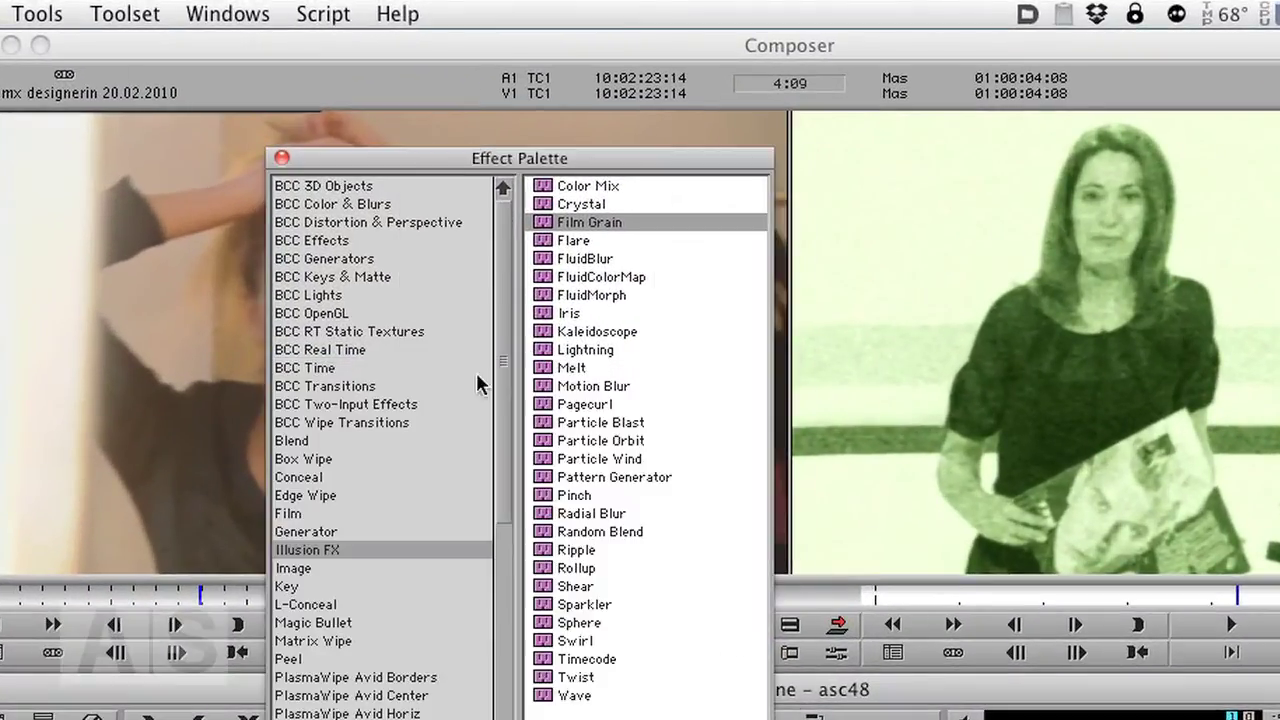
Apply BCC OpenGL > BCC Damaged TV to the V1 cut and open it in Effect Mode.
{"action": "left_click", "coordinate": [322, 316]}
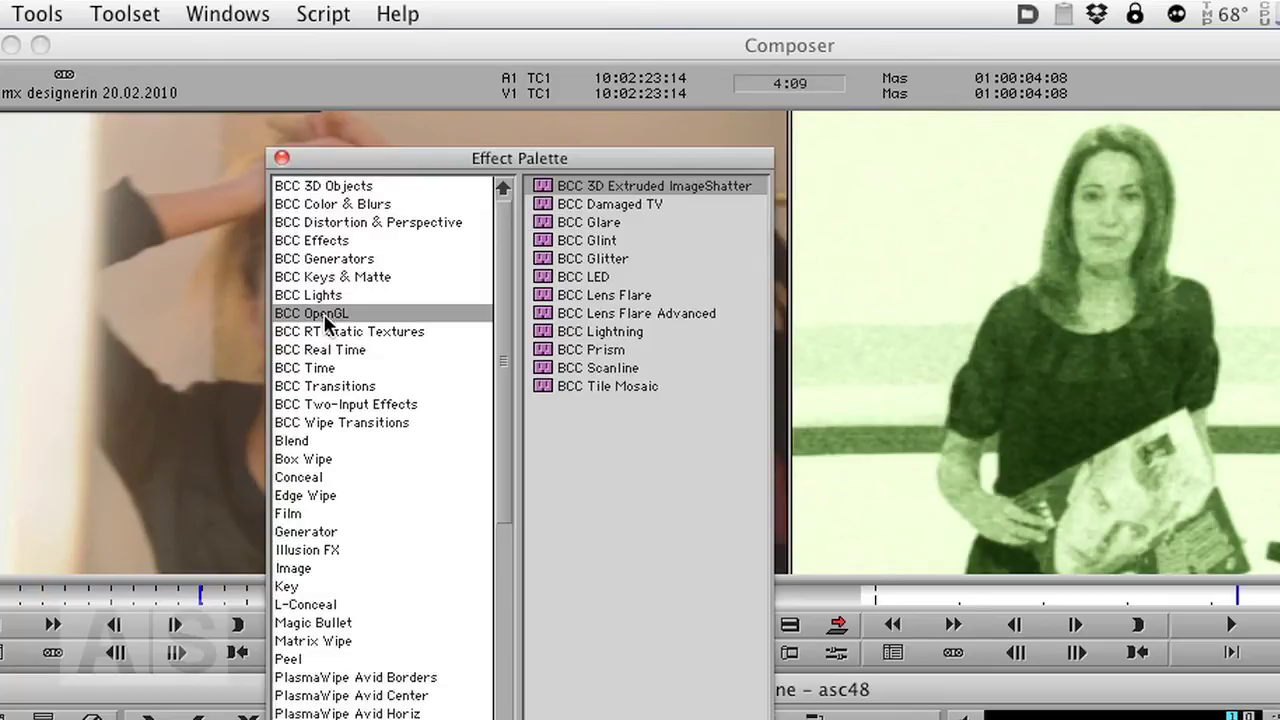
{"action": "left_click", "coordinate": [543, 206]}
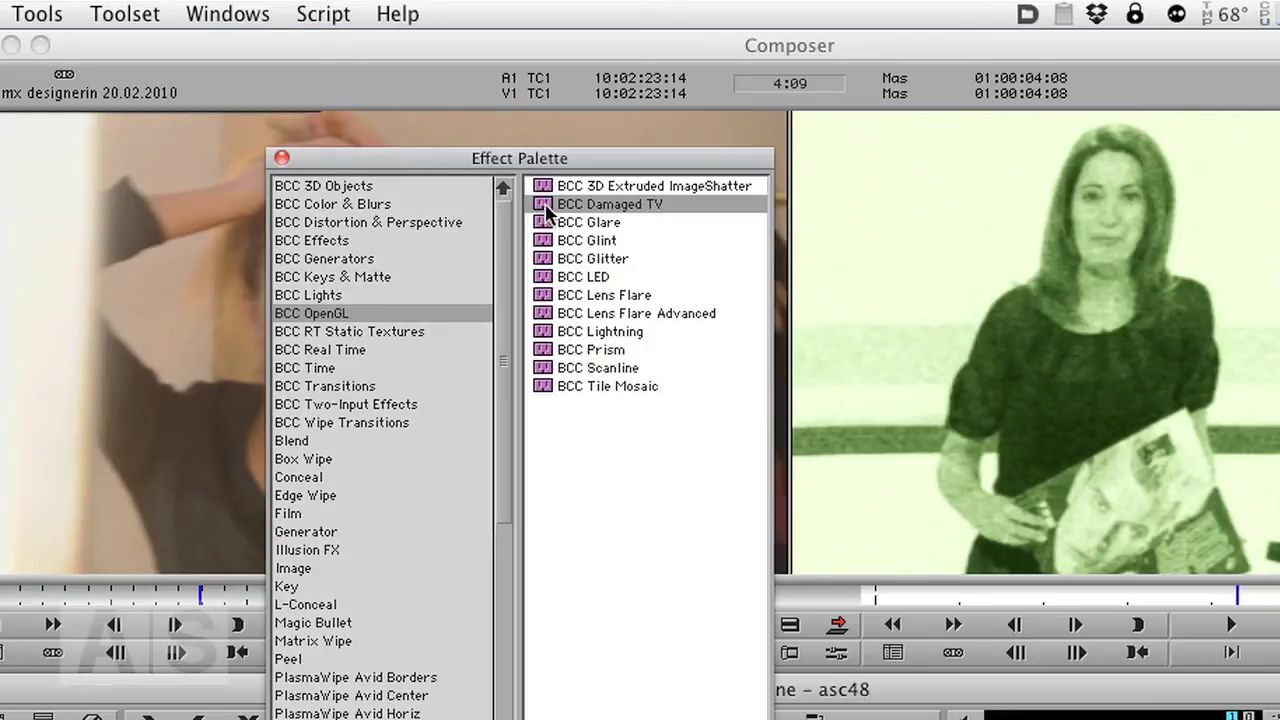
{"action": "left_click_drag", "start_coordinate": [562, 220], "coordinate": [832, 719]}
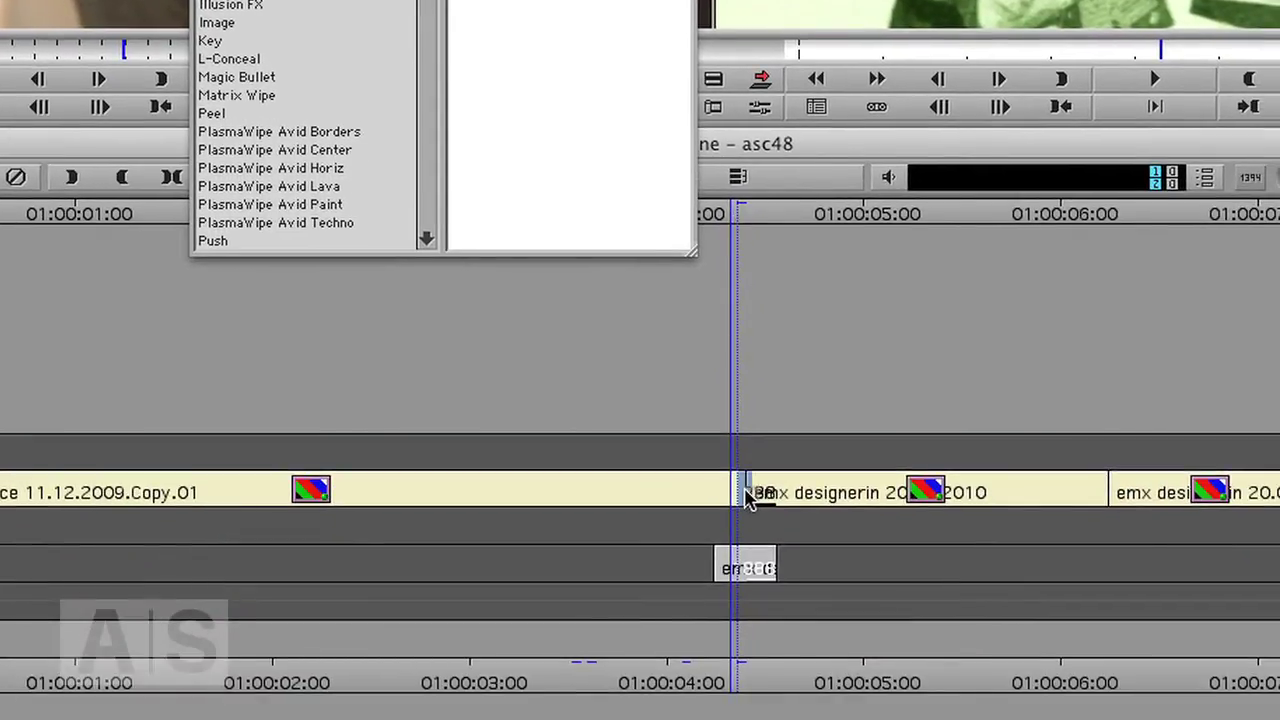
{"action": "left_click_drag", "start_coordinate": [747, 498], "coordinate": [750, 504]}
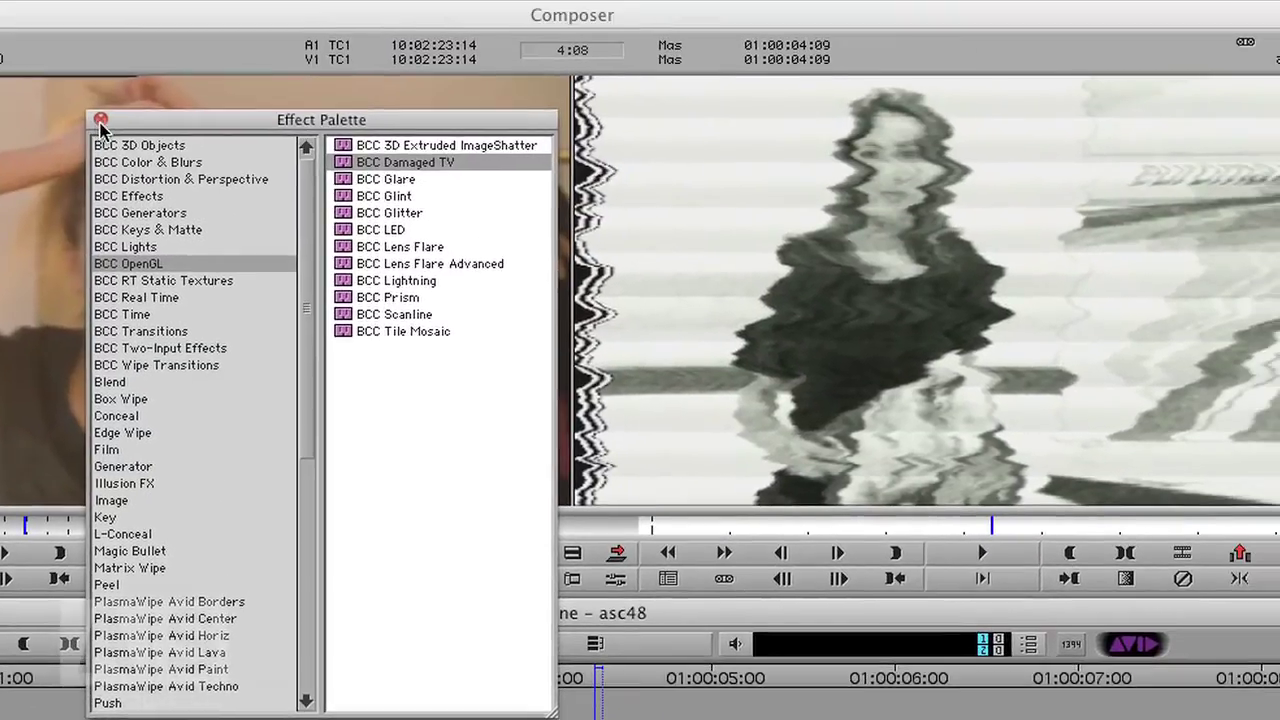
{"action": "left_click", "coordinate": [793, 0]}
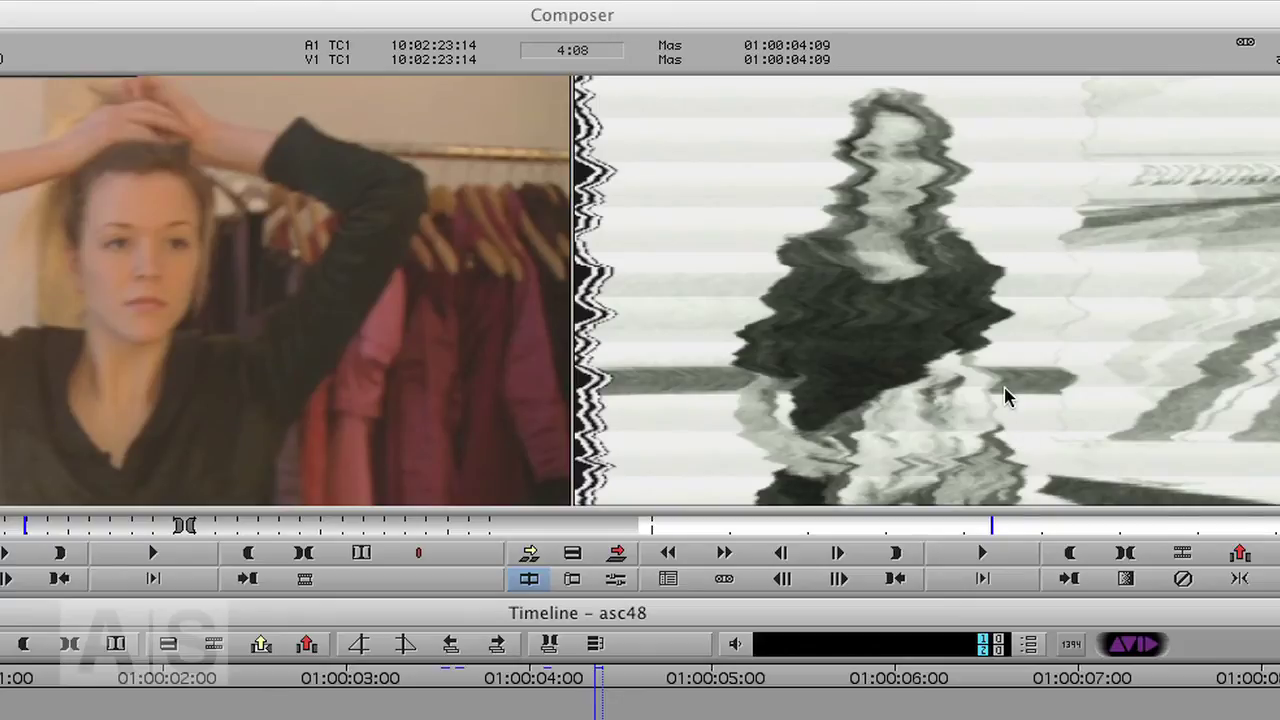
{"action": "key", "text": "ctrl+8"}
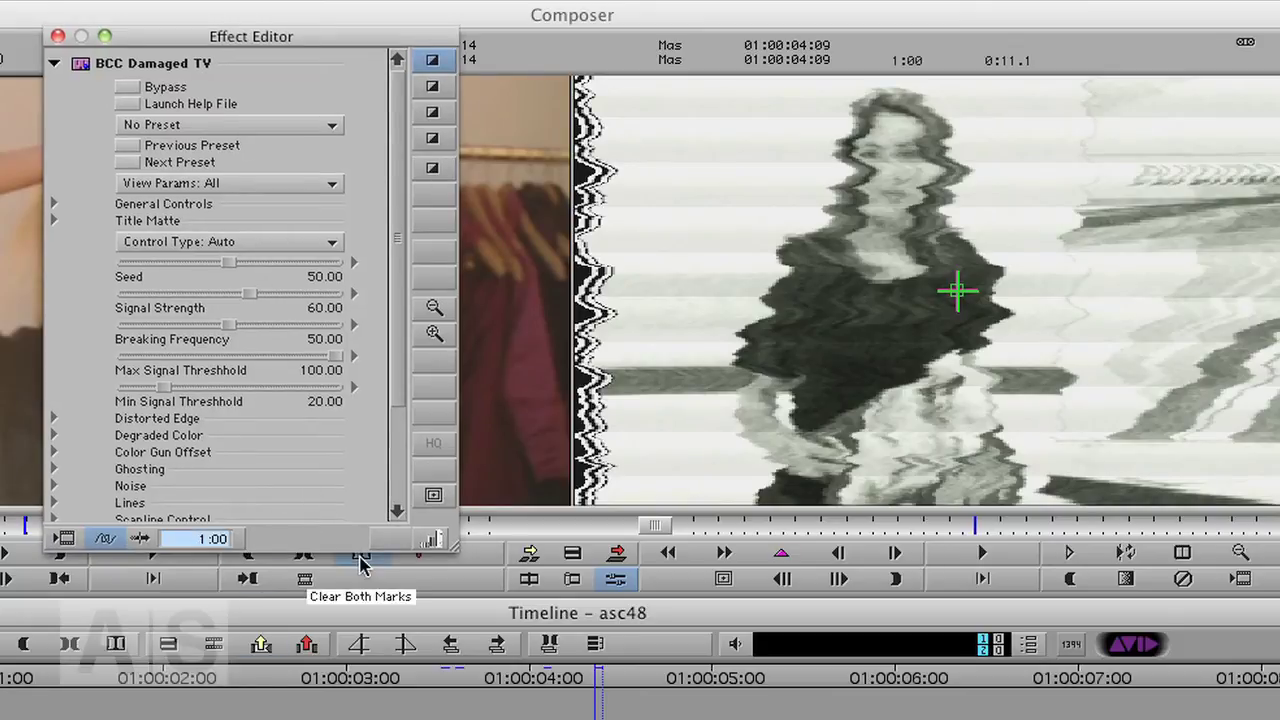
Clear both marks and inspect the Distorted Edge and Degraded Color parameter groups.
{"action": "left_click", "coordinate": [360, 558]}
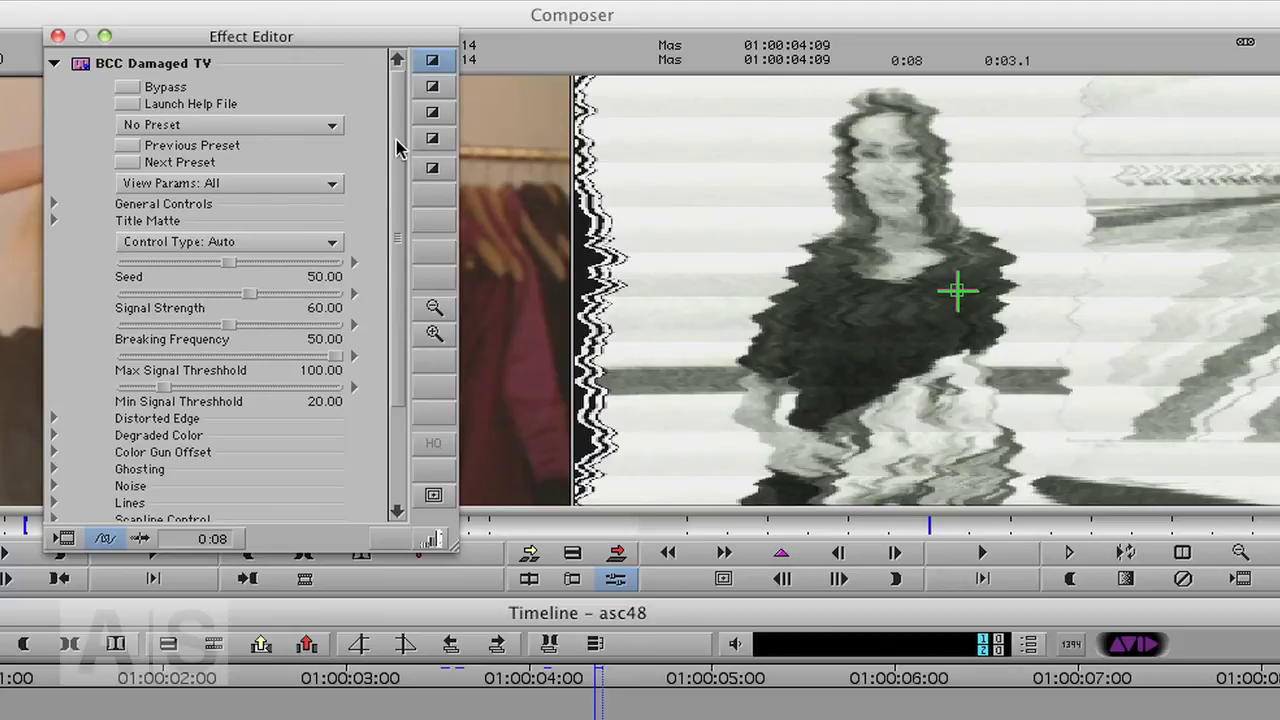
{"action": "left_click_drag", "start_coordinate": [397, 150], "coordinate": [397, 257]}
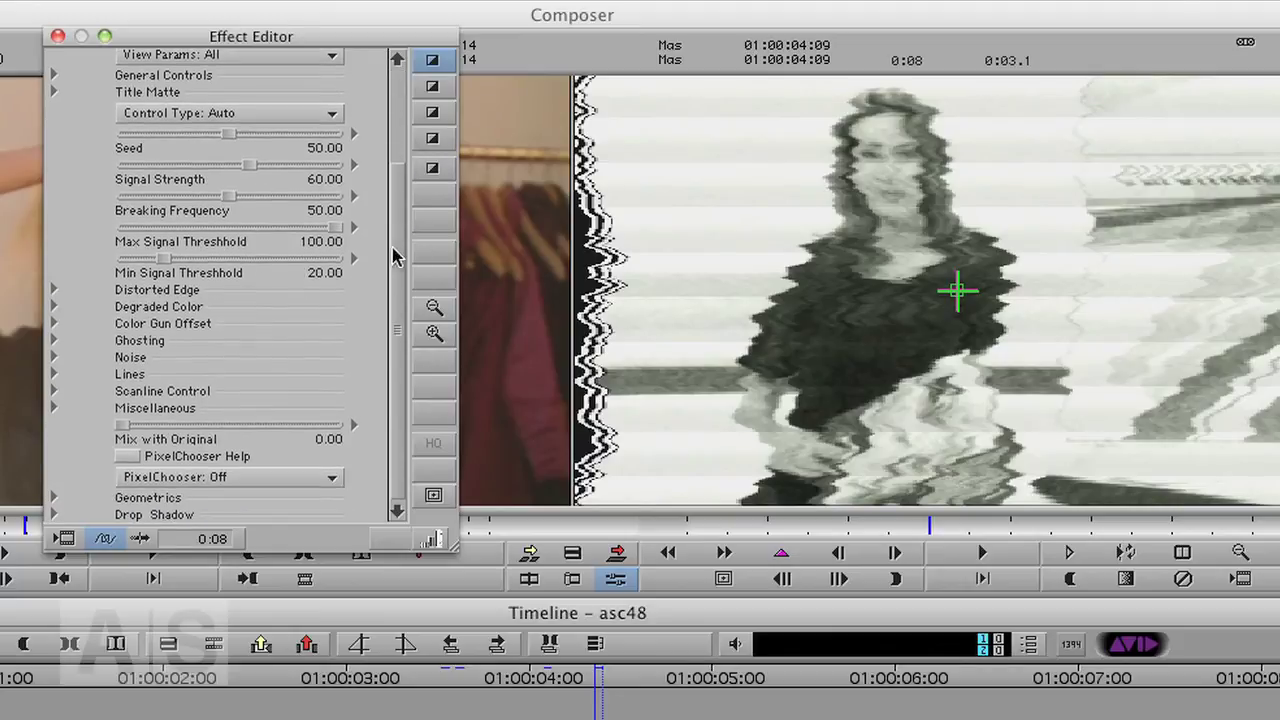
{"action": "left_click", "coordinate": [54, 291]}
{"action": "left_click", "coordinate": [53, 291]}
{"action": "left_click", "coordinate": [54, 306]}
{"action": "left_click", "coordinate": [54, 307]}
{"action": "left_click_drag", "start_coordinate": [398, 300], "coordinate": [406, 186]}
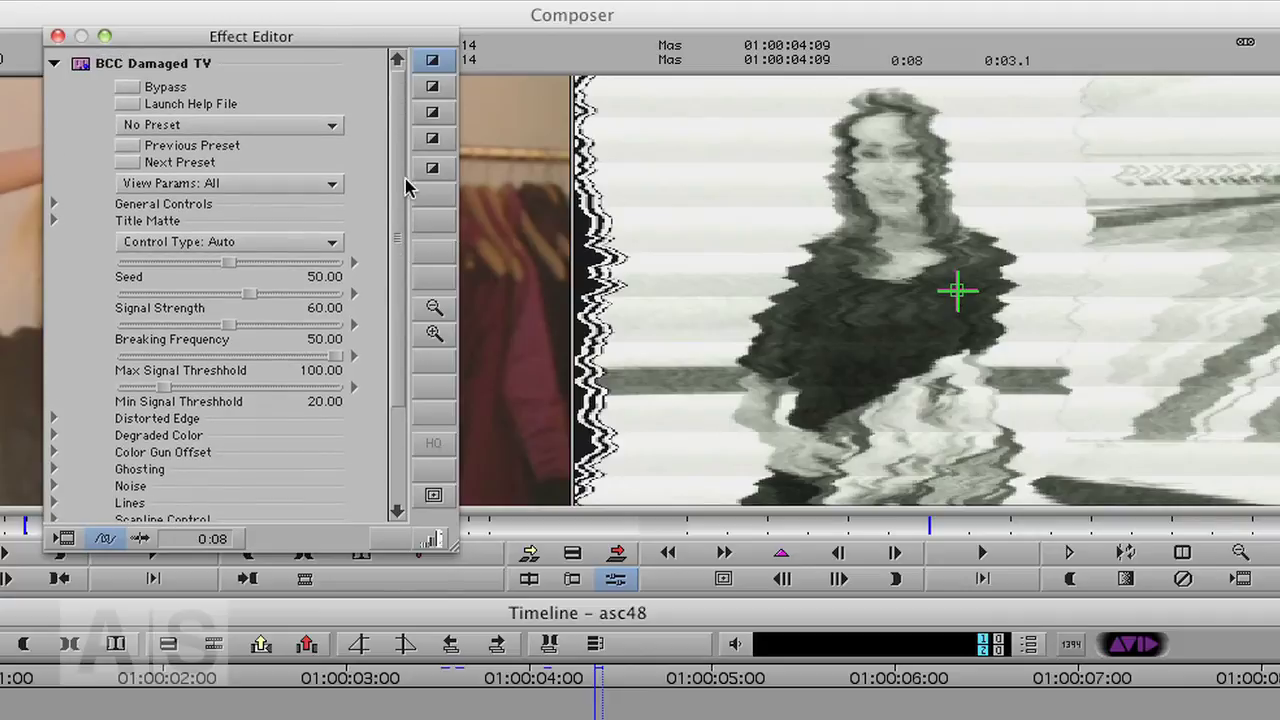
Try the LotsOfNoise and SlowNoisyRoll presets, then settle on VerticalRollDistorted.bcp.
{"action": "left_click", "coordinate": [198, 126]}
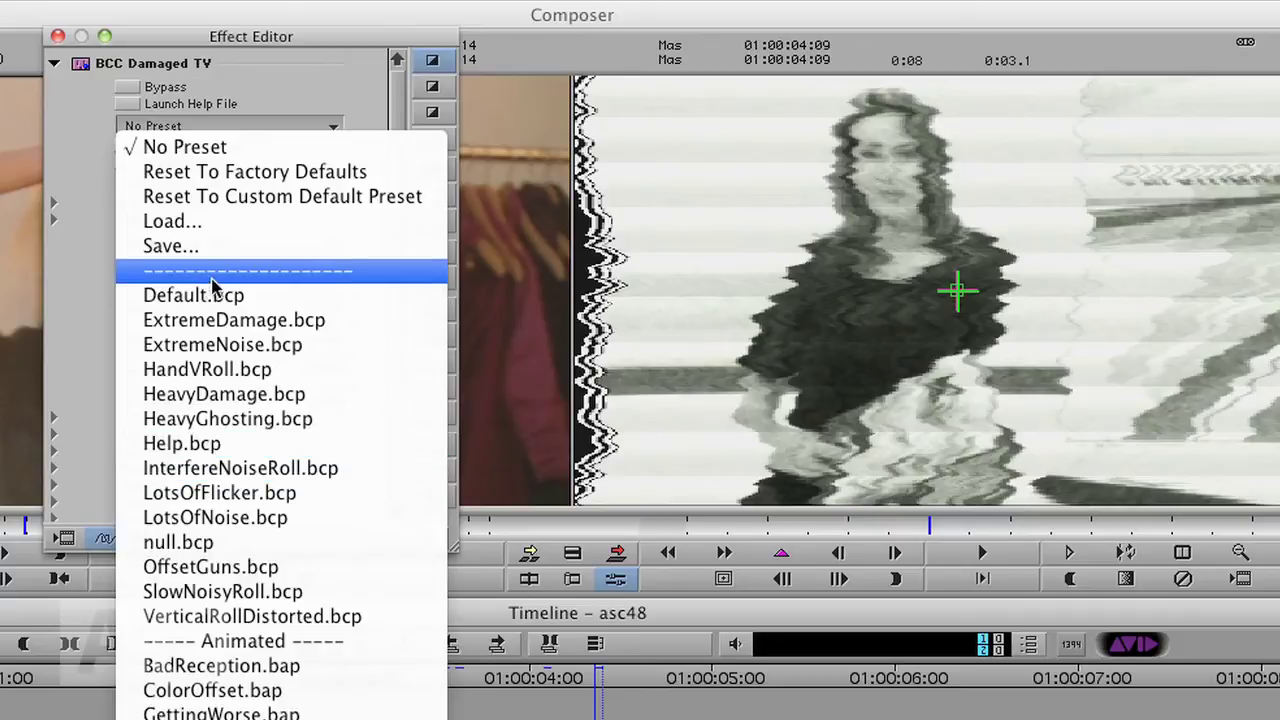
{"action": "left_click", "coordinate": [197, 518]}
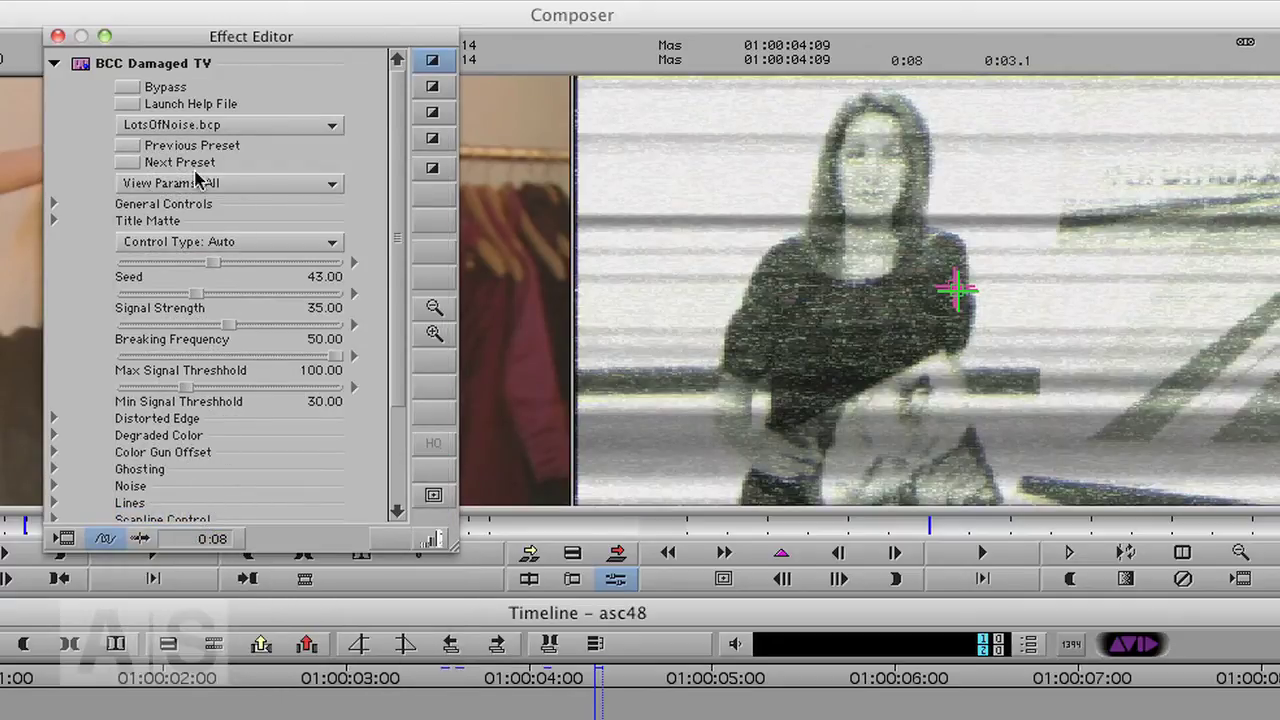
{"action": "left_click", "coordinate": [212, 124]}
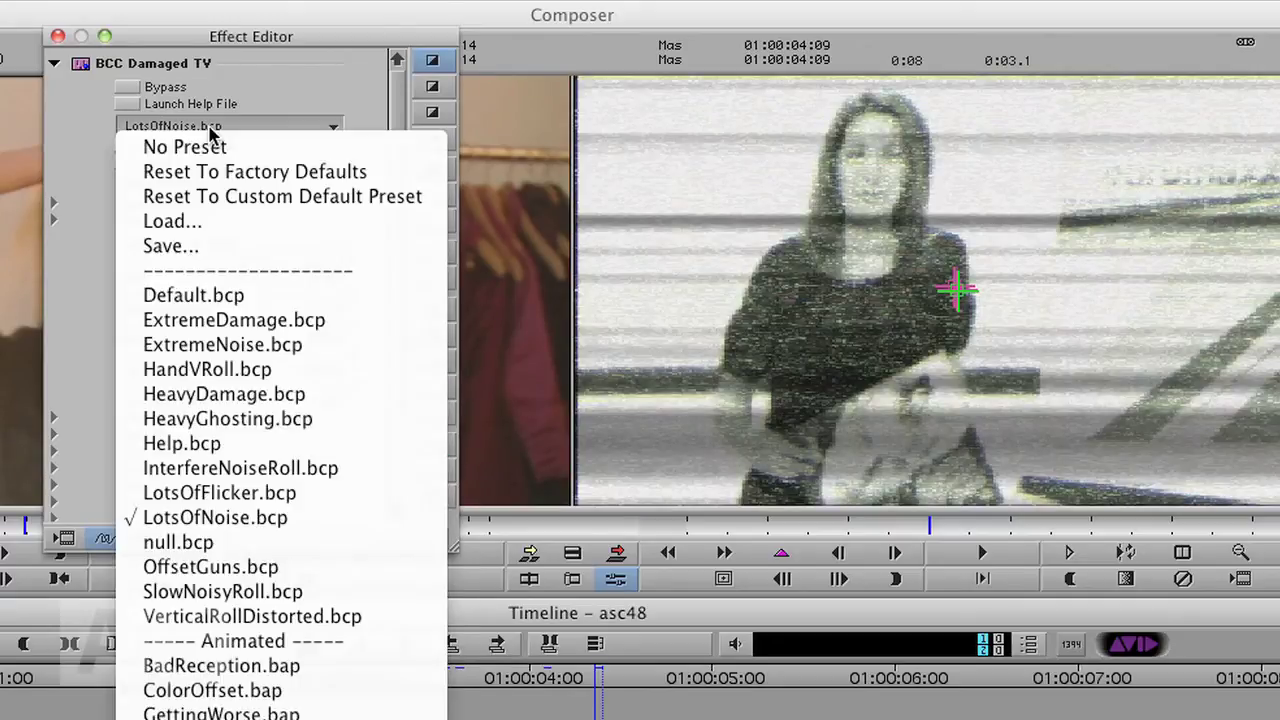
{"action": "left_click", "coordinate": [225, 592]}
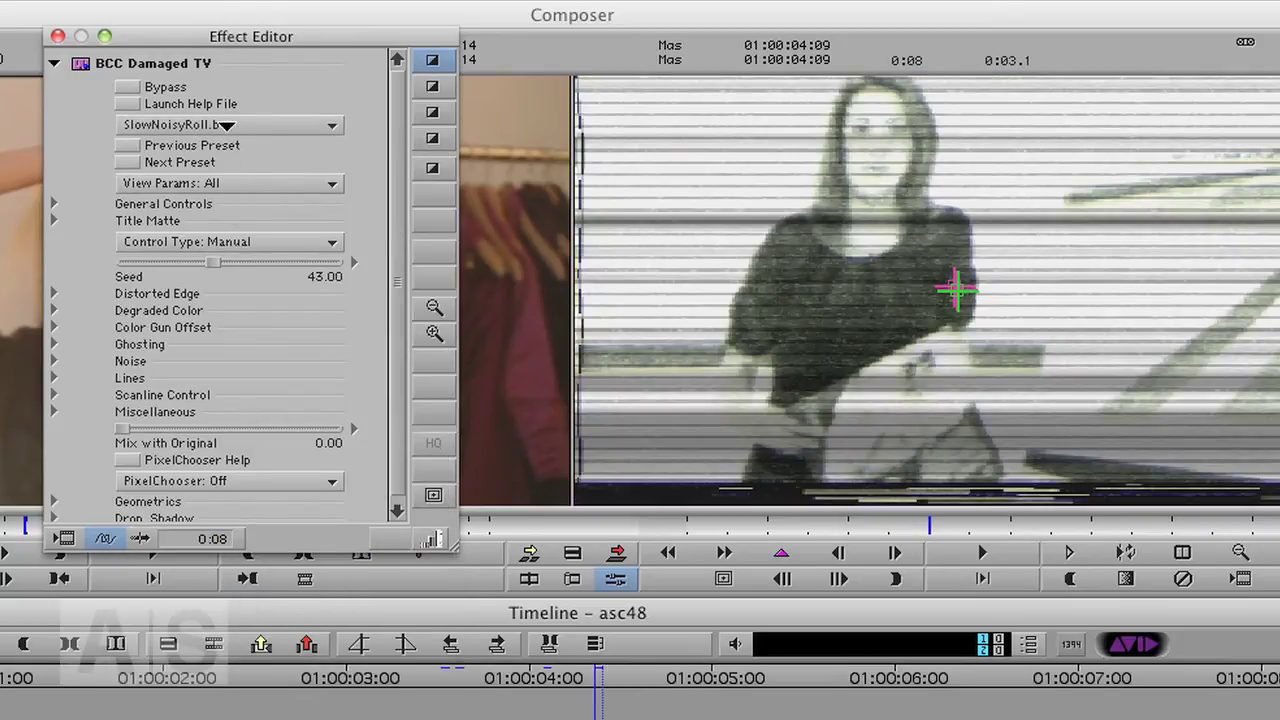
{"action": "left_click", "coordinate": [230, 126]}
{"action": "left_click", "coordinate": [230, 617]}
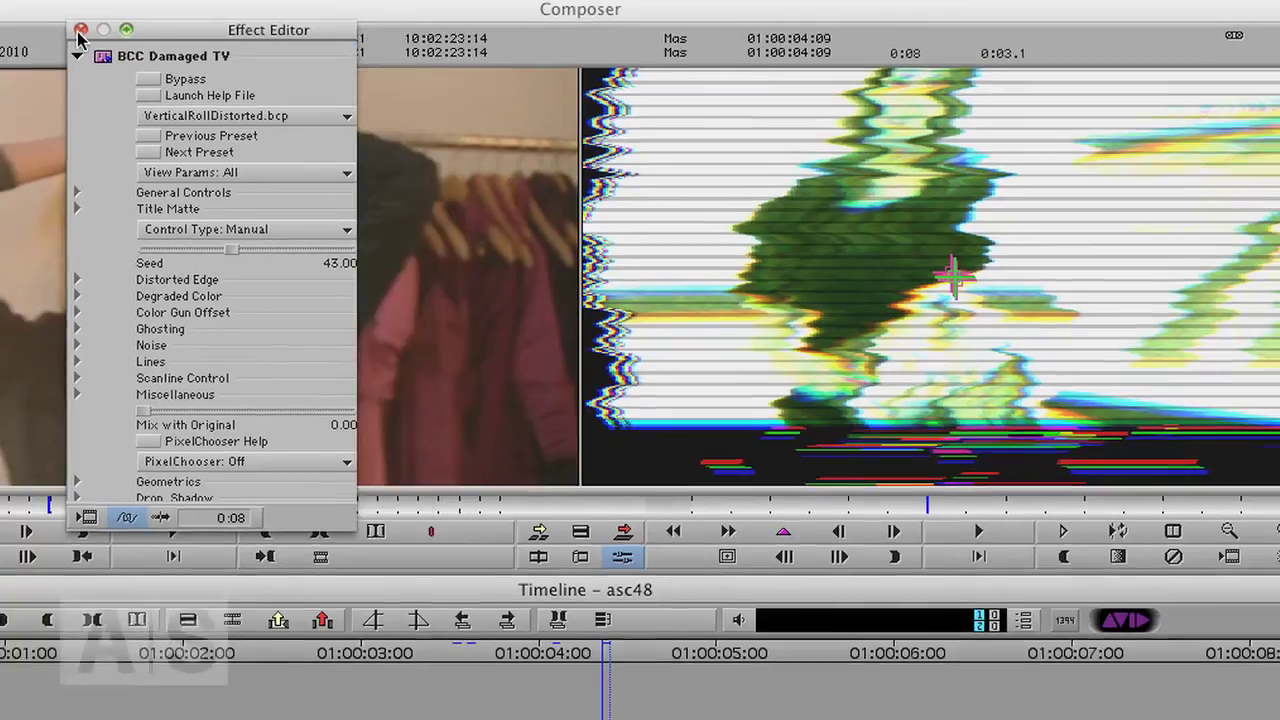
Close the Damaged TV parameters, then play and scrub through the glitch transition.
{"action": "left_click", "coordinate": [57, 37]}
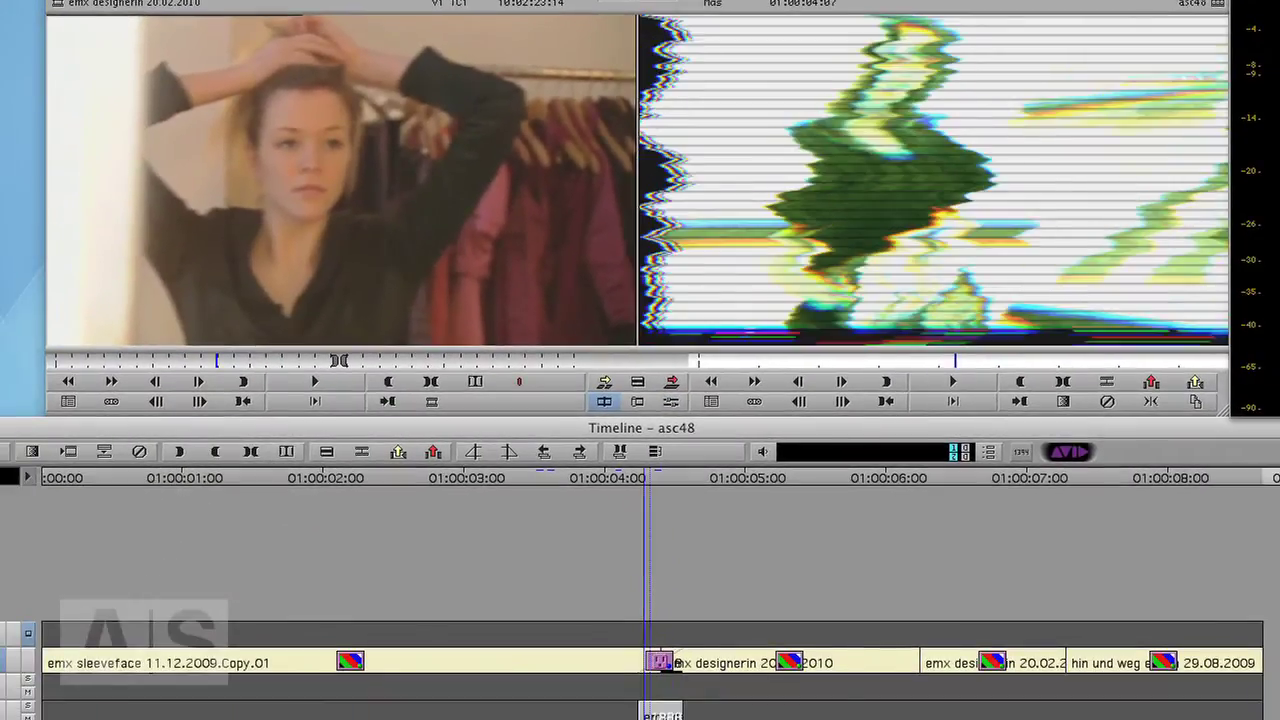
{"action": "key", "text": "space"}
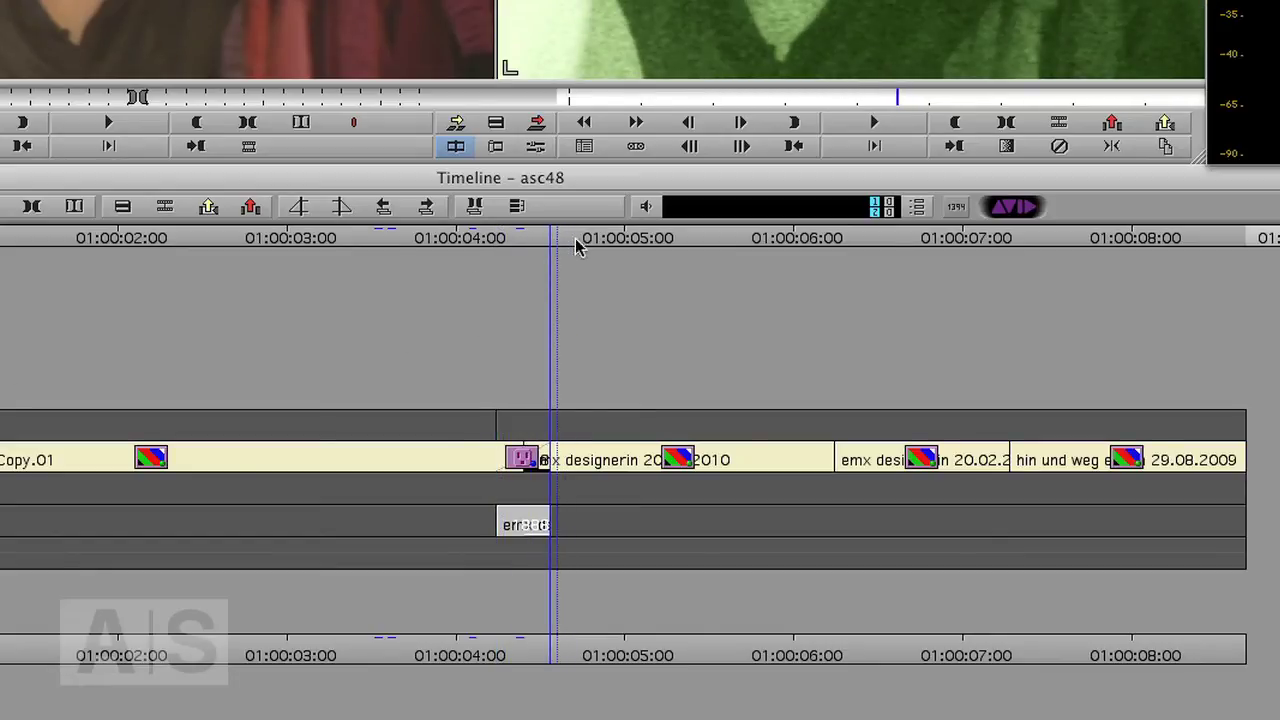
{"action": "mouse_move", "coordinate": [553, 245]}
{"action": "left_mouse_down"}
{"action": "mouse_move", "coordinate": [514, 246]}
{"action": "mouse_move", "coordinate": [528, 250]}
{"action": "left_mouse_up"}
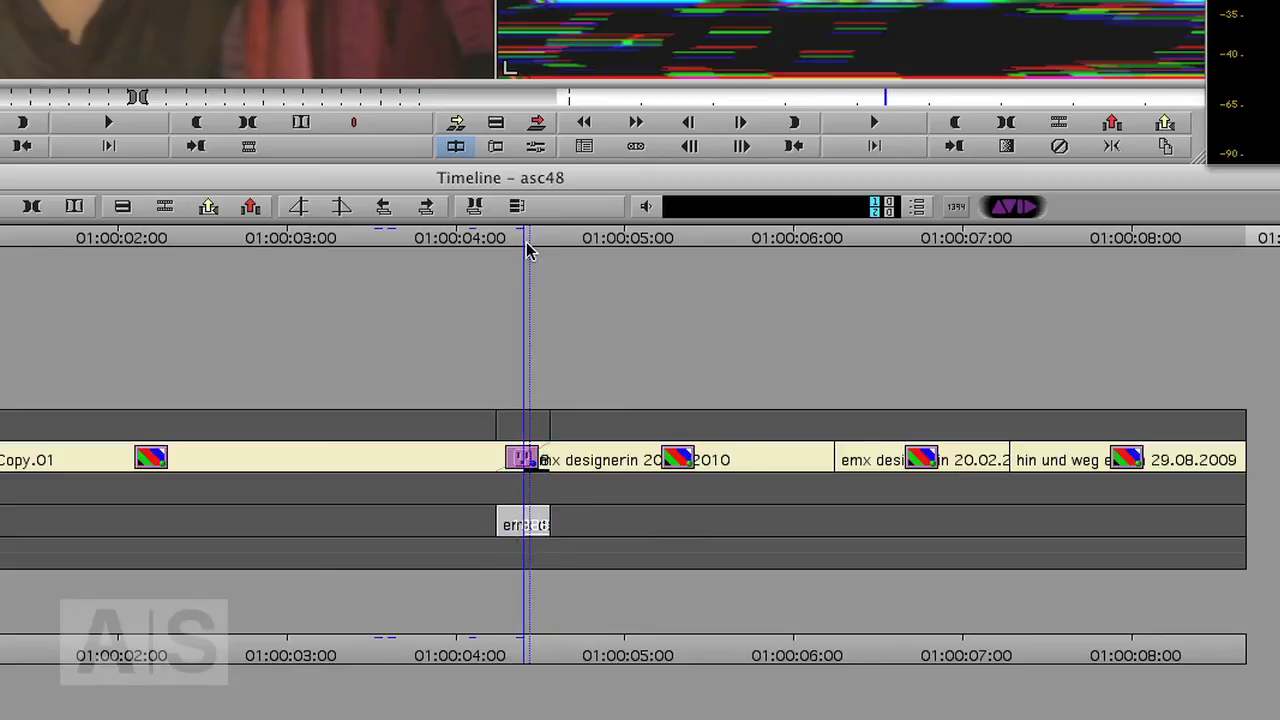
Place the Damaged TV effect on the V2 segment above the cut and scrub the glitch frames.
{"action": "key", "text": "super+8"}
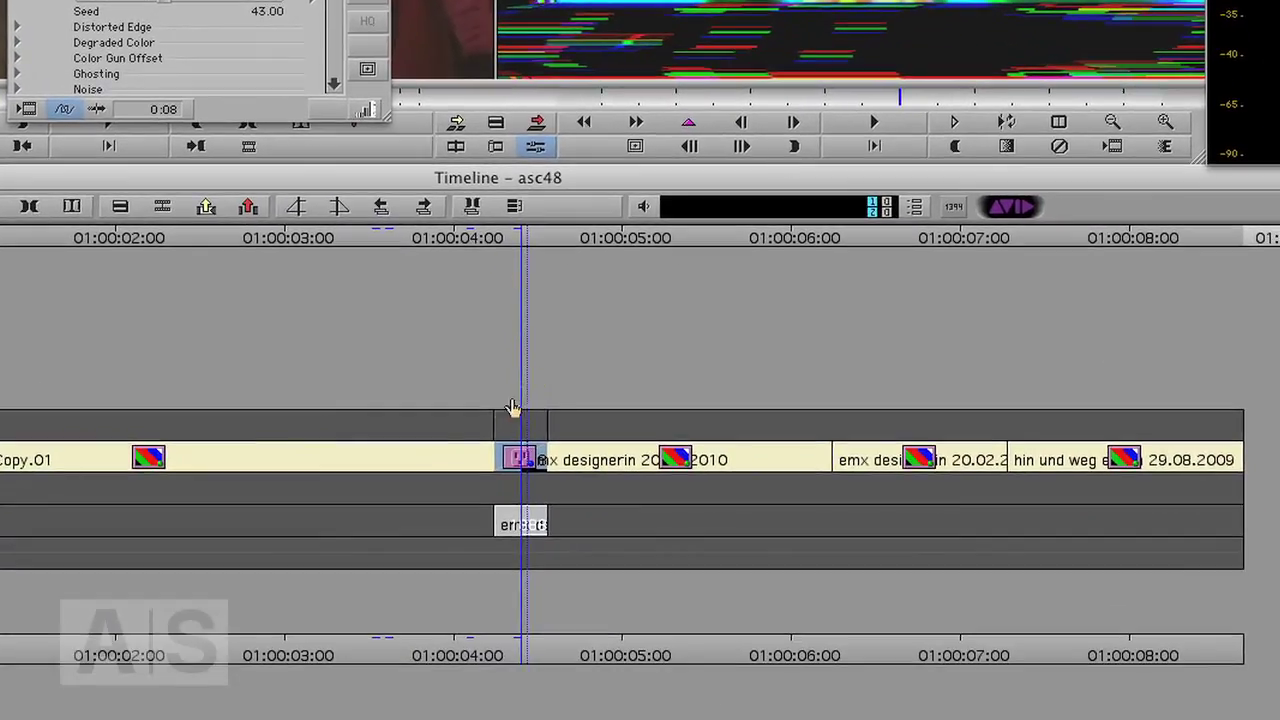
{"action": "left_click", "coordinate": [519, 431]}
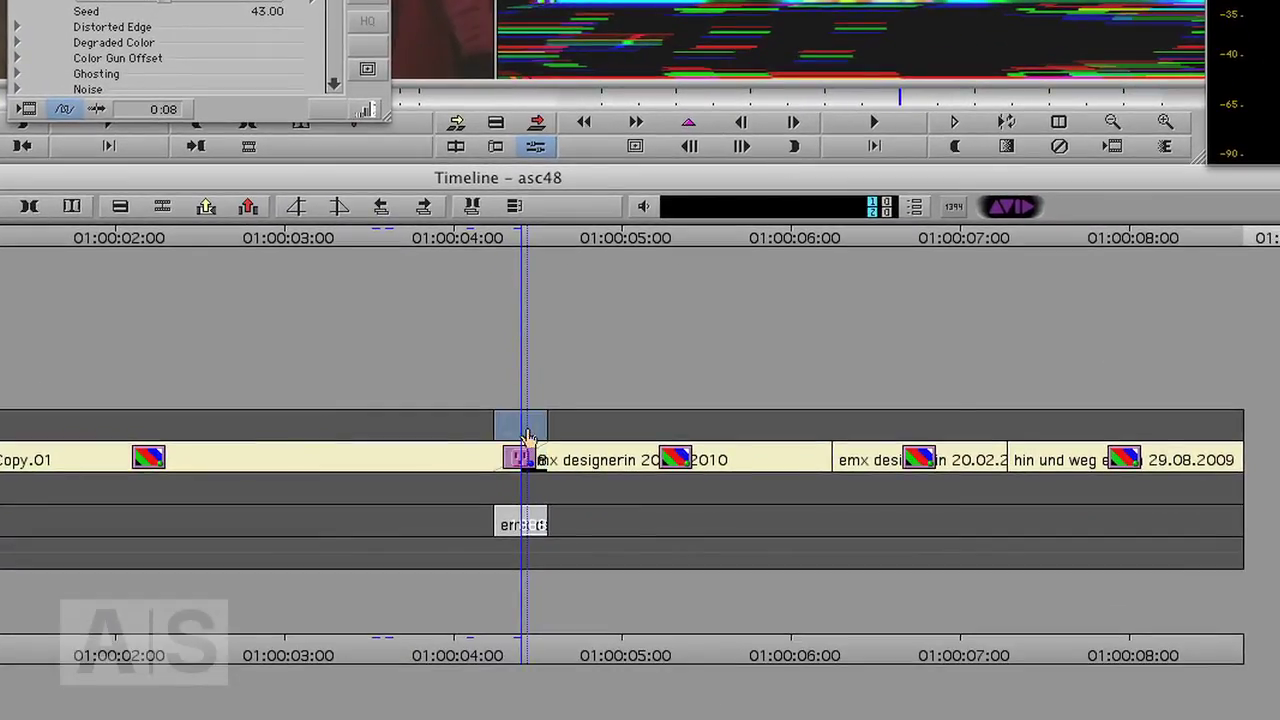
{"action": "left_click", "coordinate": [533, 459]}
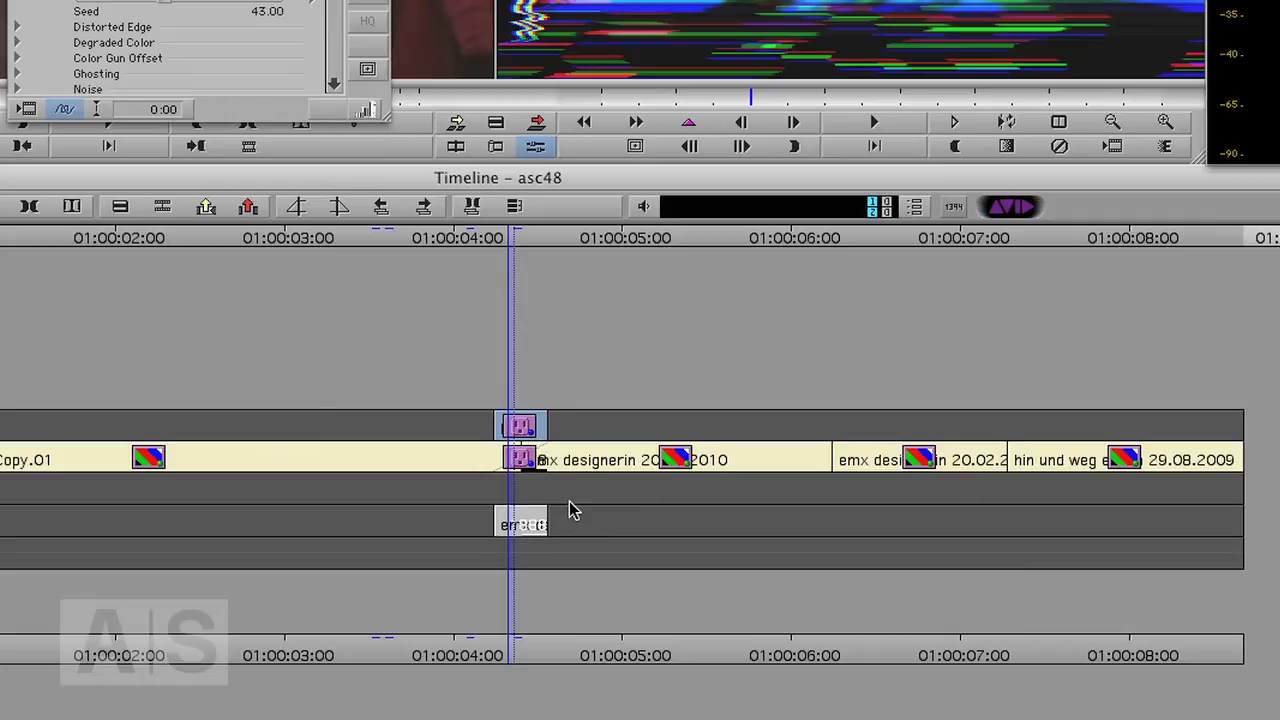
{"action": "left_click", "coordinate": [519, 240]}
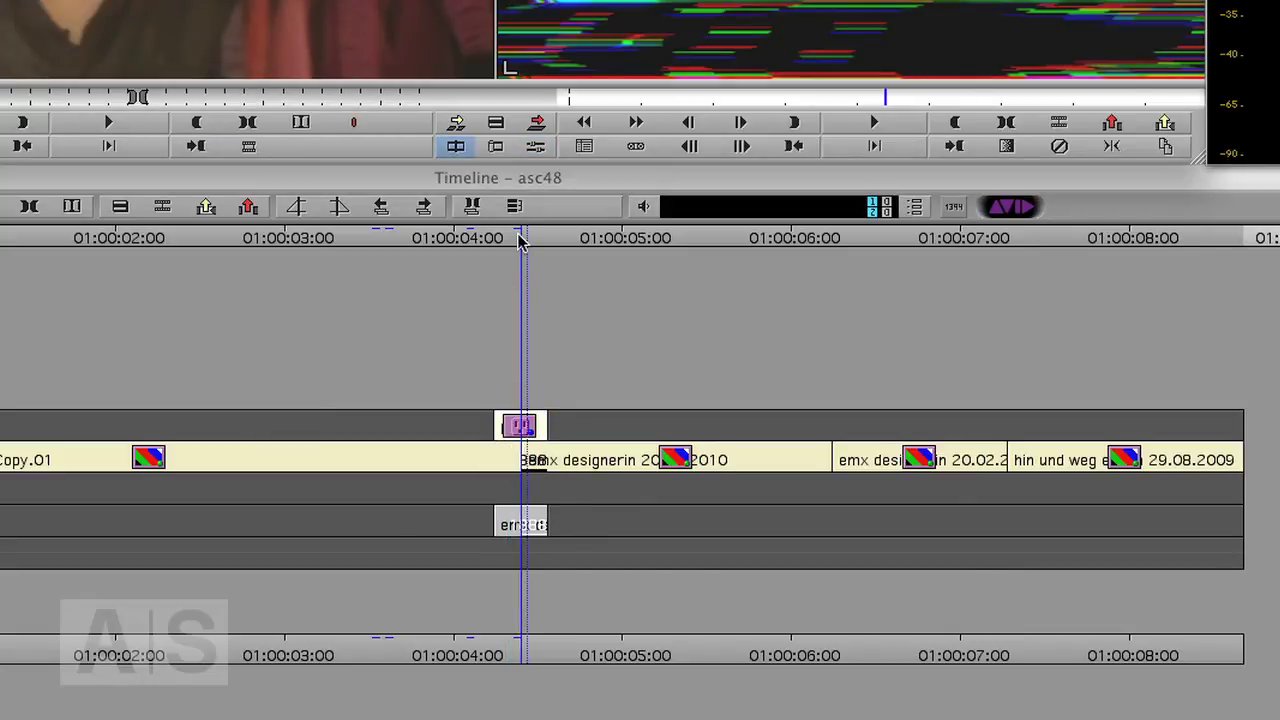
{"action": "mouse_move", "coordinate": [526, 236]}
{"action": "left_mouse_down"}
{"action": "mouse_move", "coordinate": [492, 236]}
{"action": "mouse_move", "coordinate": [511, 249]}
{"action": "left_mouse_up"}
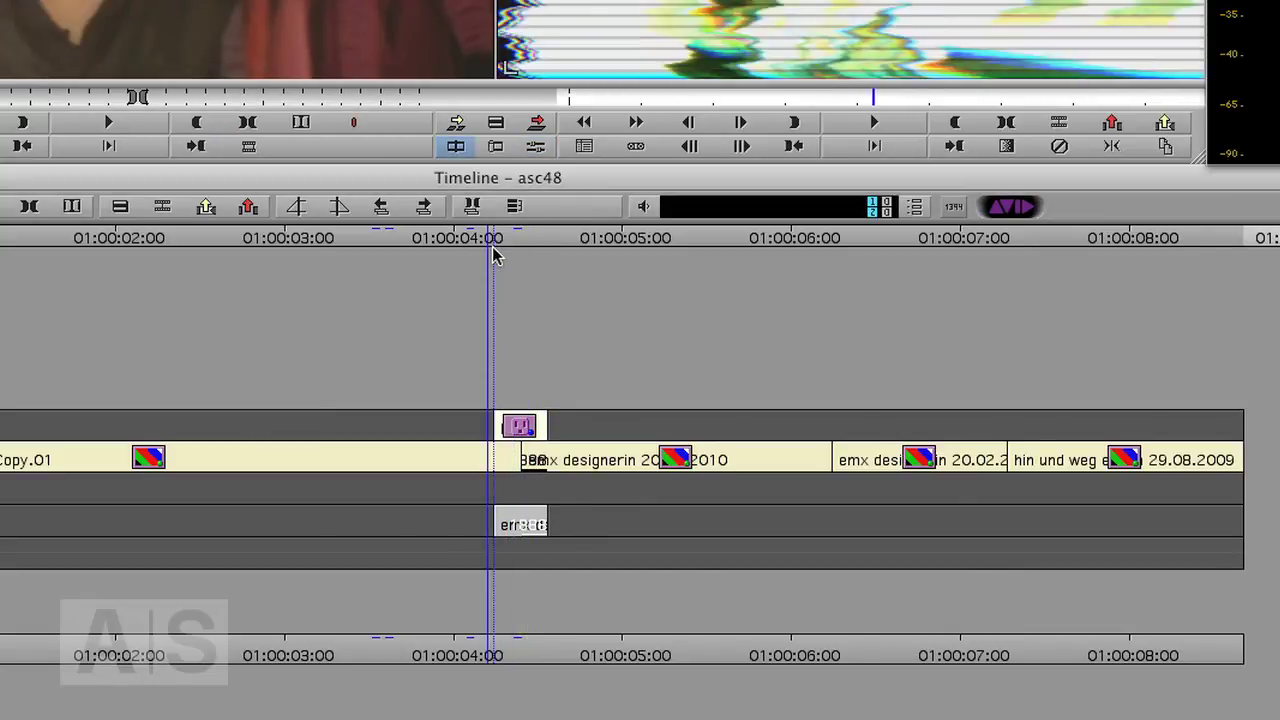
{"action": "left_click_drag", "start_coordinate": [529, 295], "coordinate": [574, 306]}
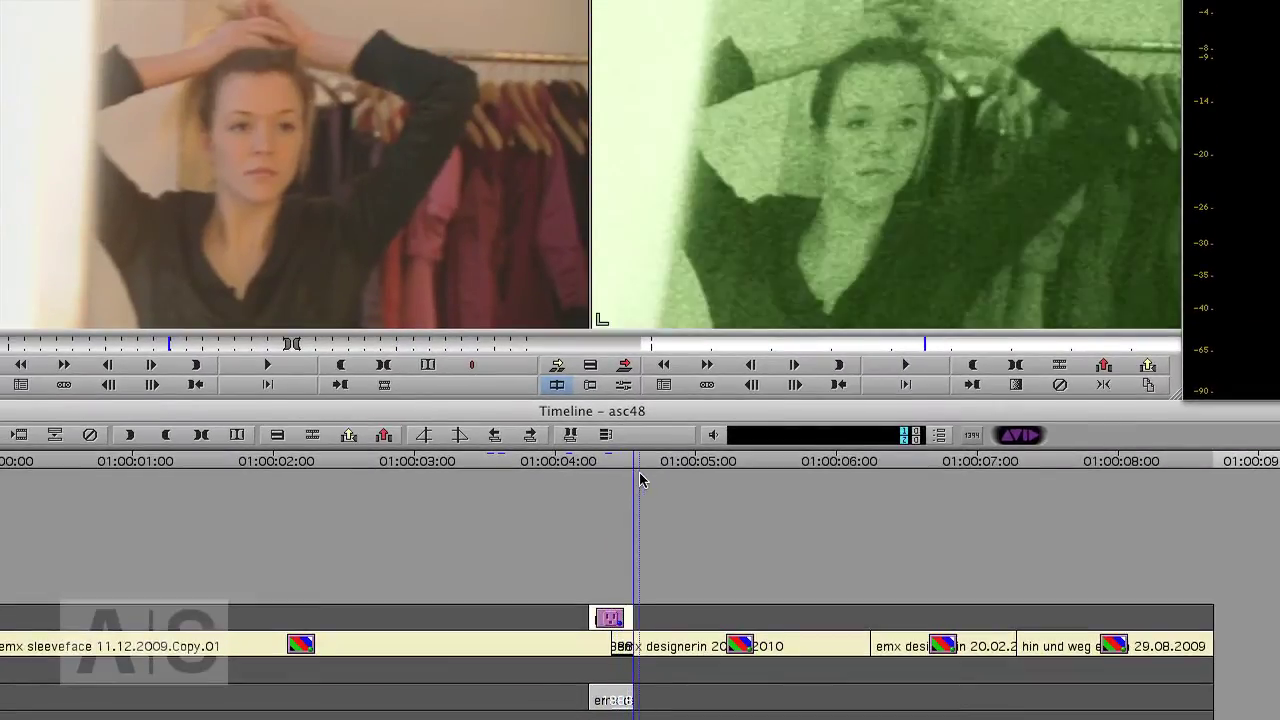
{"action": "left_click_drag", "start_coordinate": [640, 480], "coordinate": [603, 472]}
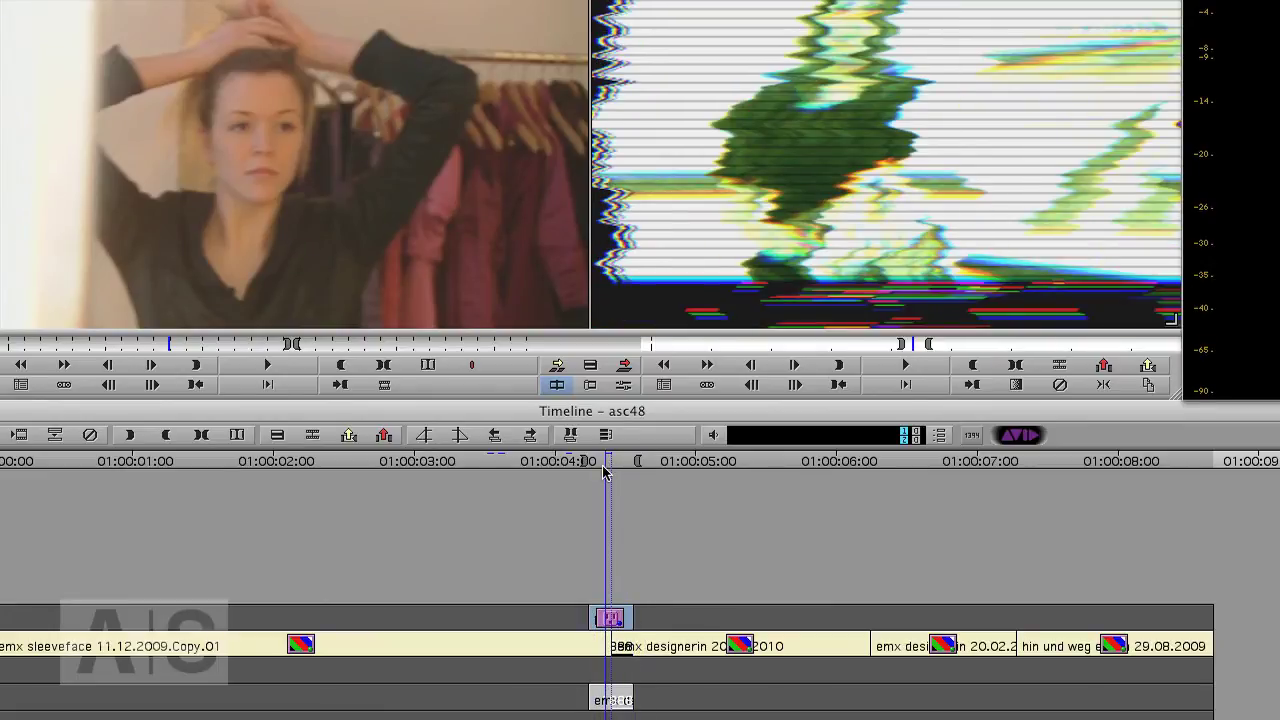
Mark In and Out points around the three V2 Damaged TV effects.
{"action": "key", "text": "i"}
{"action": "left_click_drag", "start_coordinate": [895, 476], "coordinate": [1041, 474]}
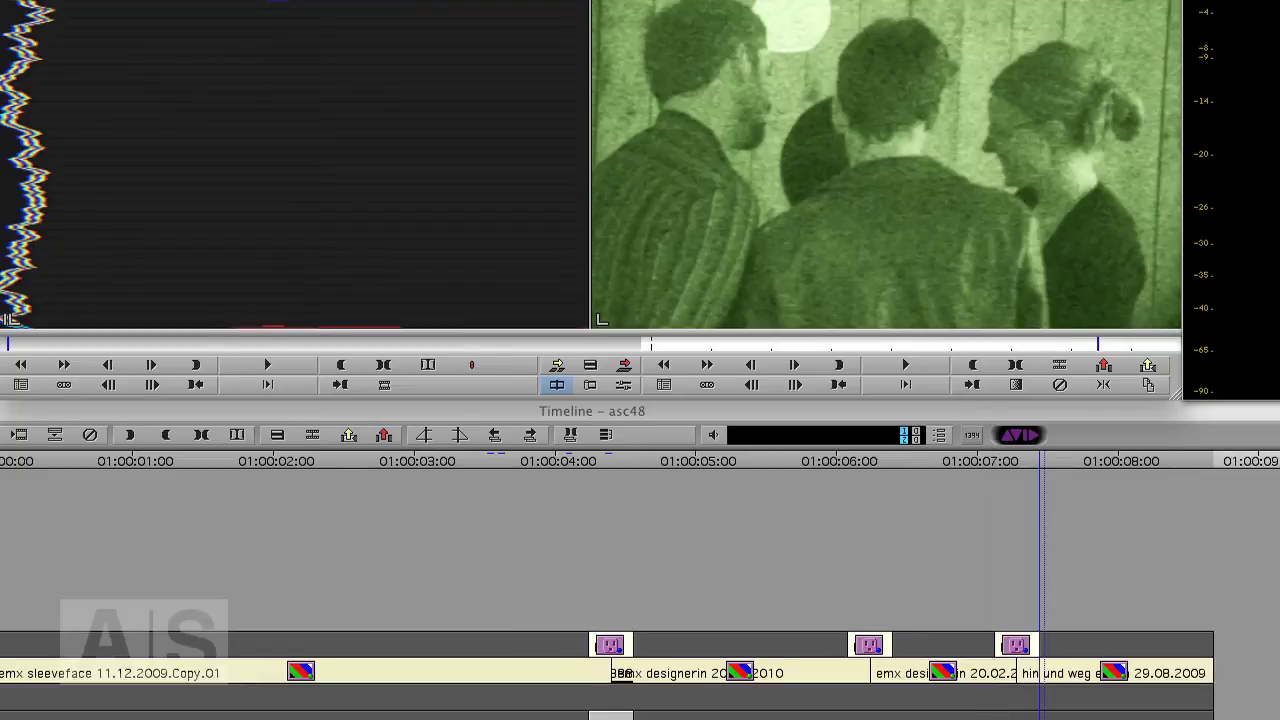
{"action": "left_click", "coordinate": [575, 472]}
{"action": "key", "text": "i"}
{"action": "left_click", "coordinate": [1115, 474]}
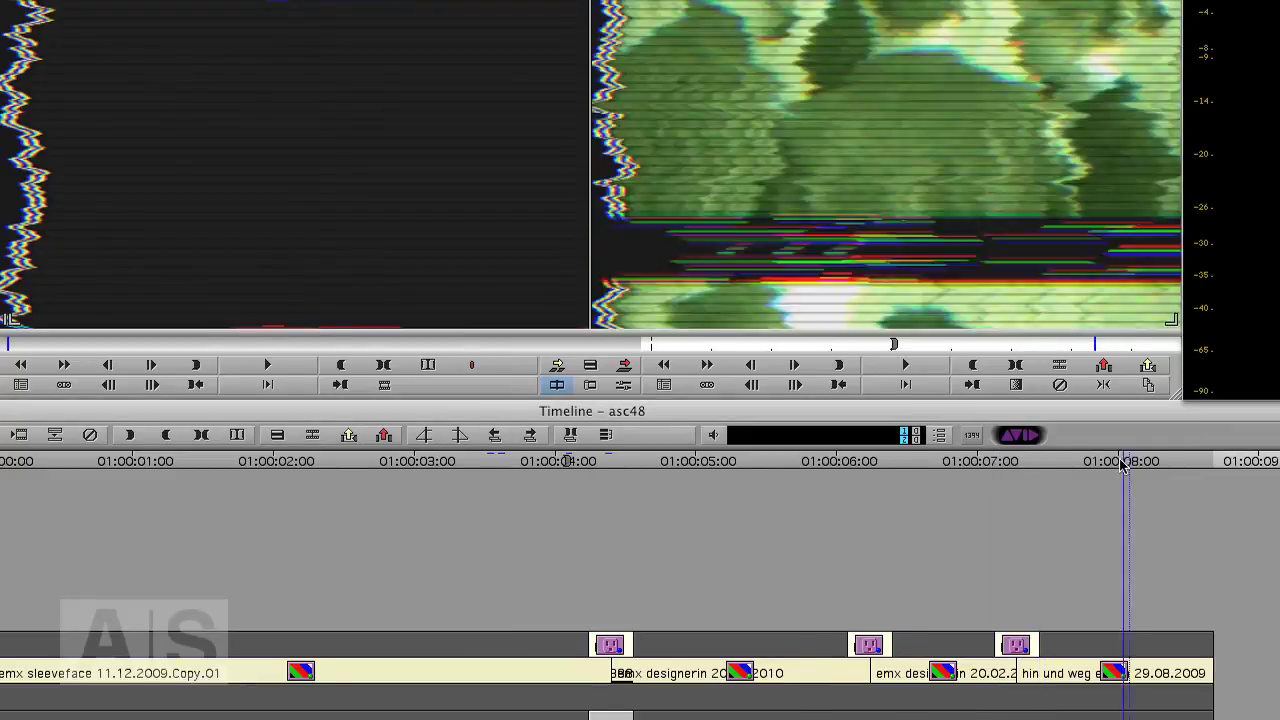
{"action": "key", "text": "o"}
Render the three effects in the marked range and play back the result.
{"action": "left_click", "coordinate": [870, 462]}
{"action": "key", "text": "ctrl+r"}
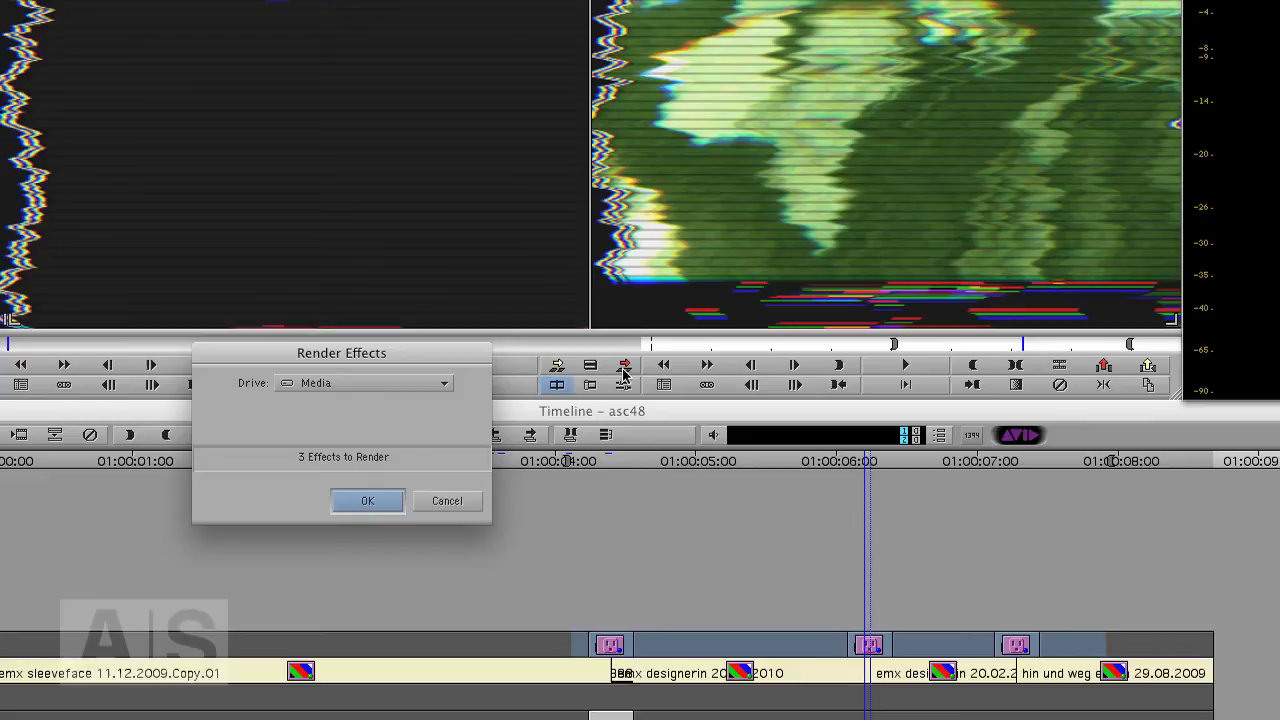
{"action": "left_click", "coordinate": [358, 503]}
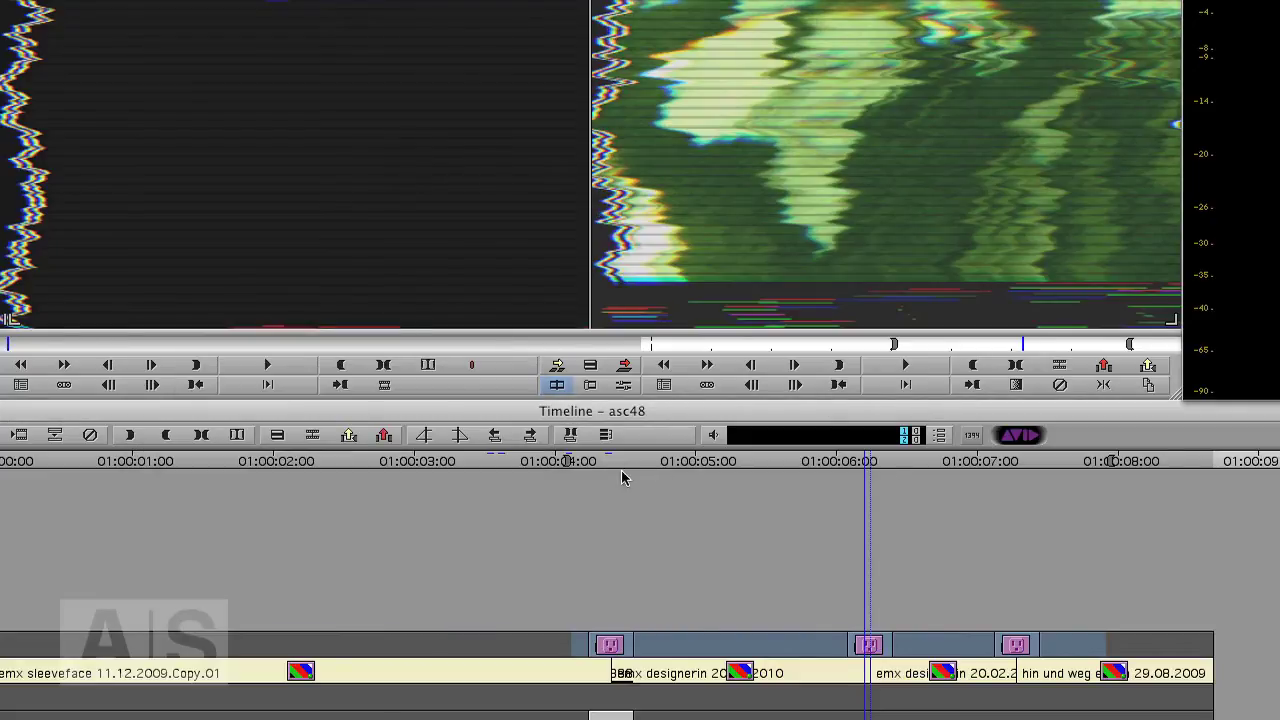
{"action": "left_click_drag", "start_coordinate": [621, 478], "coordinate": [431, 545]}
{"action": "key", "text": "space"}
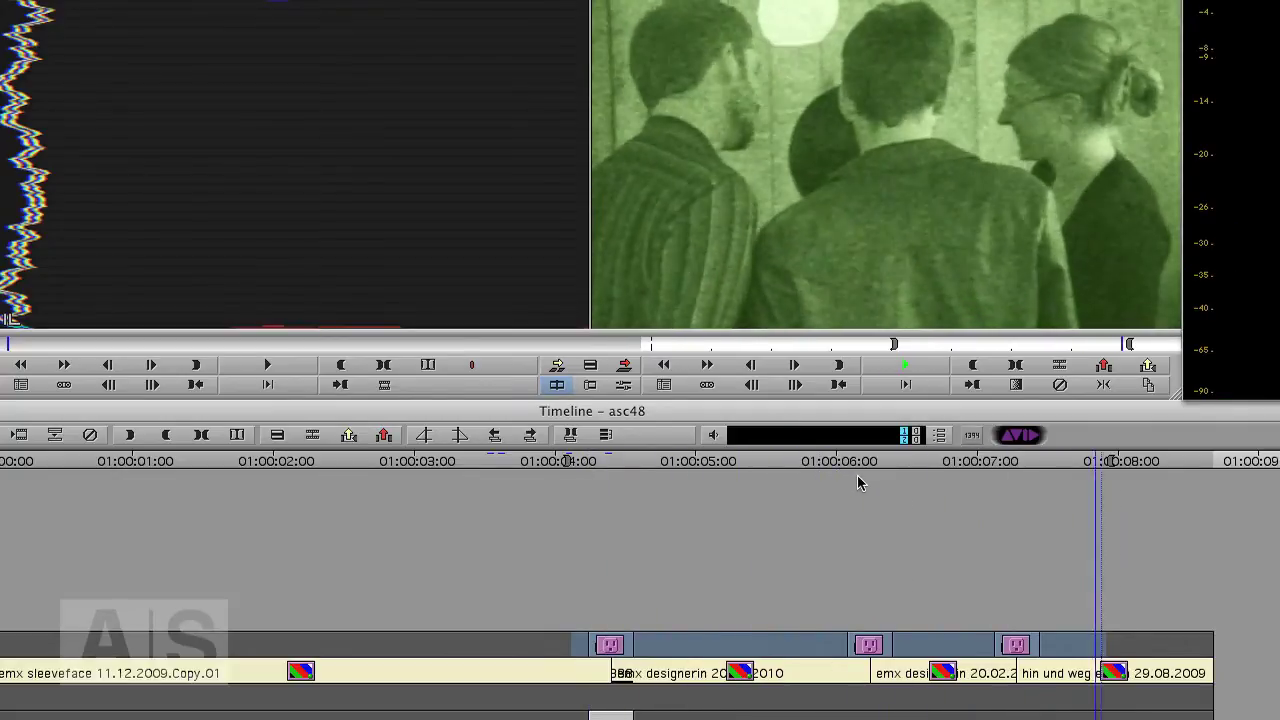
{"action": "left_click_drag", "start_coordinate": [670, 476], "coordinate": [594, 501]}
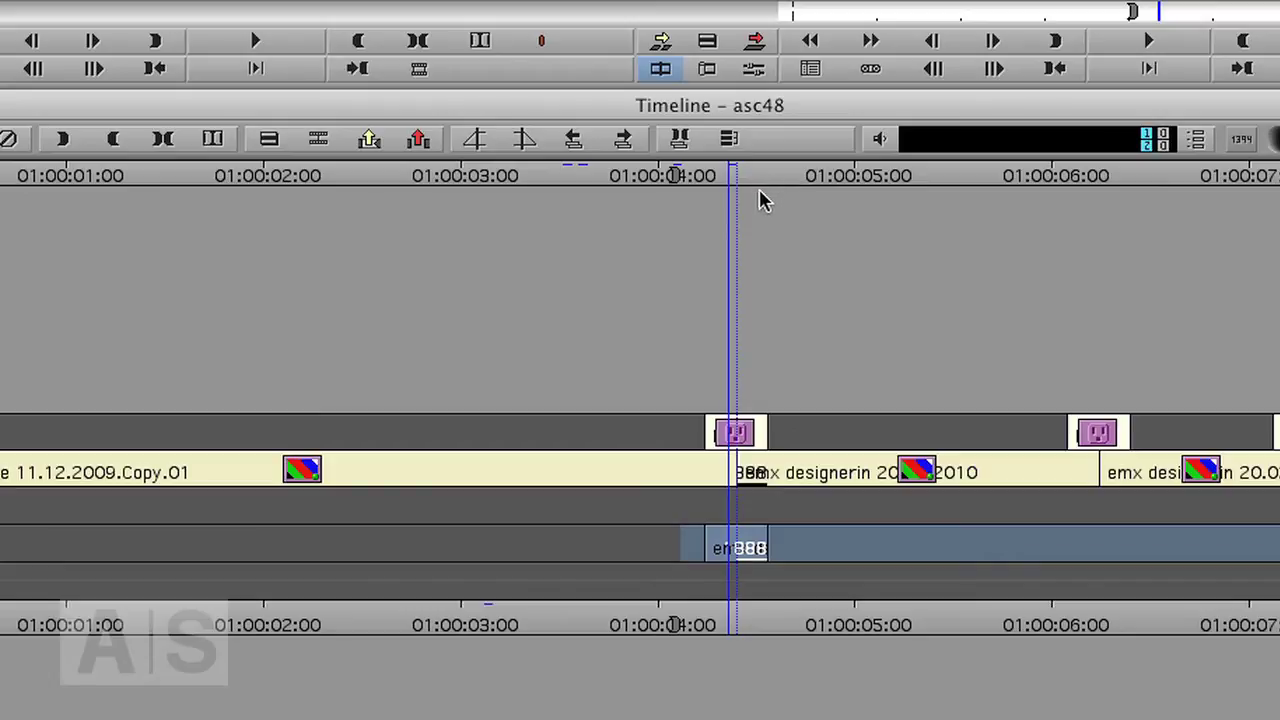
{"action": "left_click_drag", "start_coordinate": [759, 189], "coordinate": [714, 180]}
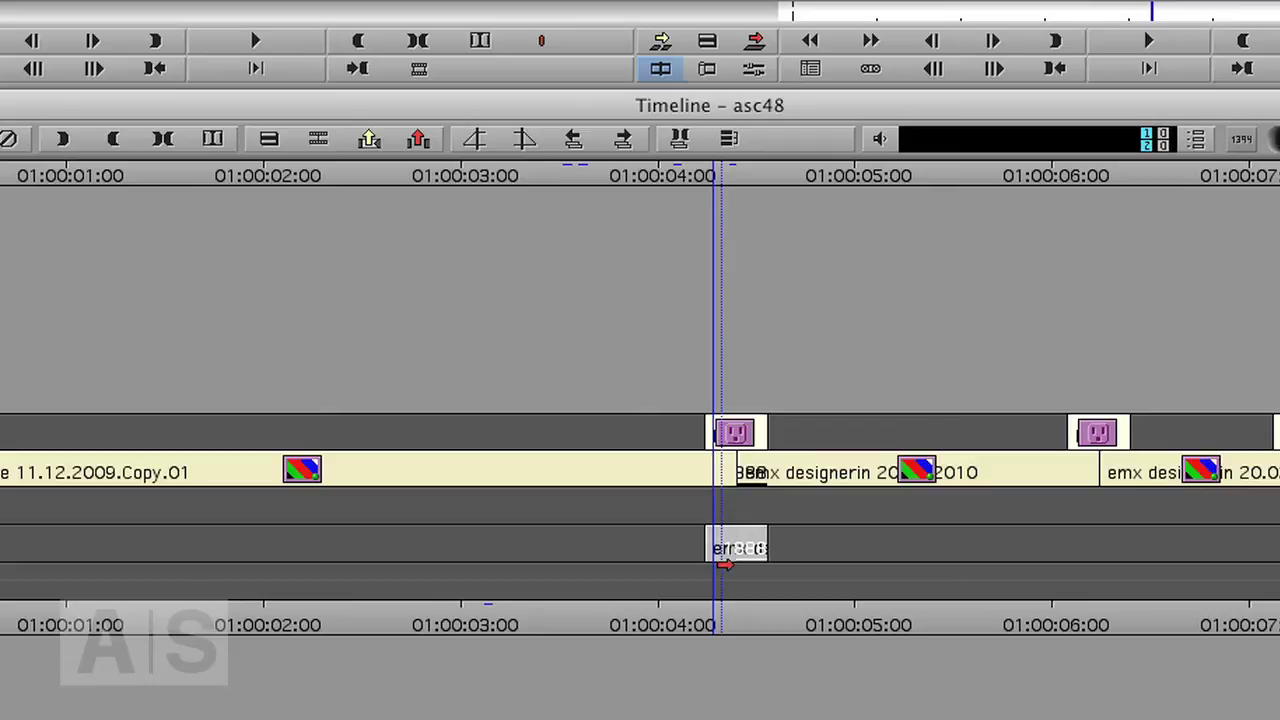
{"action": "left_click_drag", "start_coordinate": [742, 178], "coordinate": [711, 202]}
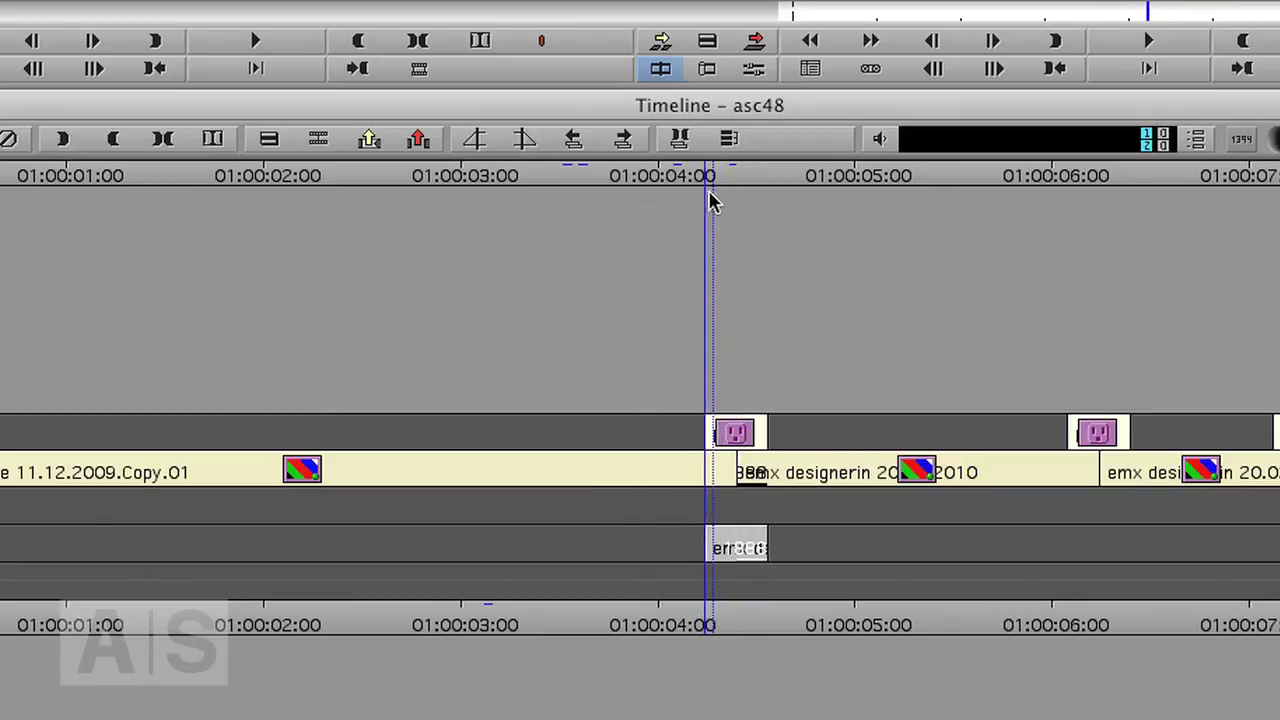
{"action": "key", "text": "space"}
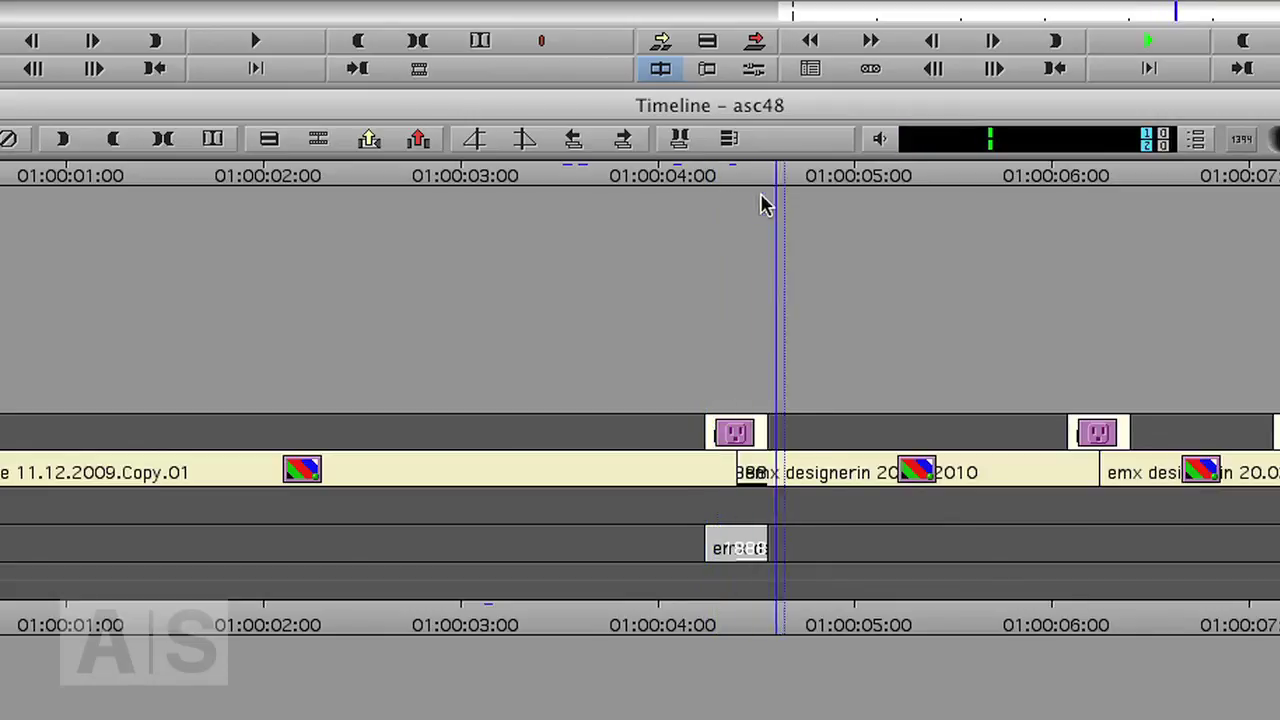
{"action": "left_click_drag", "start_coordinate": [780, 177], "coordinate": [726, 196]}
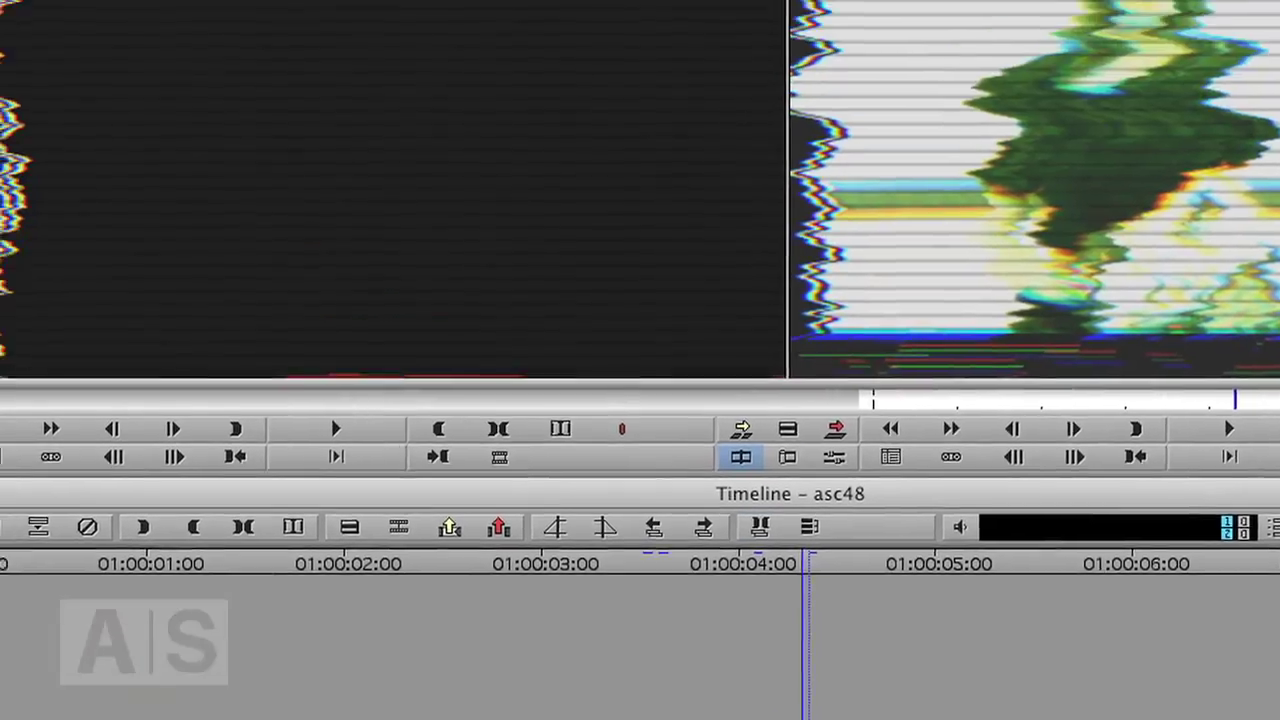
Open Tools > AudioSuite and choose the Signal Generator plug-in.
{"action": "left_click", "coordinate": [75, 12]}
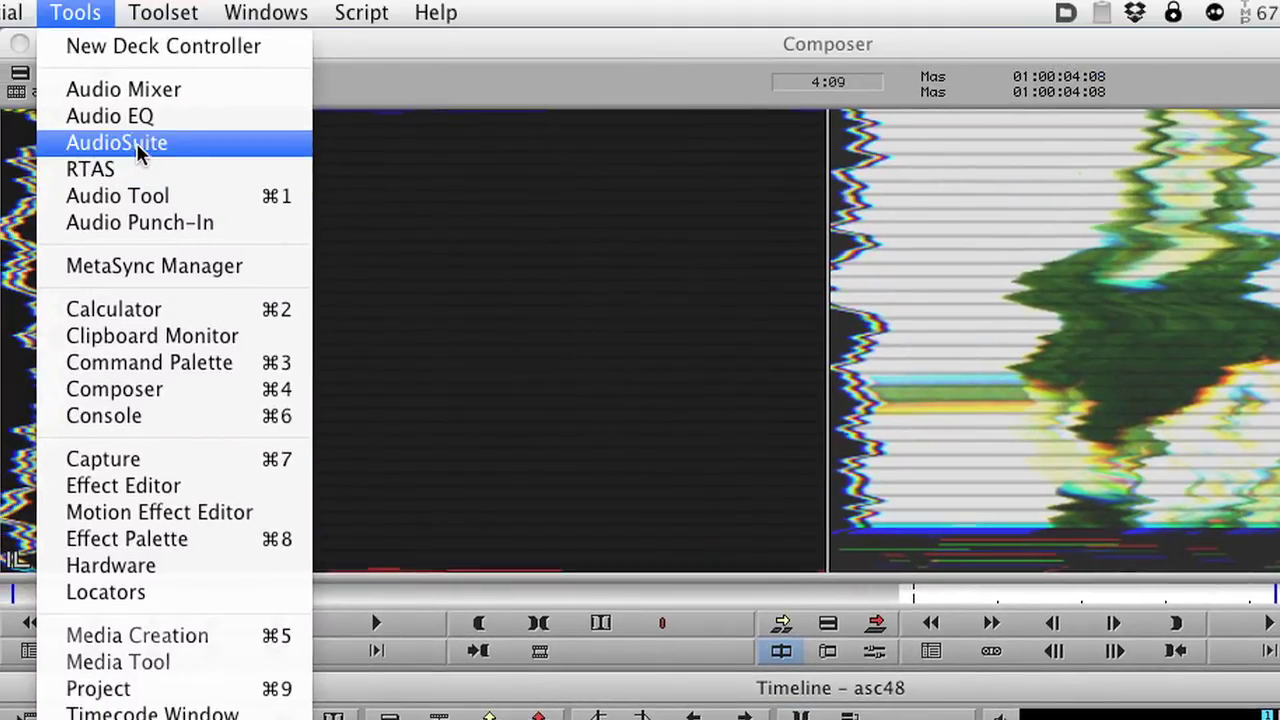
{"action": "left_click", "coordinate": [120, 145]}
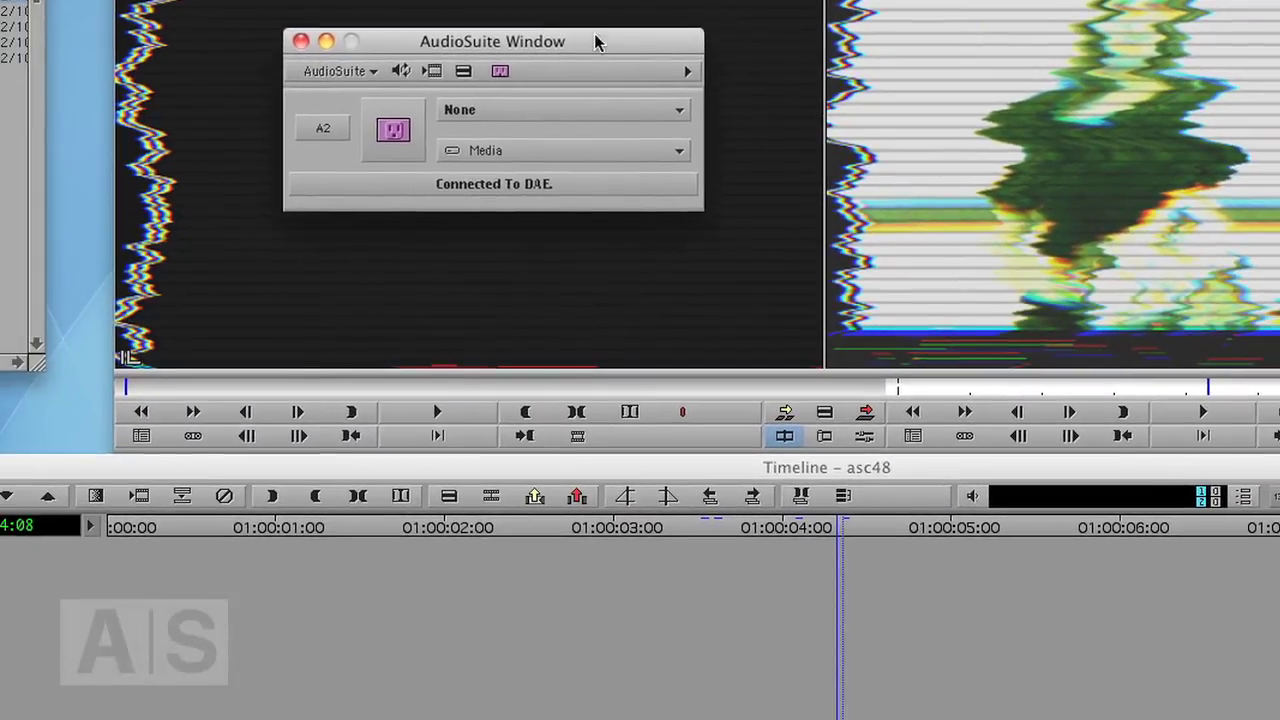
{"action": "left_click_drag", "start_coordinate": [594, 41], "coordinate": [671, 48]}
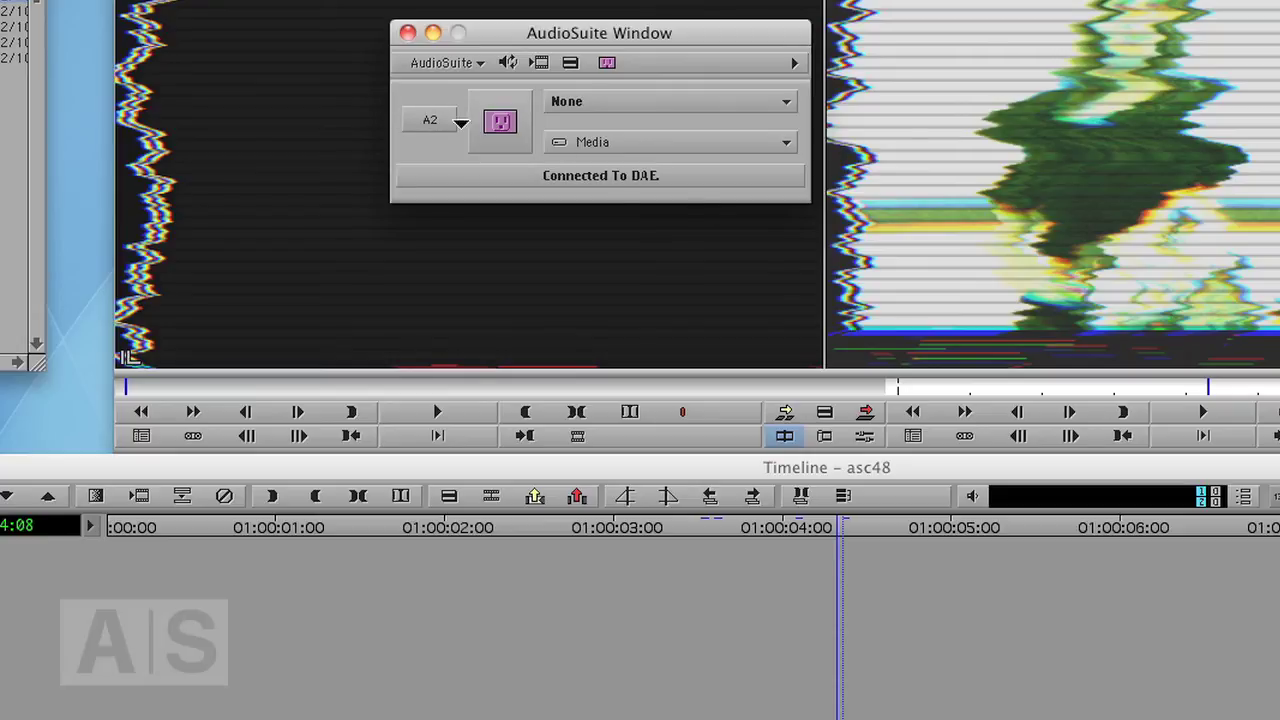
{"action": "left_click", "coordinate": [605, 101]}
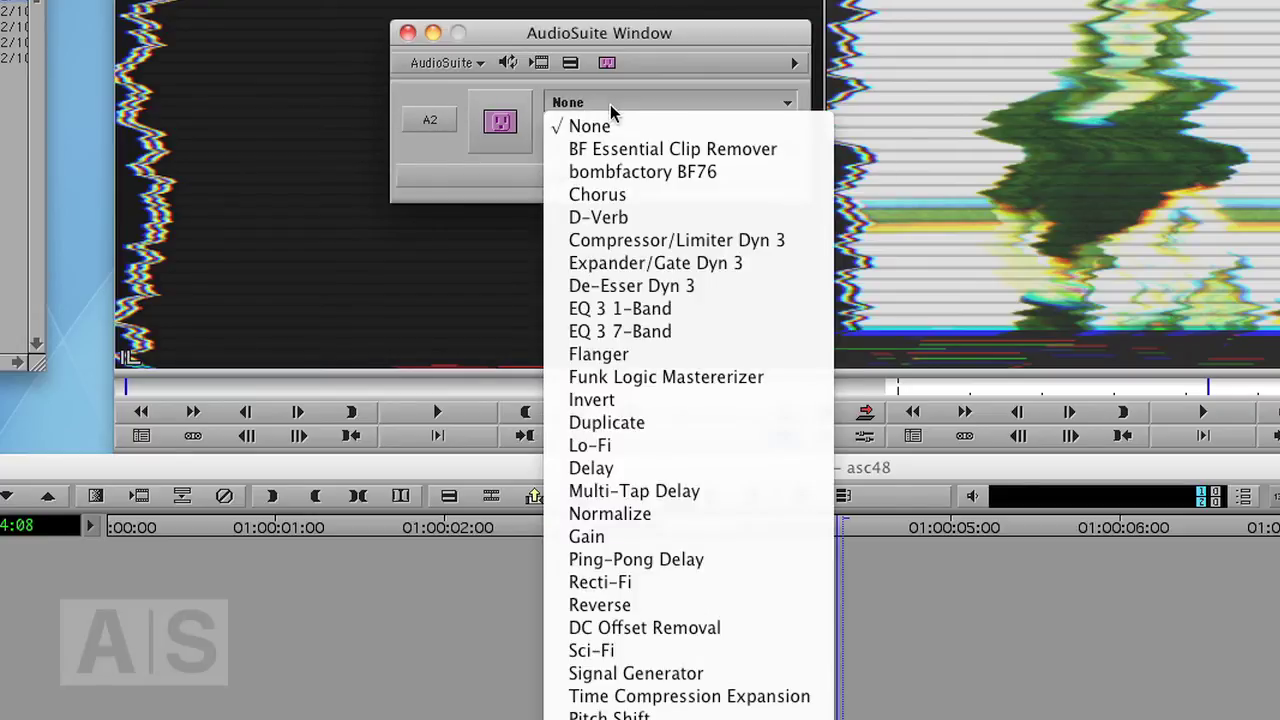
{"action": "left_click", "coordinate": [660, 676]}
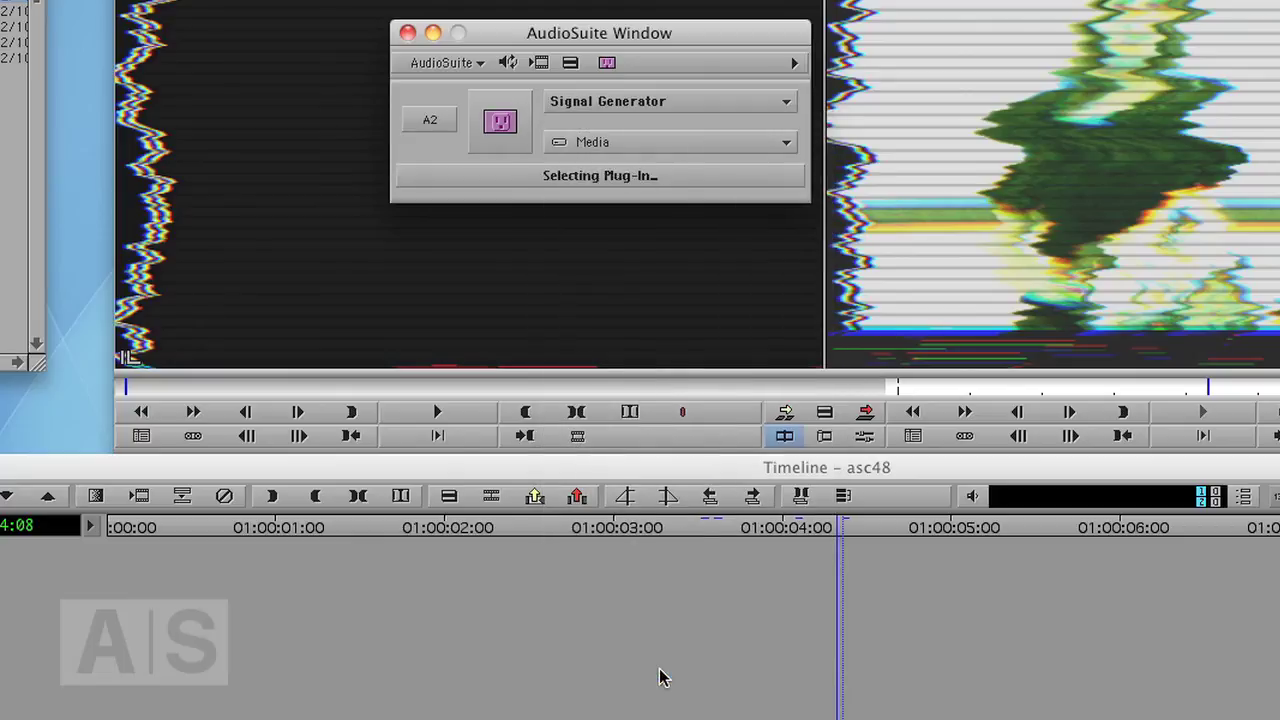
Set Signal Generator to White Noise, preview it, and render the effect to Media.
{"action": "left_click", "coordinate": [501, 124]}
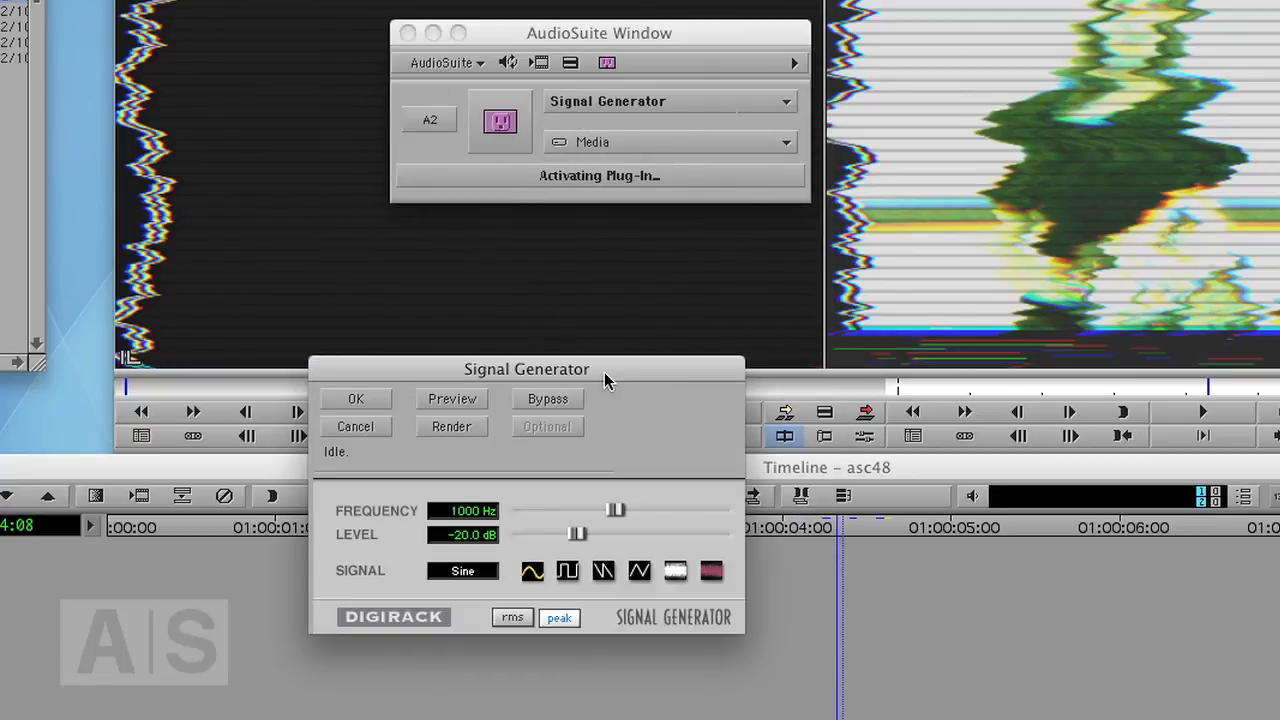
{"action": "left_click_drag", "start_coordinate": [604, 372], "coordinate": [647, 242]}
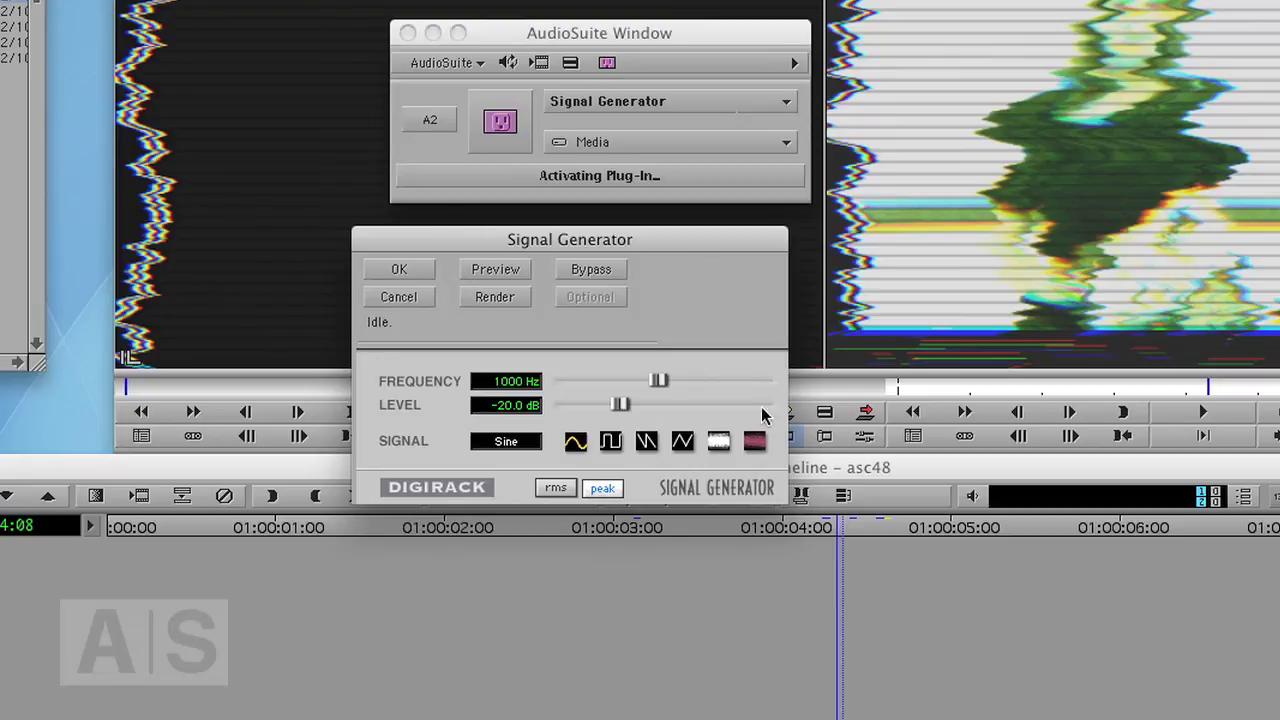
{"action": "left_click", "coordinate": [719, 442]}
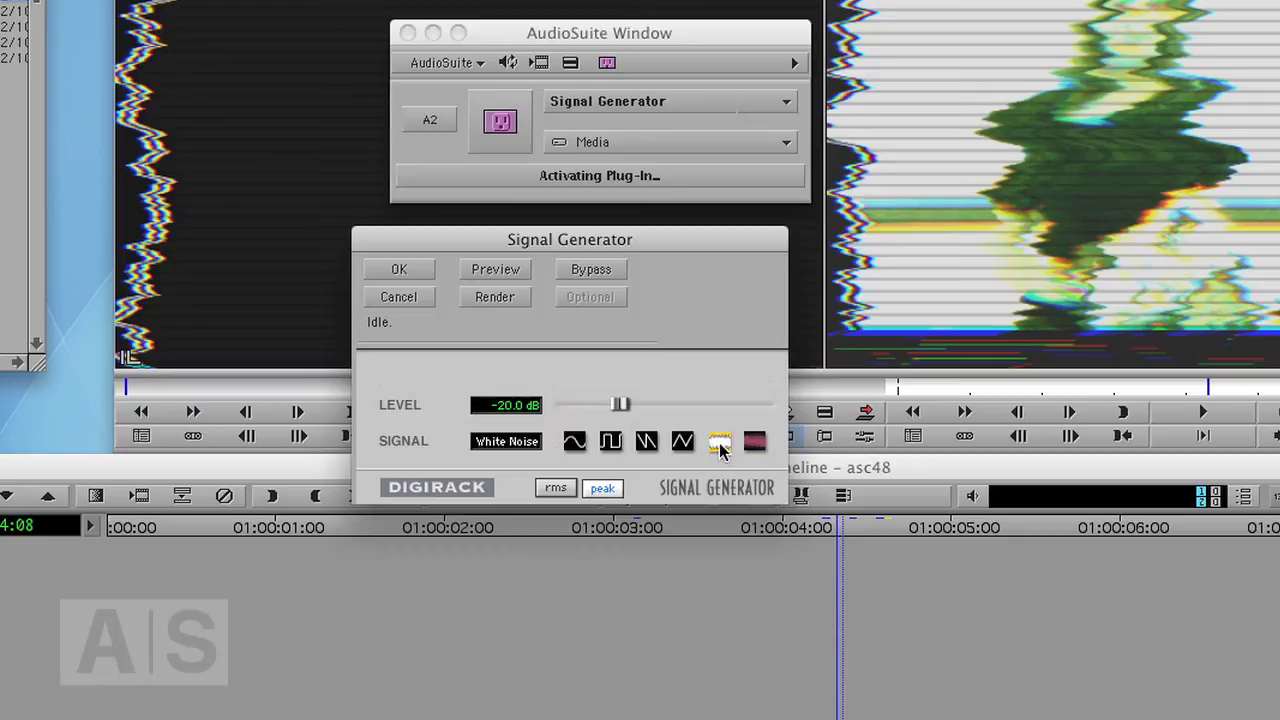
{"action": "left_click", "coordinate": [502, 276]}
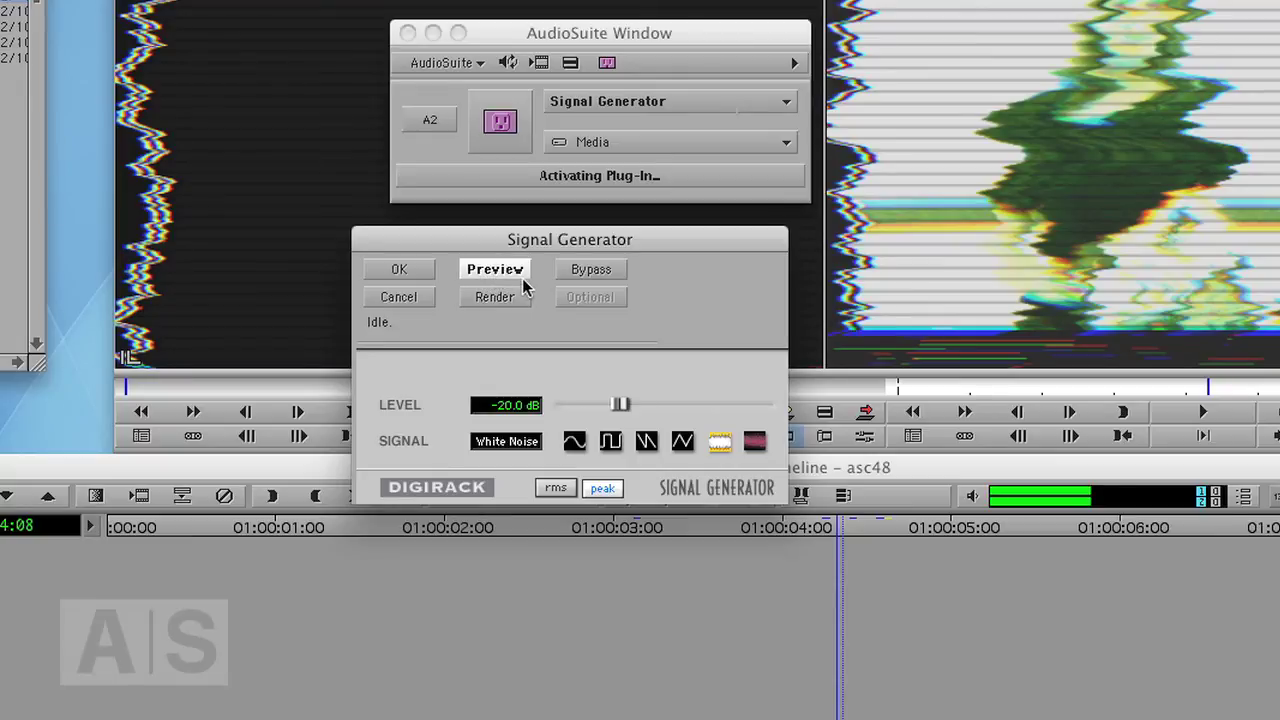
{"action": "left_click", "coordinate": [418, 296]}
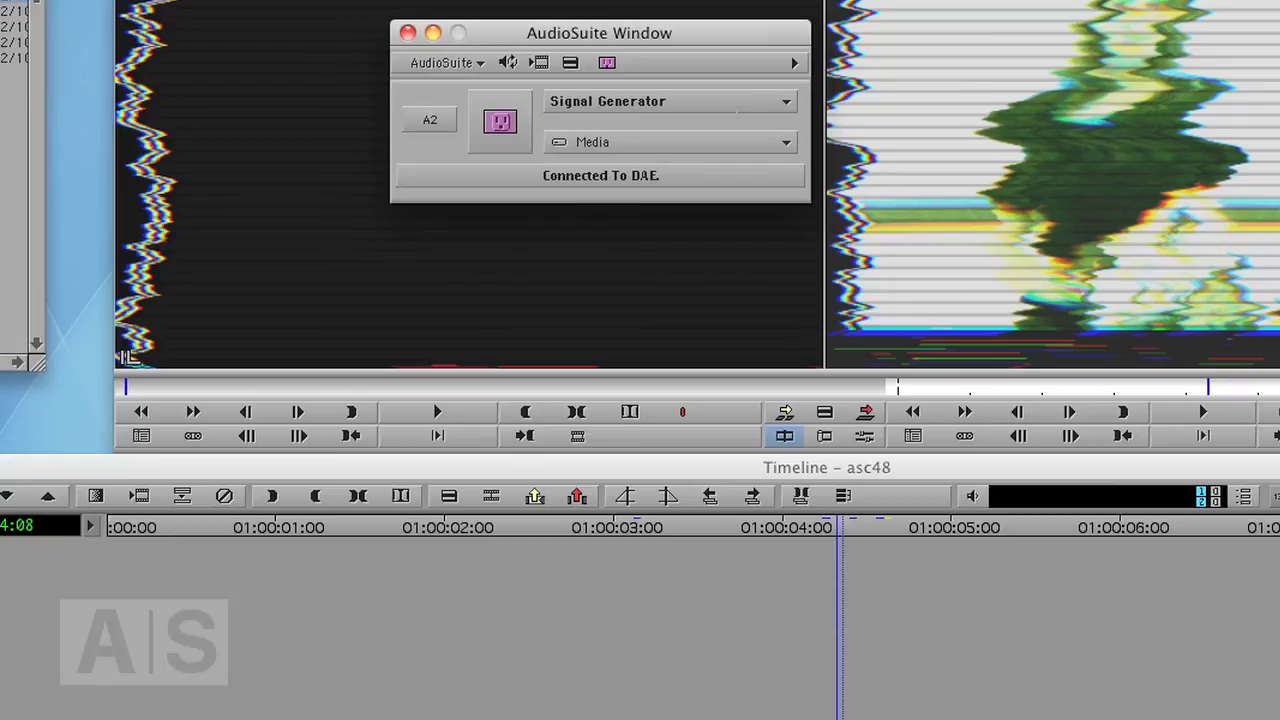
{"action": "key", "text": "super+alt+r"}
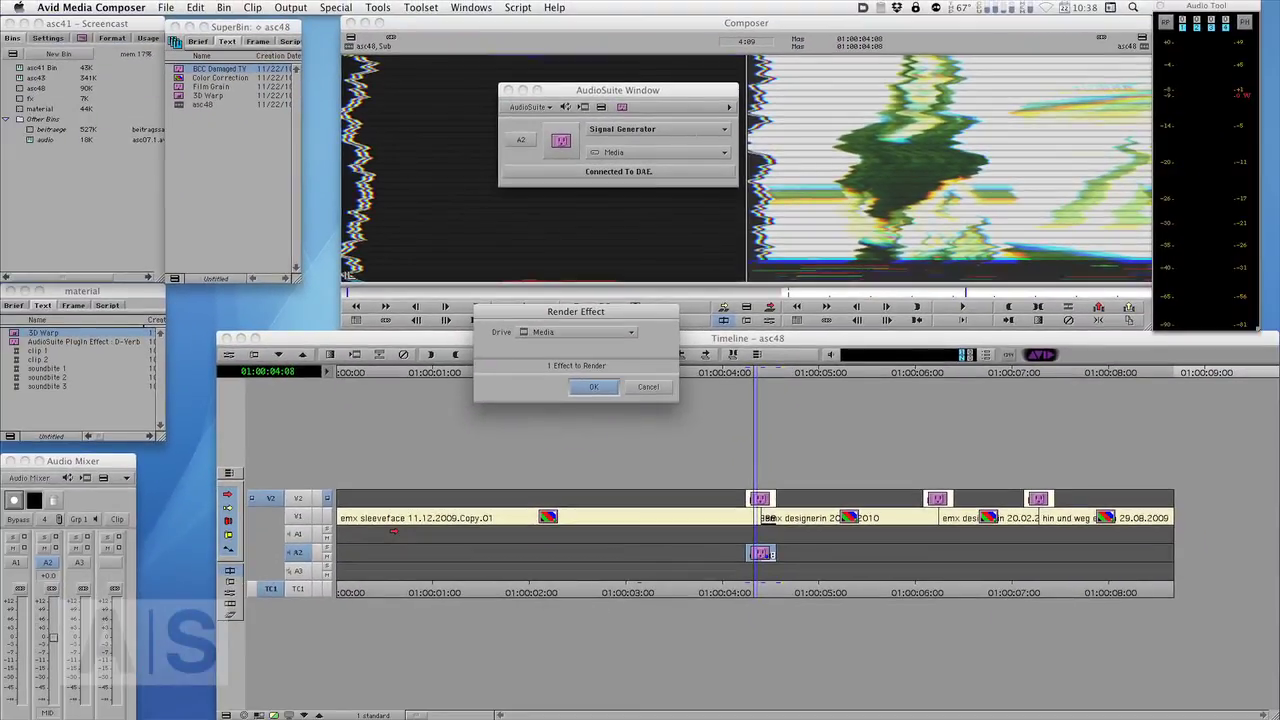
{"action": "key", "text": "Return"}
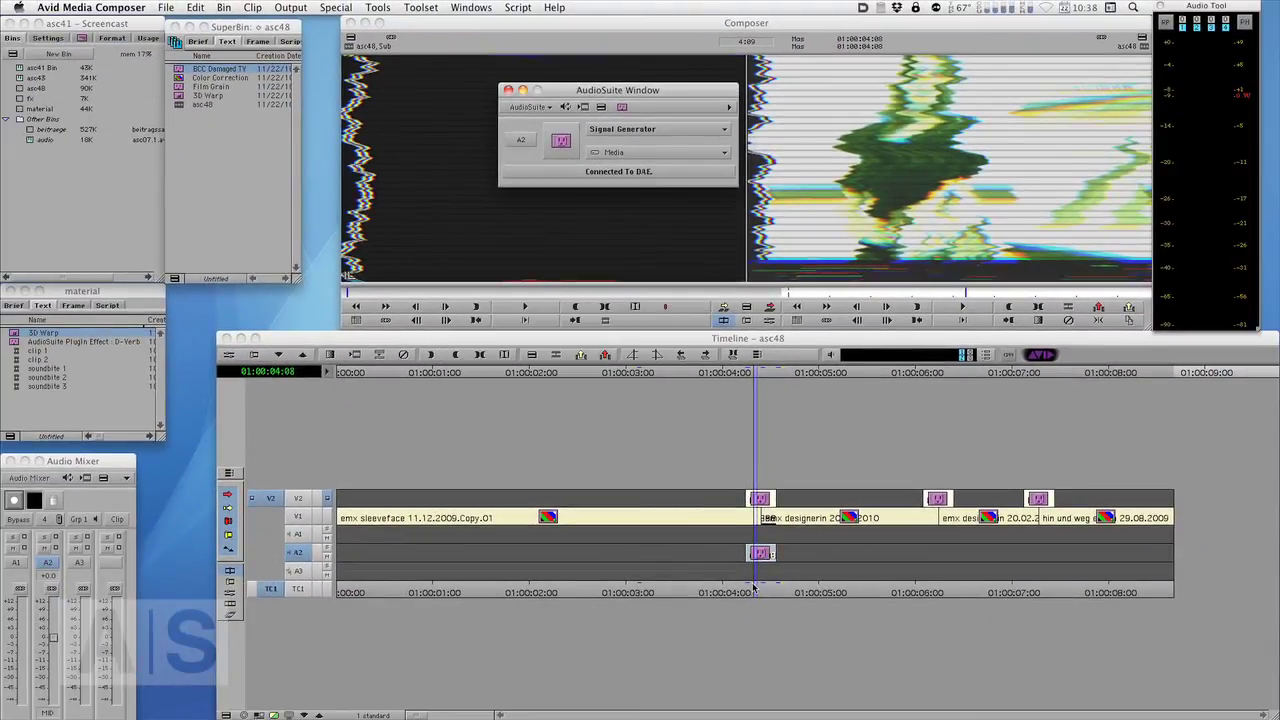
Close the AudioSuite window and play the sequence from the second transition.
{"action": "left_click_drag", "start_coordinate": [754, 590], "coordinate": [747, 590]}
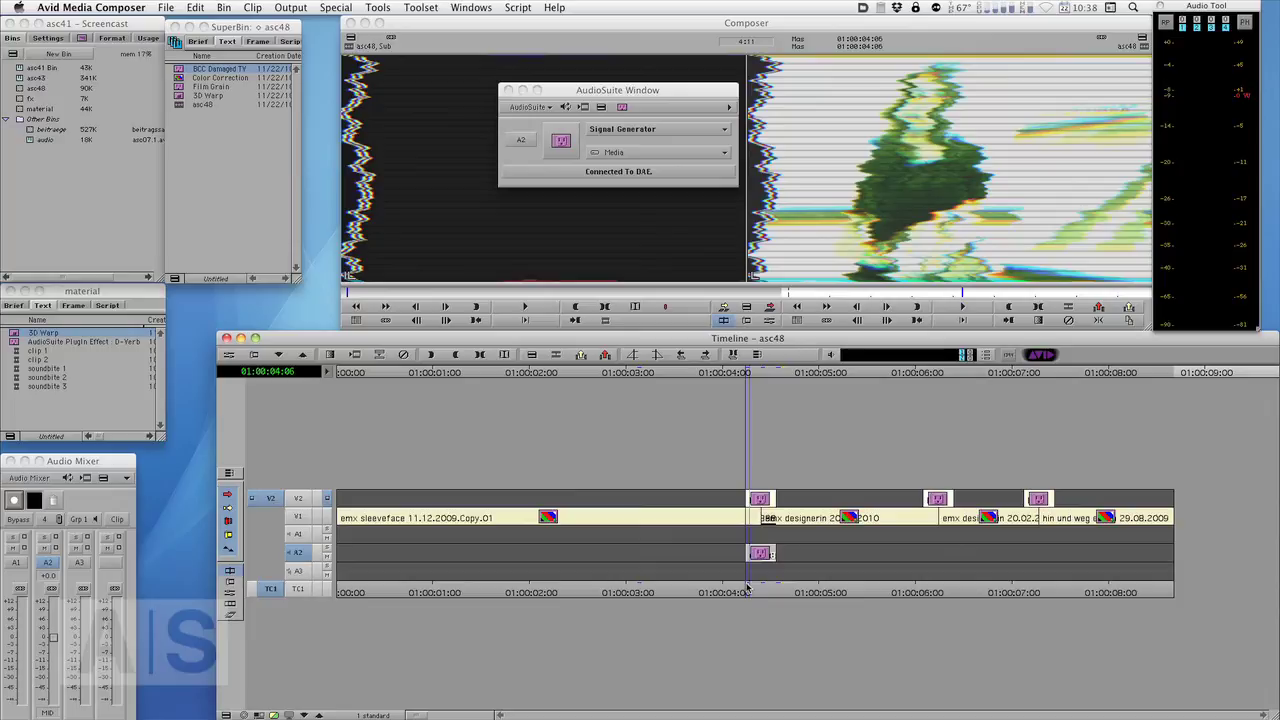
{"action": "left_click", "coordinate": [508, 90]}
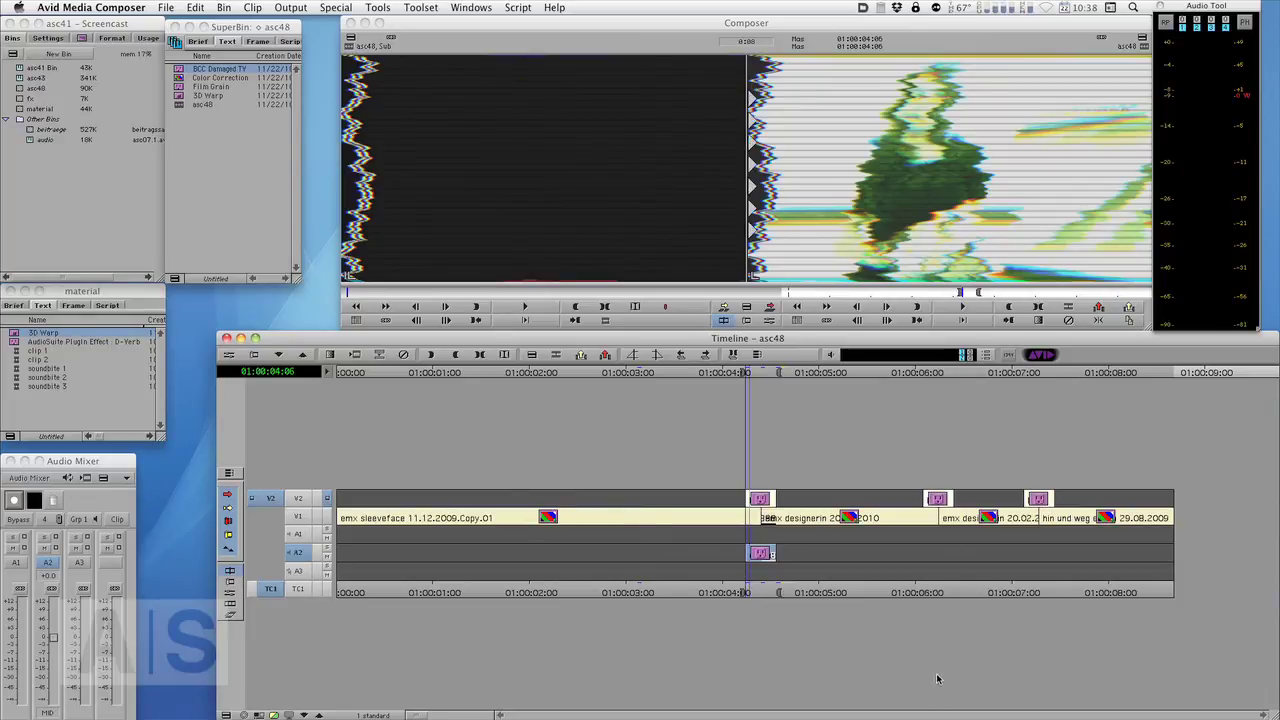
{"action": "left_click_drag", "start_coordinate": [915, 592], "coordinate": [943, 593]}
{"action": "key", "text": "space"}
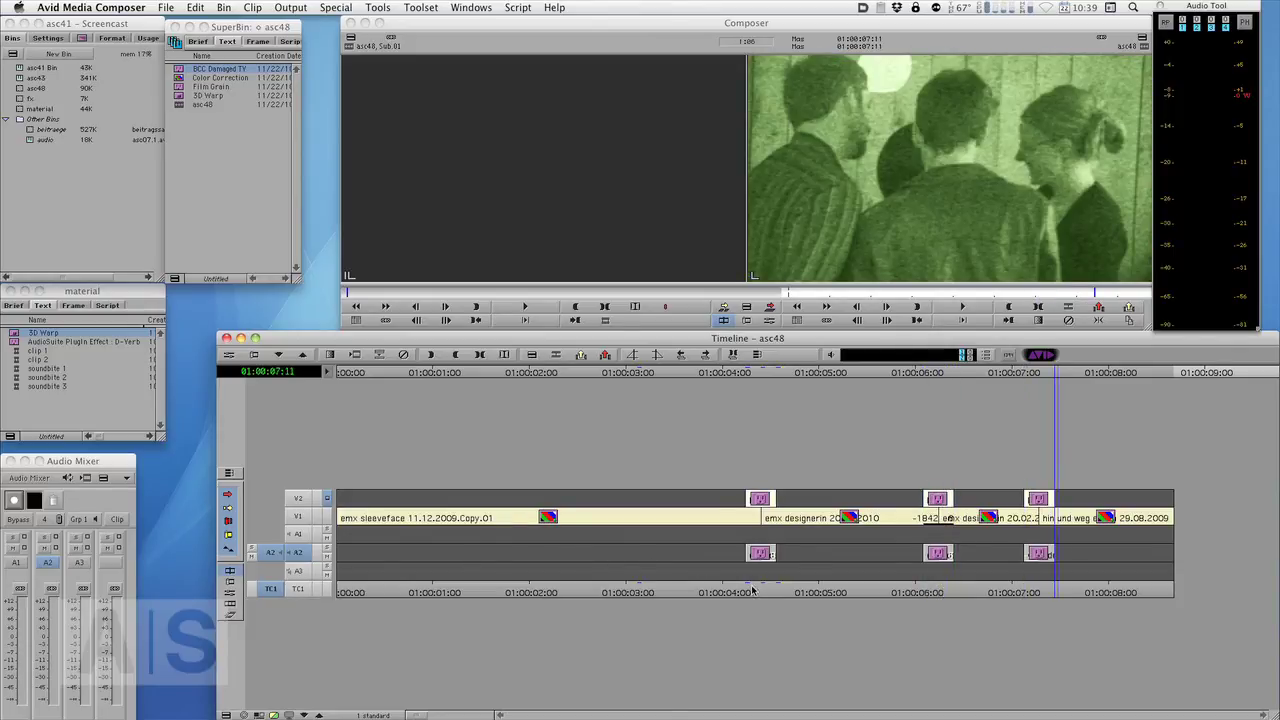
Play and scrub the sequence from 01:00:03:16 through the glitch transitions to review the noise.
{"action": "left_click_drag", "start_coordinate": [757, 593], "coordinate": [688, 597]}
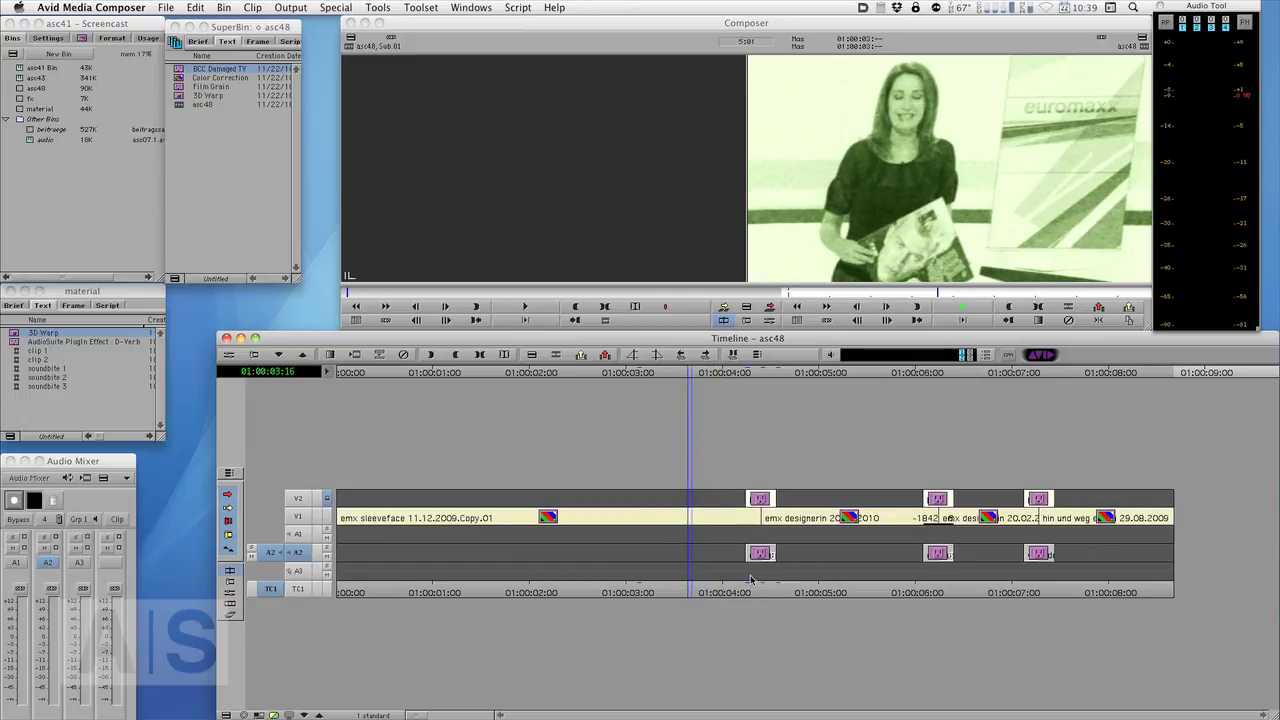
{"action": "key", "text": "space"}
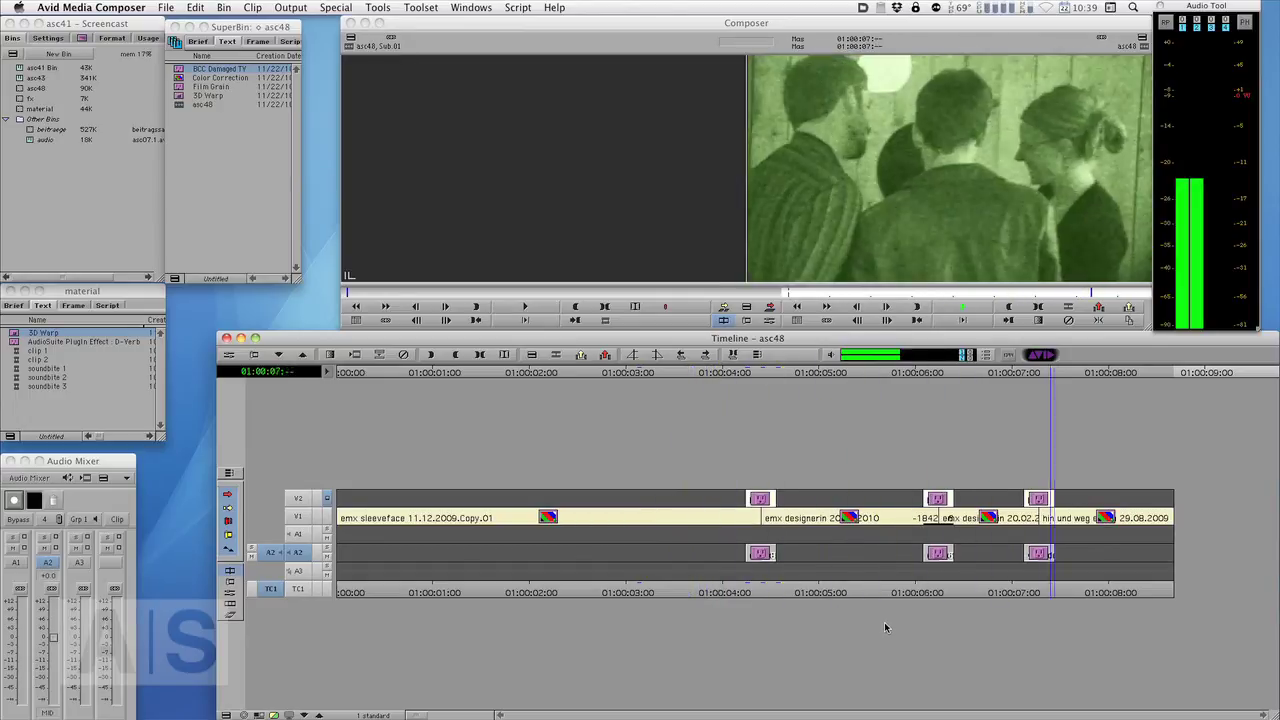
{"action": "left_click", "coordinate": [991, 590]}
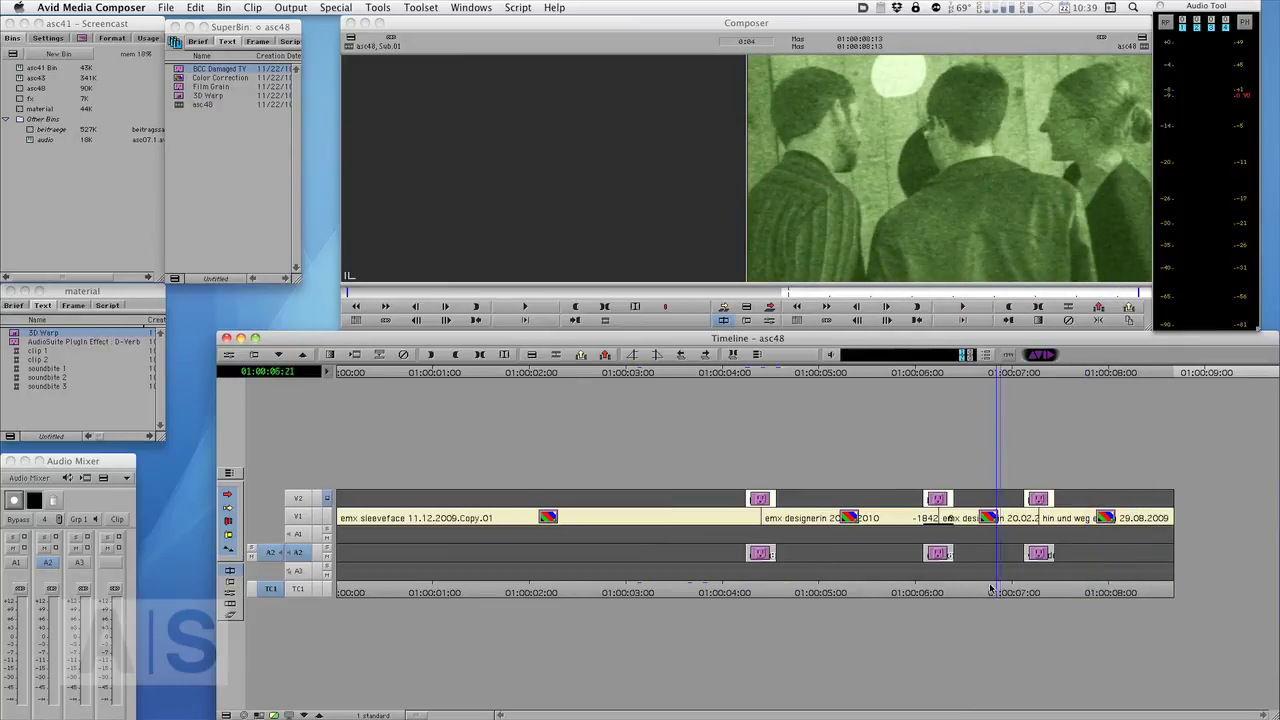
{"action": "left_click_drag", "start_coordinate": [991, 590], "coordinate": [492, 591]}
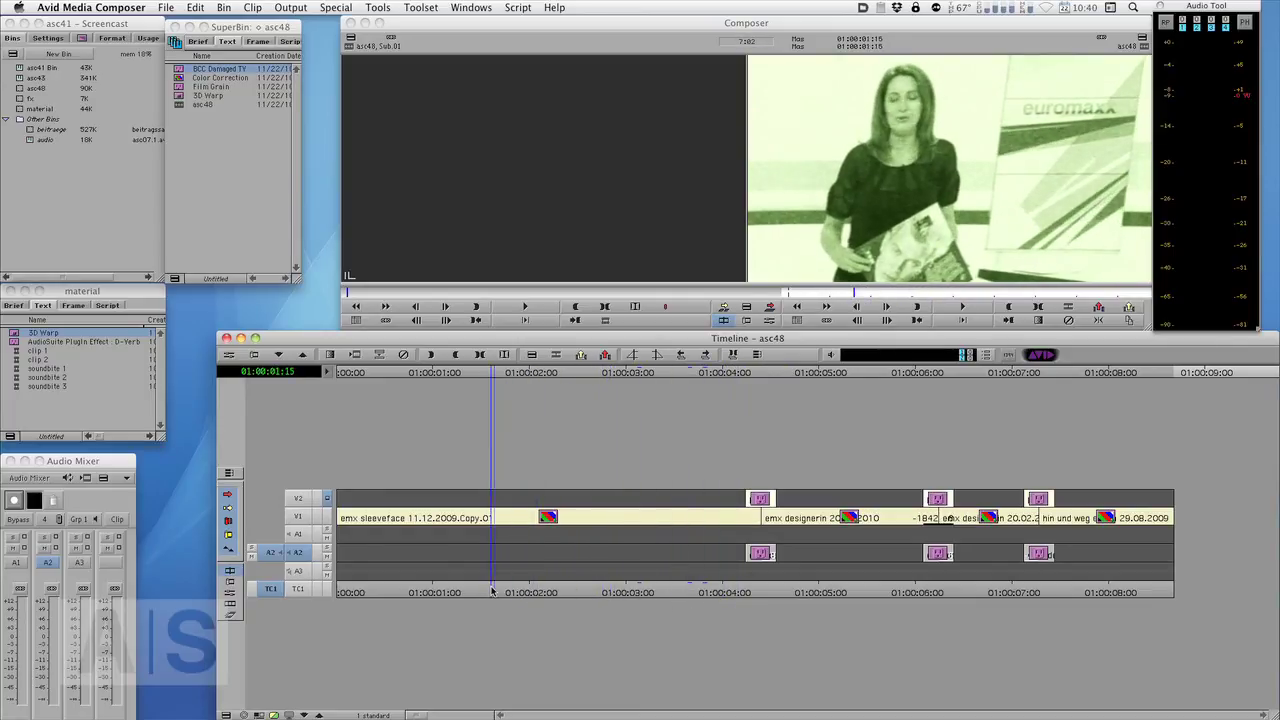
{"action": "key", "text": "space"}
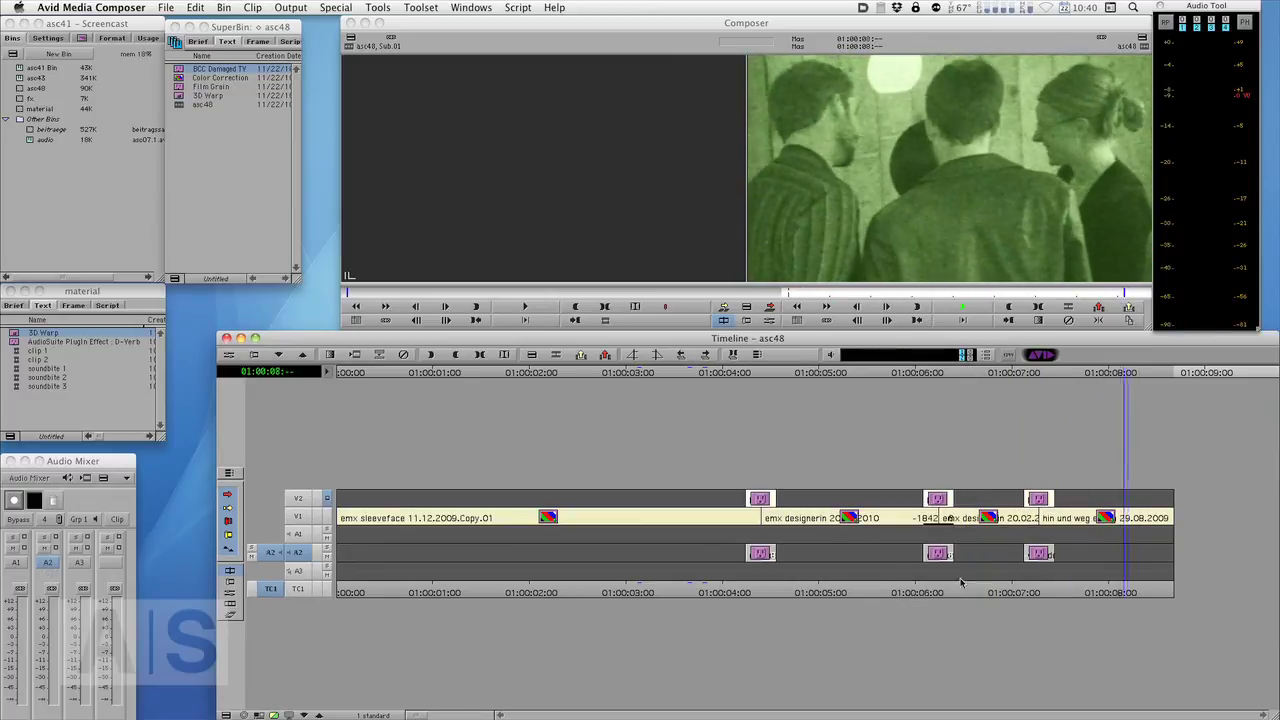
{"action": "left_click_drag", "start_coordinate": [1053, 598], "coordinate": [684, 589]}
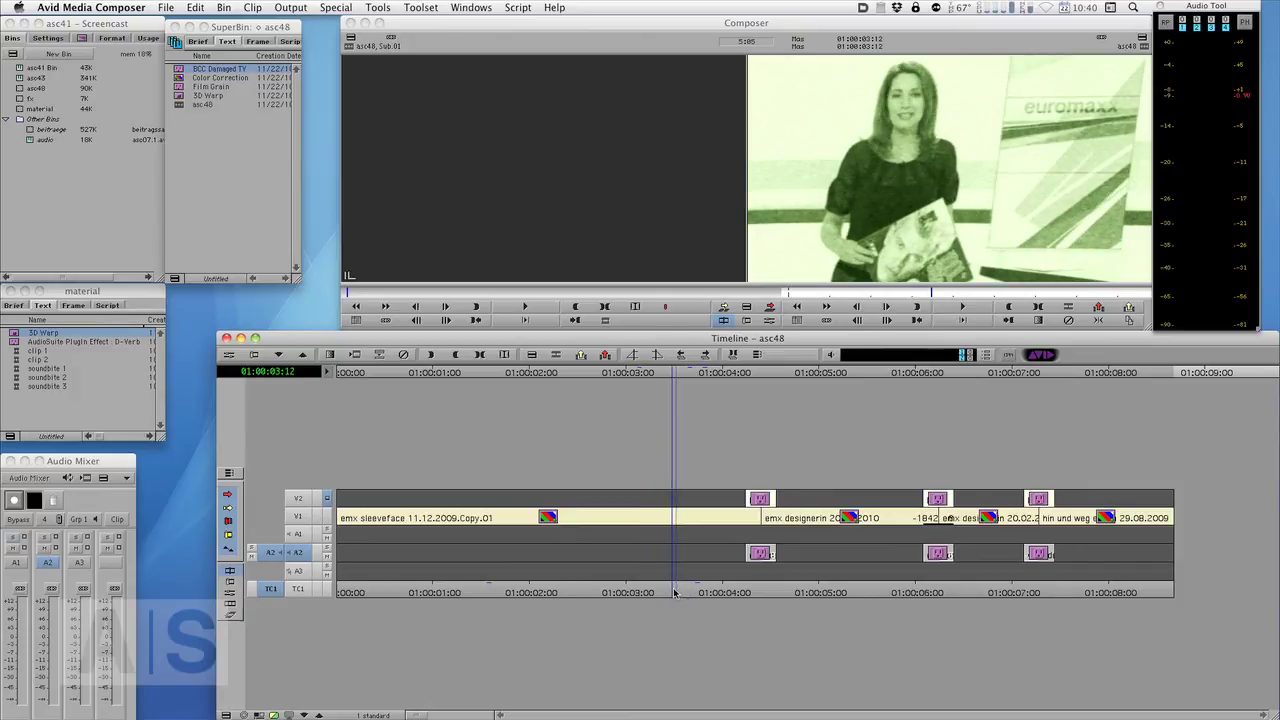
{"action": "mouse_move", "coordinate": [674, 593]}
{"action": "left_mouse_down"}
{"action": "mouse_move", "coordinate": [763, 593]}
{"action": "mouse_move", "coordinate": [608, 594]}
{"action": "mouse_move", "coordinate": [777, 594]}
{"action": "mouse_move", "coordinate": [617, 594]}
{"action": "mouse_move", "coordinate": [729, 583]}
{"action": "mouse_move", "coordinate": [634, 593]}
{"action": "mouse_move", "coordinate": [661, 593]}
{"action": "left_mouse_up"}
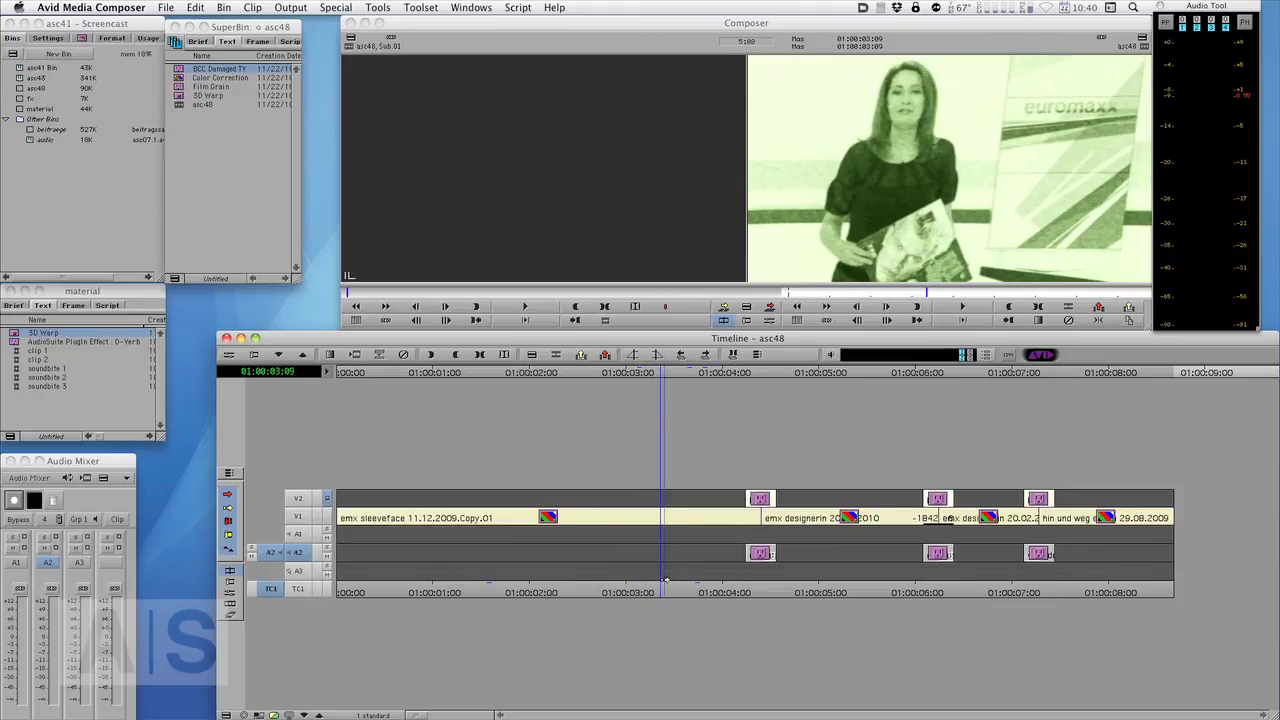
{"action": "key", "text": "super+Tab"}
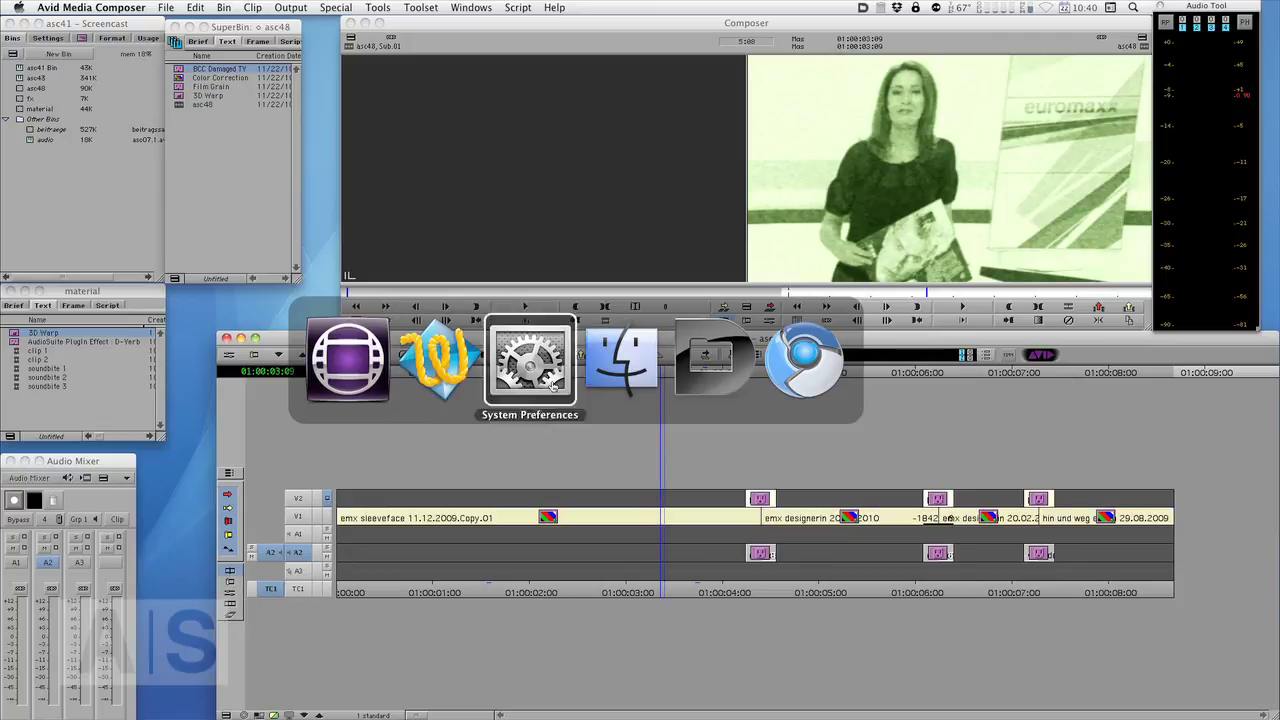
Switch to Chromium and view the Avid Screencast Twitter, Facebook and editguy.de pages in turn.
{"action": "left_click", "coordinate": [775, 368]}
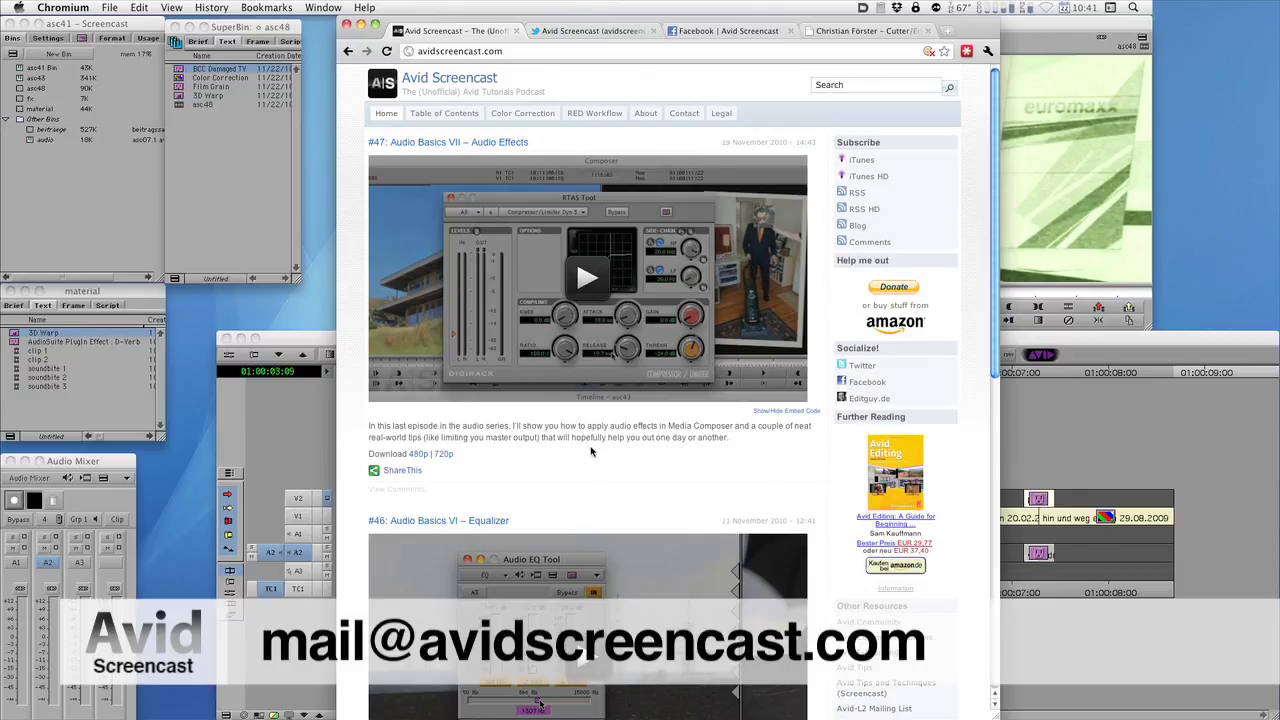
{"action": "left_click", "coordinate": [603, 33]}
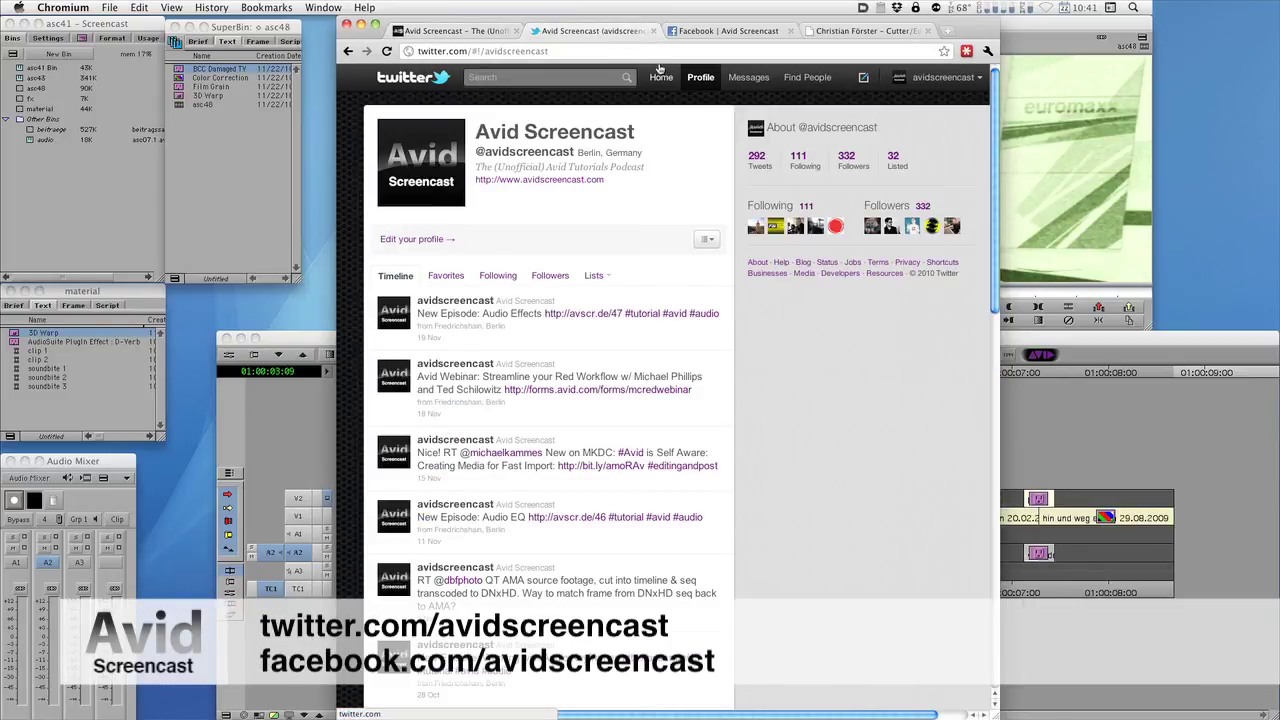
{"action": "left_click", "coordinate": [714, 33]}
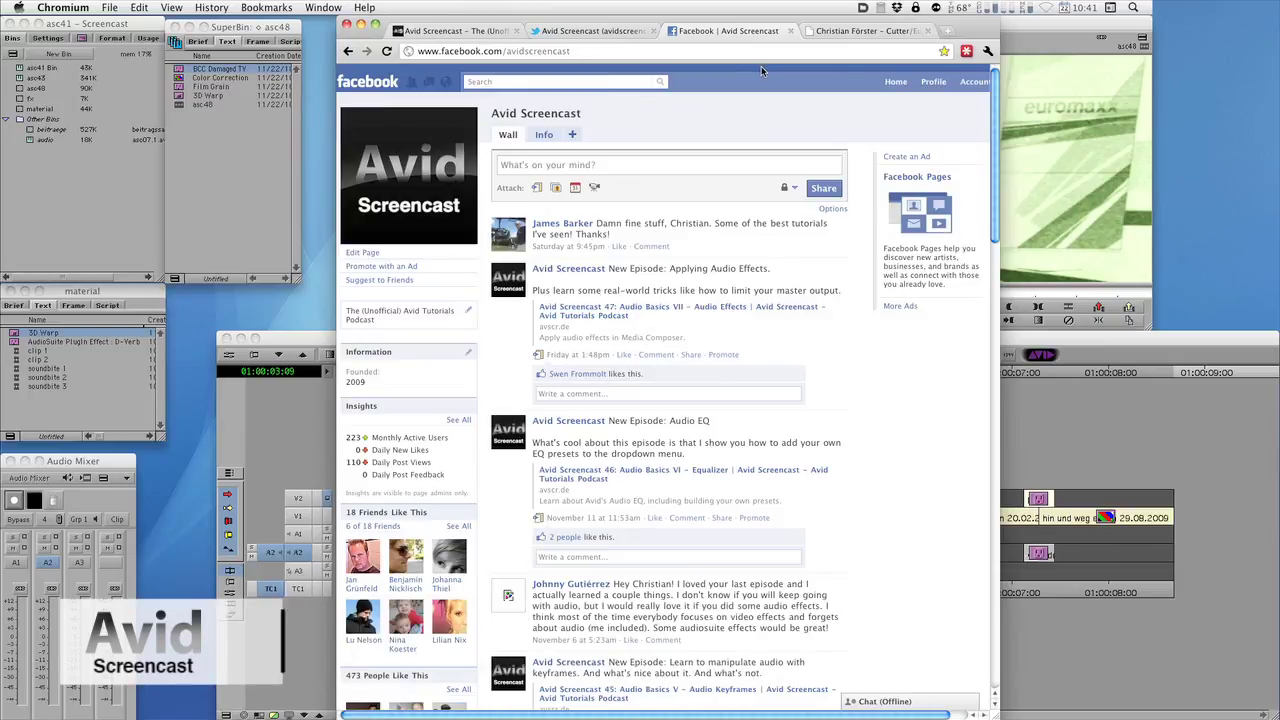
{"action": "left_click", "coordinate": [829, 37]}
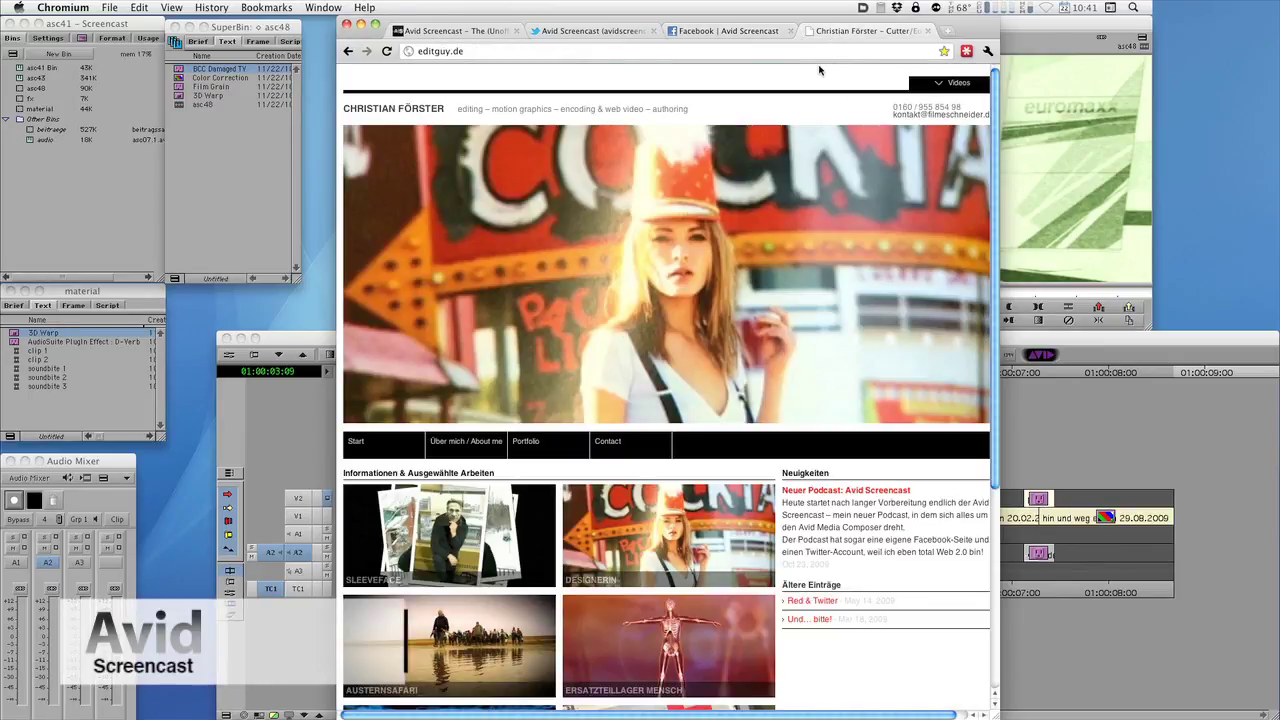